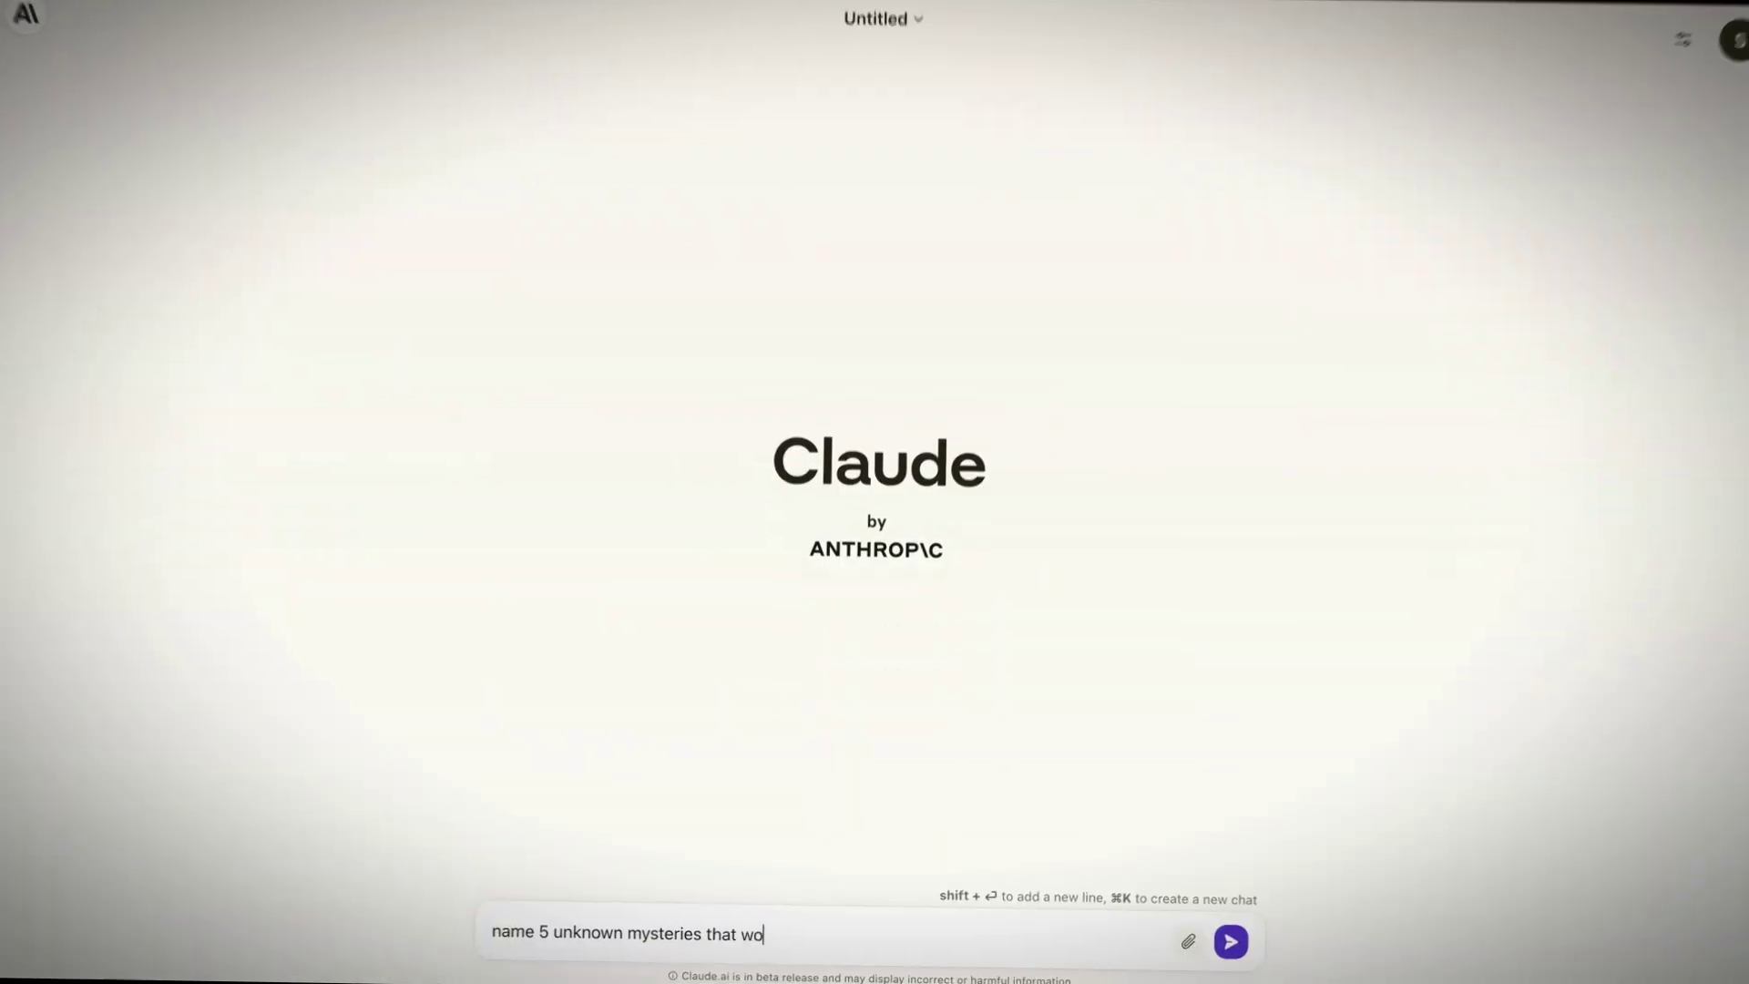
Ask Claude for a captivating, suspense-driven 1-minute script about option 4.
{"action": "type", "text": "uld make an"}
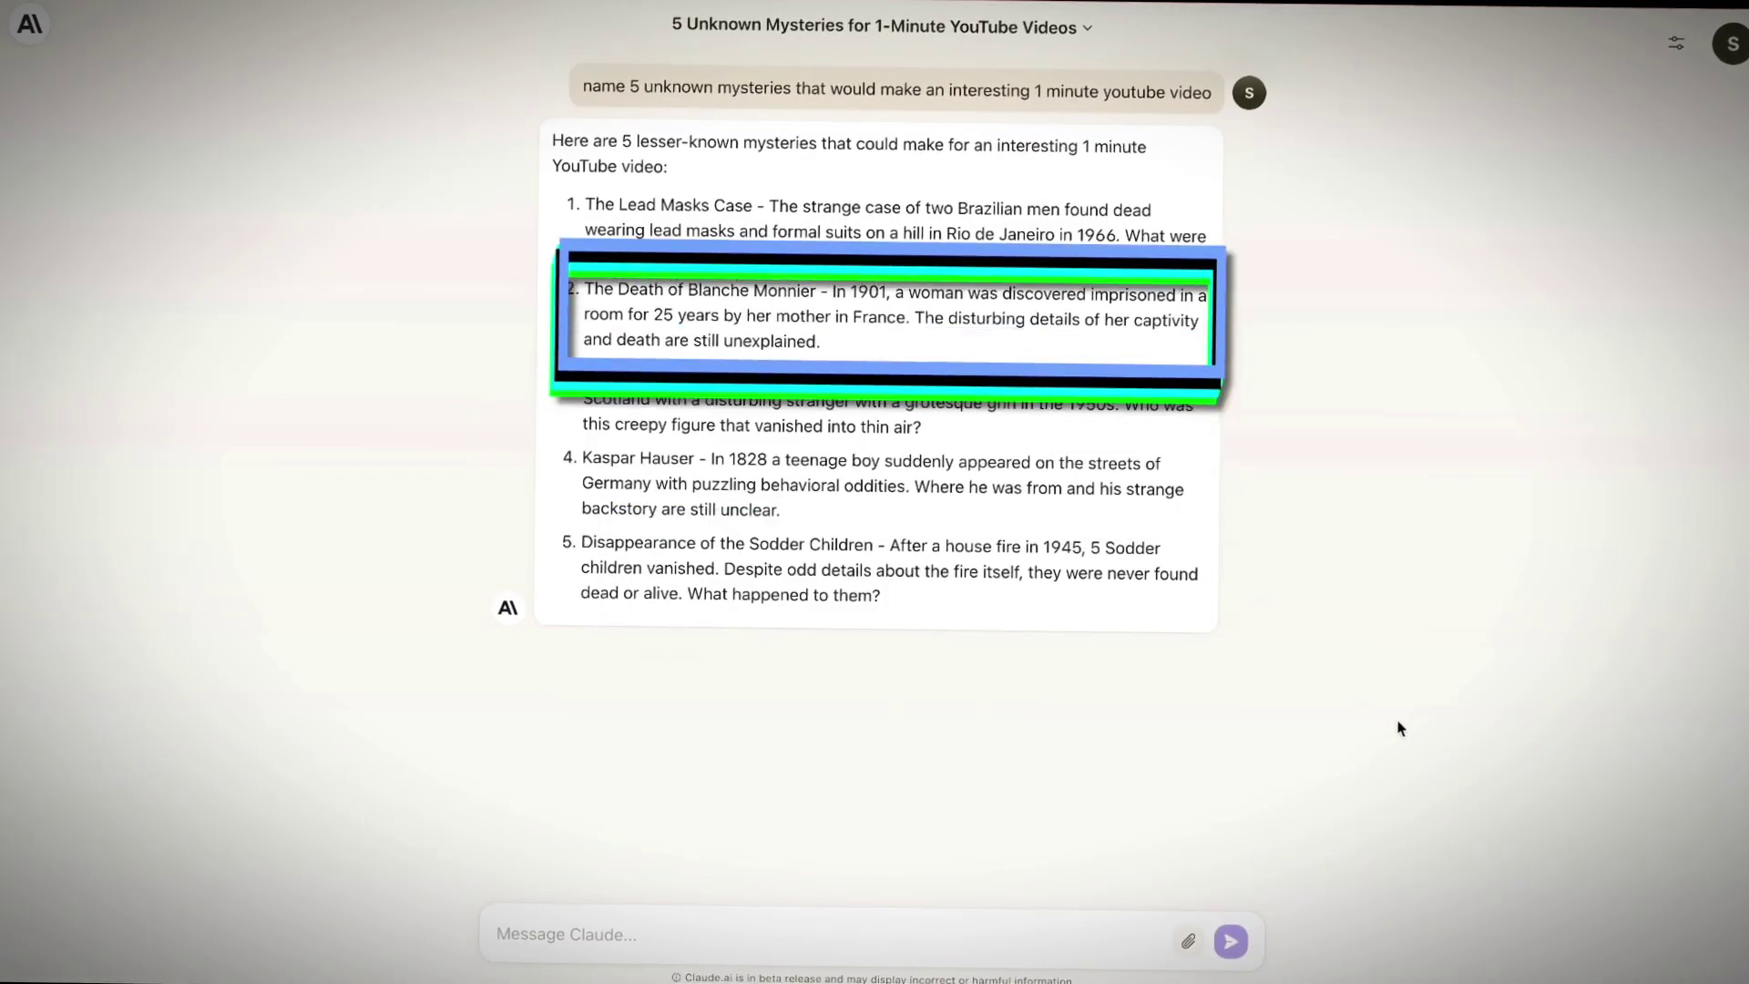
{"action": "type", "text": "Write a captivating sus"}
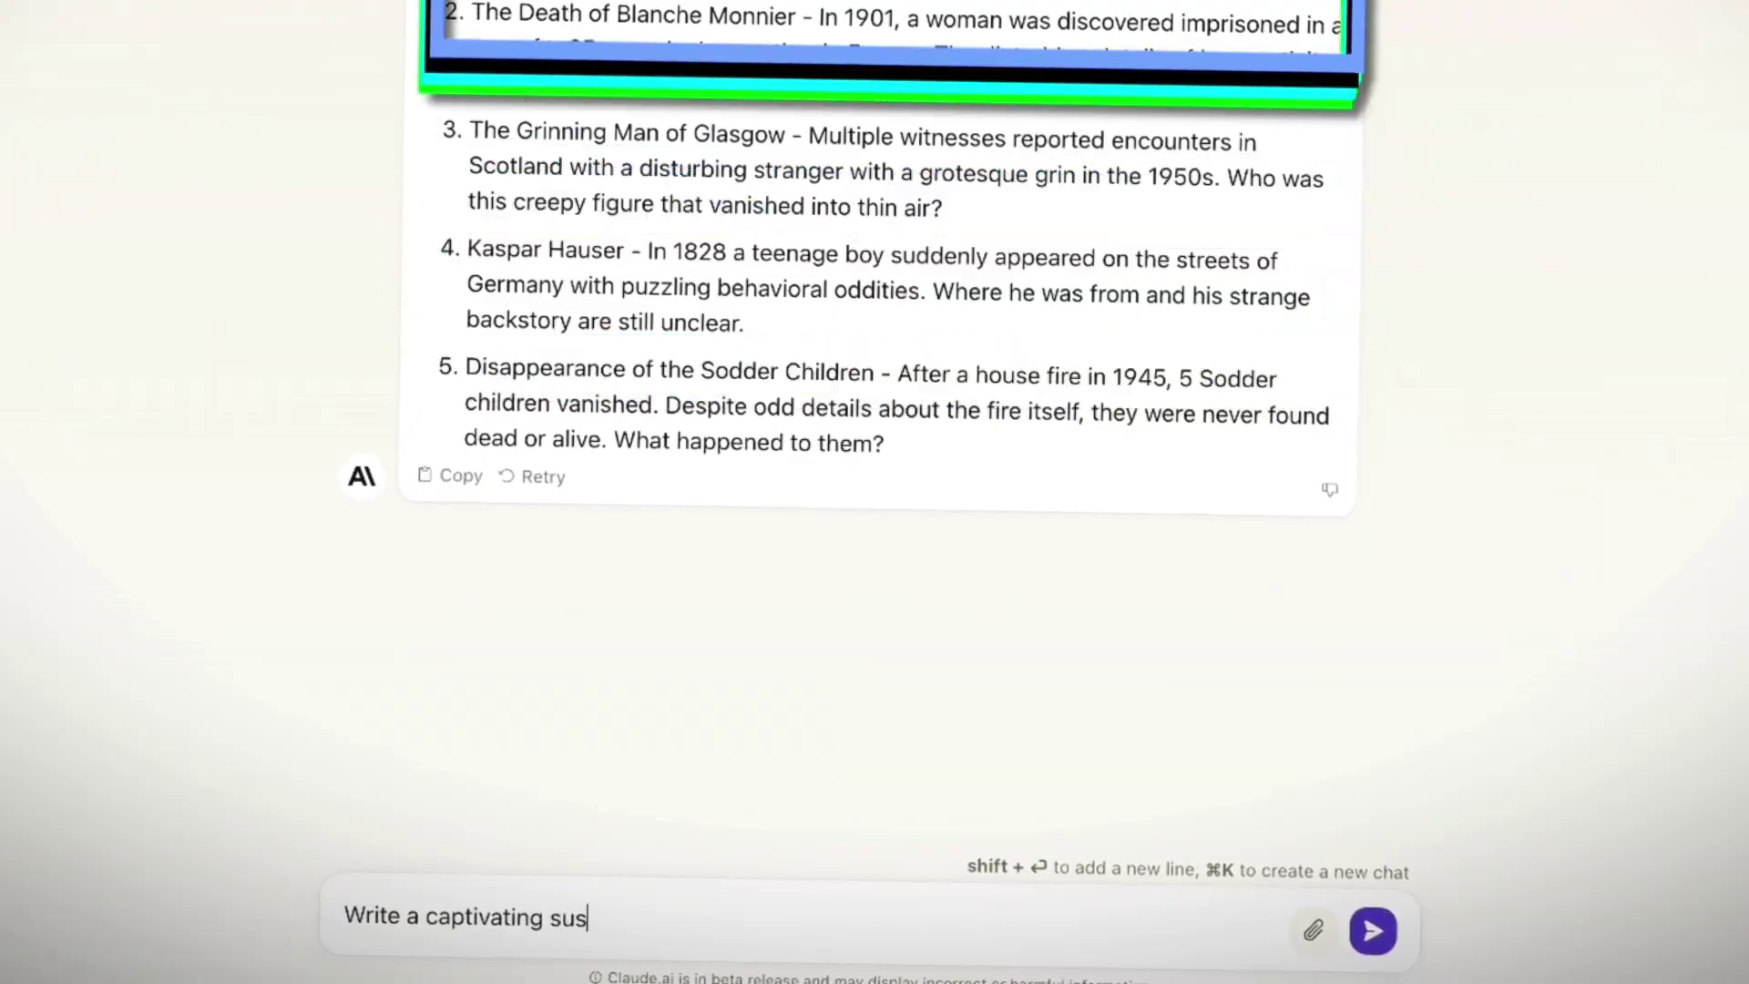
{"action": "type", "text": "pense driven 1 minute script about option 4"}
{"action": "key", "text": "Return"}
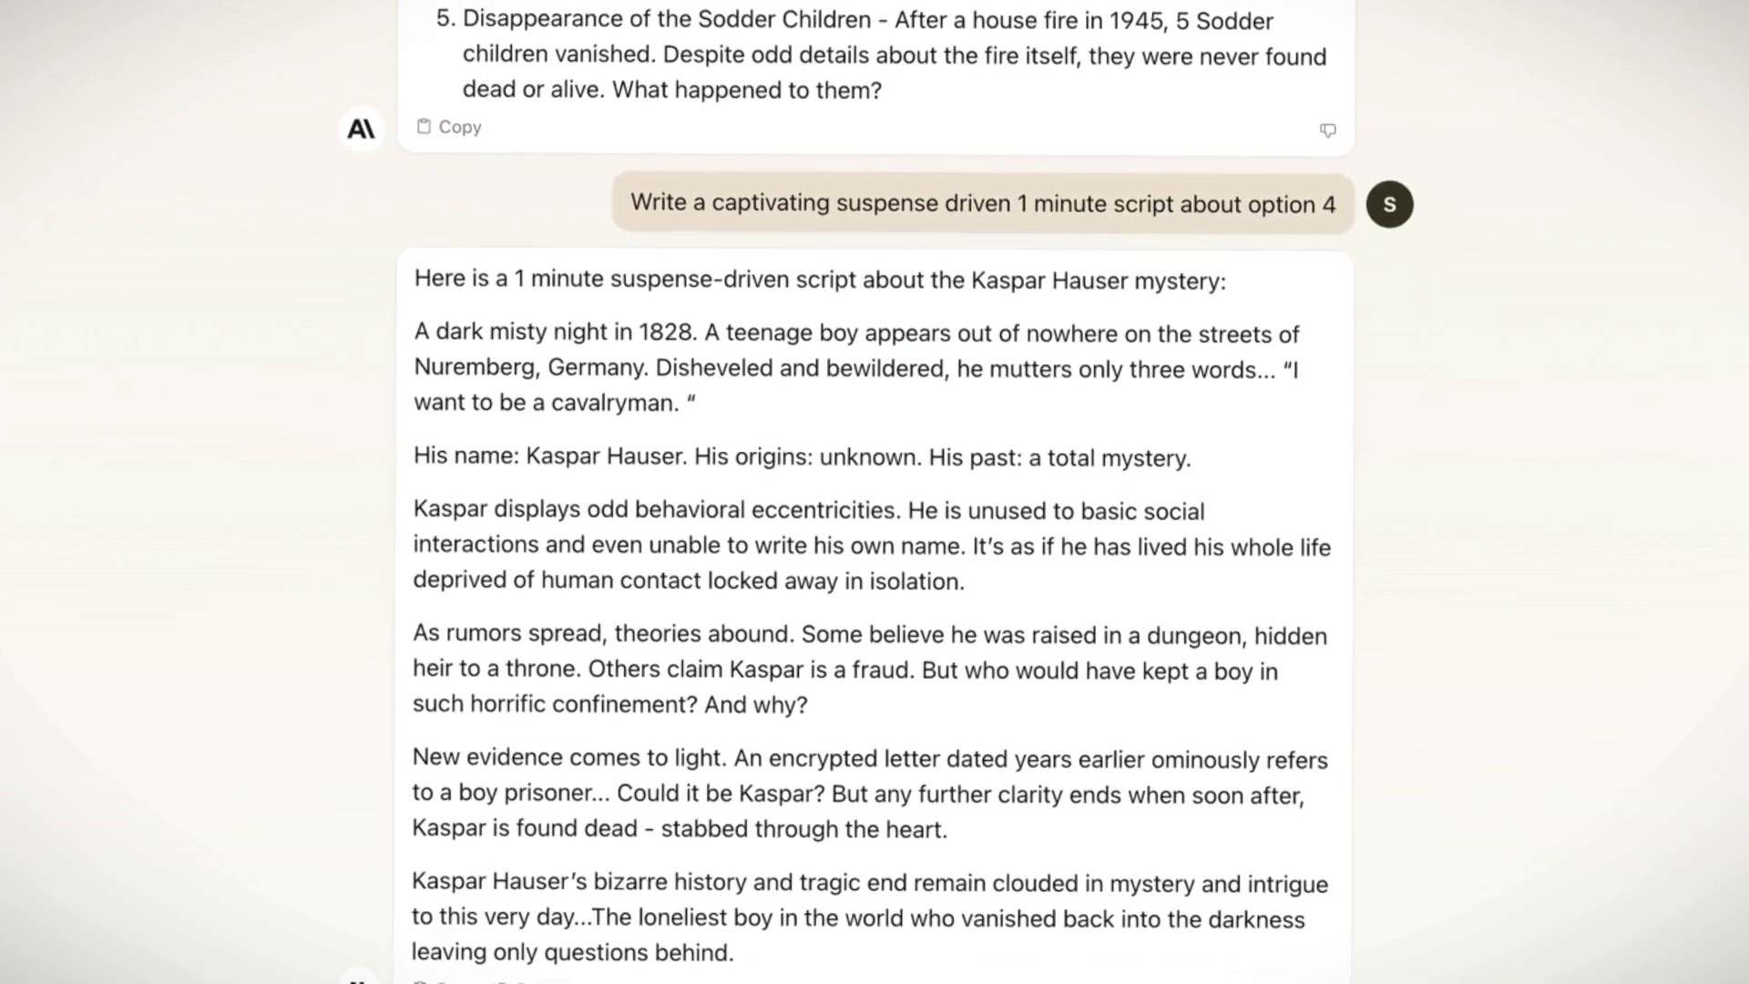
Select and copy Claude's Kaspar Hauser script.
{"action": "left_click_drag", "start_coordinate": [414, 326], "coordinate": [847, 974]}
{"action": "right_click", "coordinate": [601, 674]}
{"action": "left_click", "coordinate": [627, 721]}
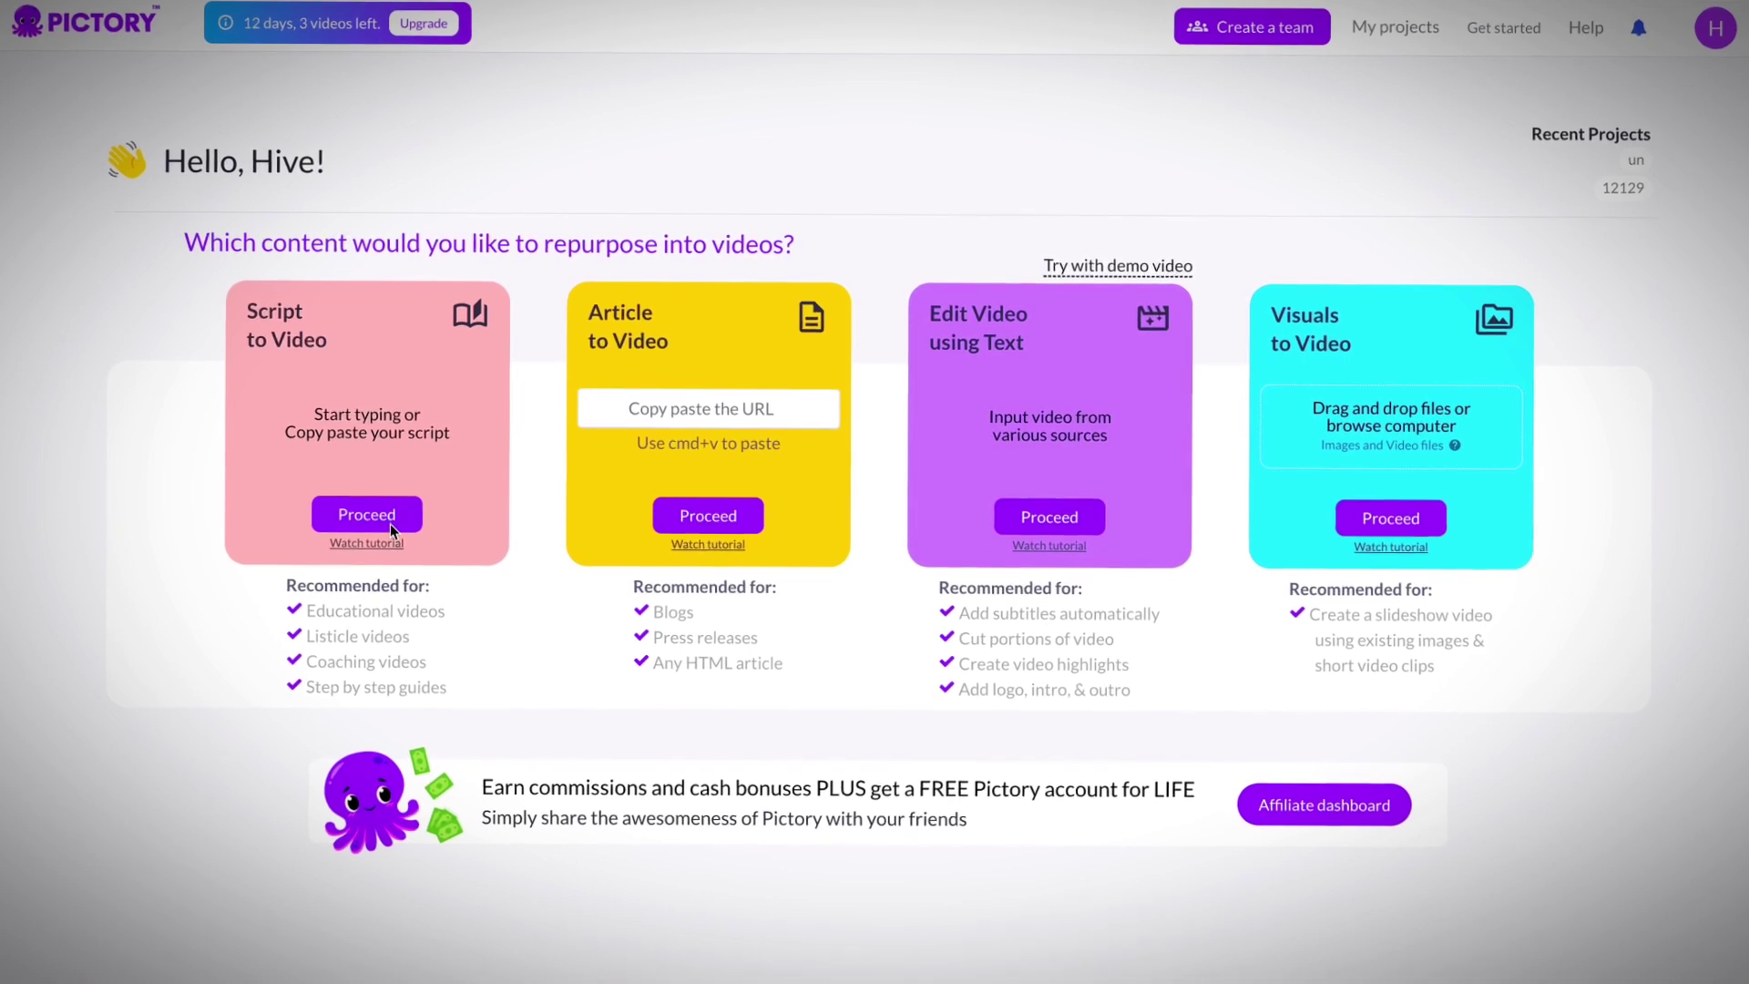
Start a Script to Video project with the pasted Kaspar Hauser script, adding a break after the opening line.
{"action": "left_click", "coordinate": [364, 516]}
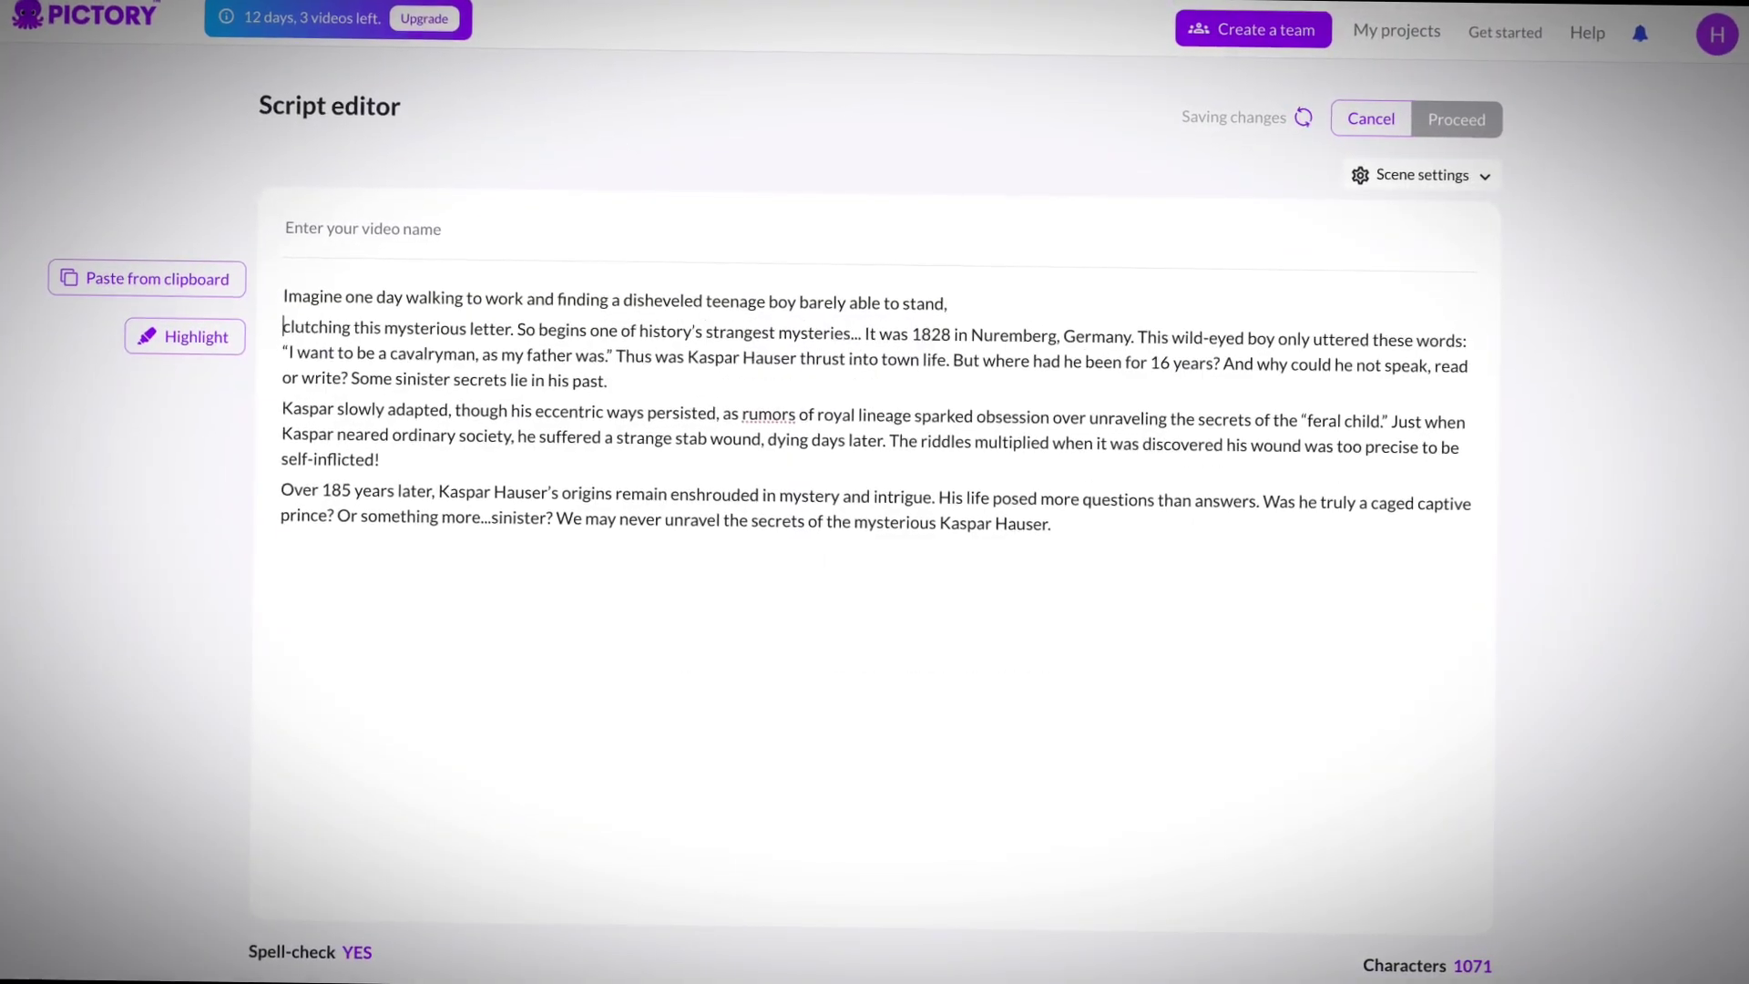
{"action": "key", "text": "Return"}
Split the script into separate lines at each sentence, then select 'walking to work' to highlight.
{"action": "key", "text": "Return"}
{"action": "key", "text": "Return"}
{"action": "key", "text": "Return"}
{"action": "key", "text": "Return"}
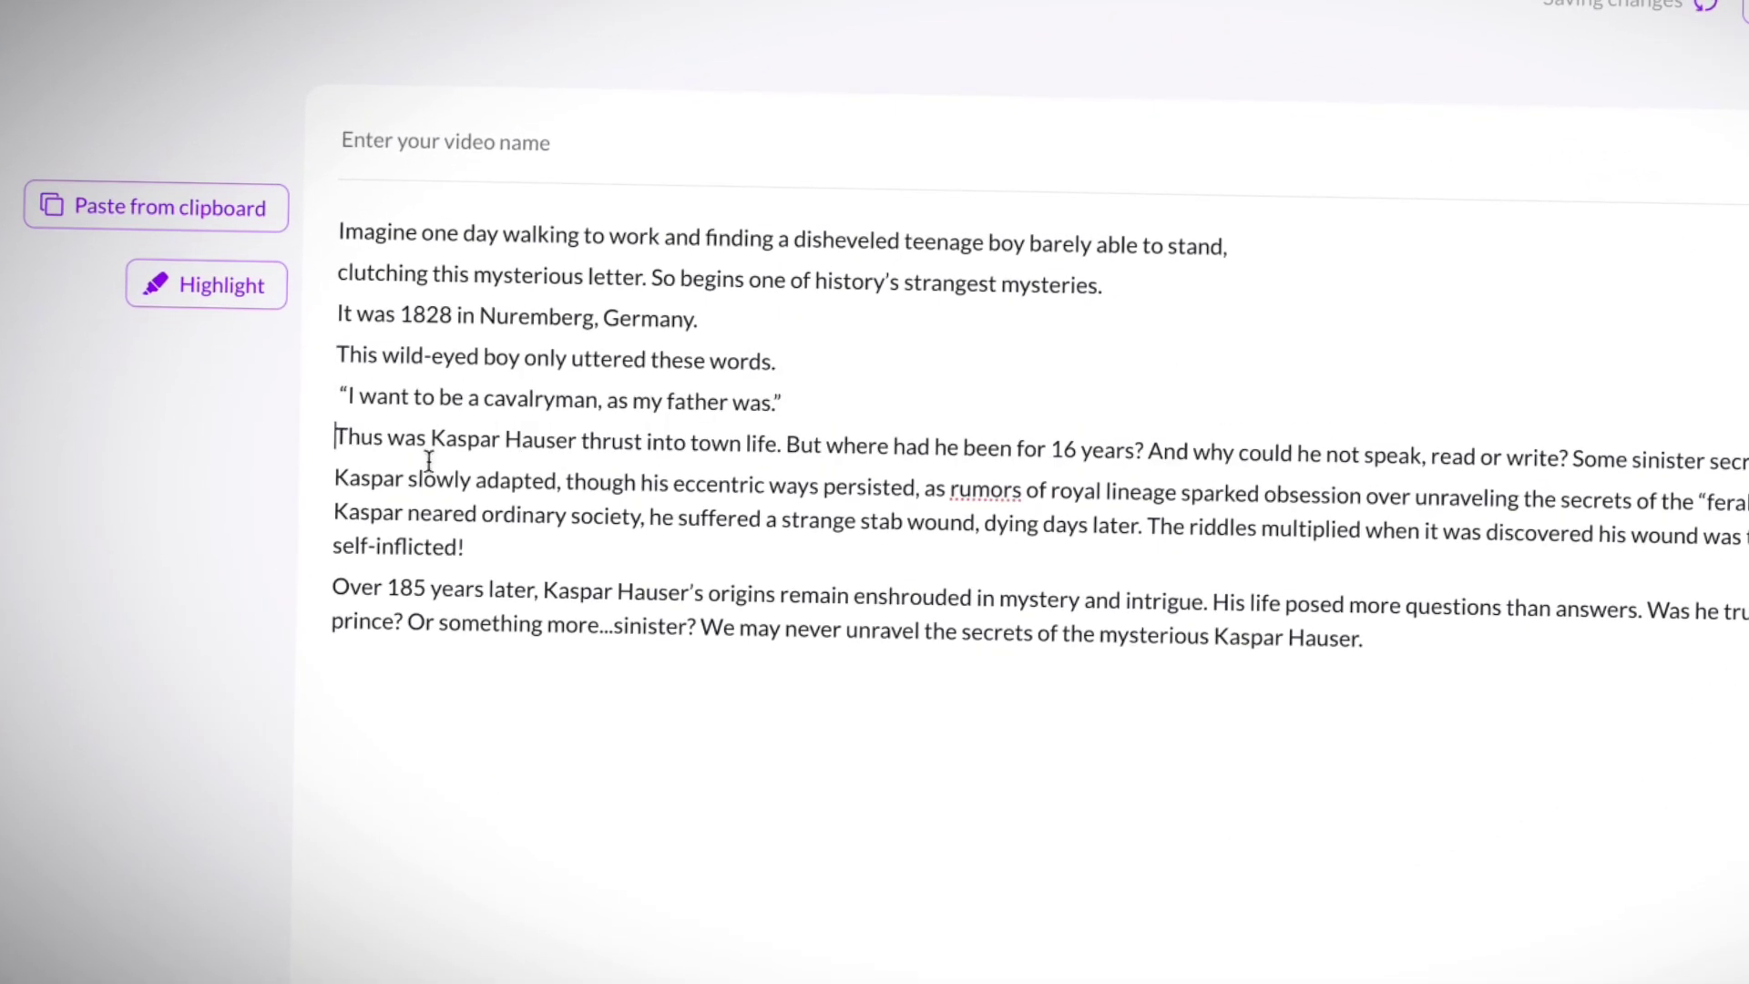
{"action": "left_click", "coordinate": [781, 443]}
{"action": "key", "text": "Return"}
{"action": "left_click", "coordinate": [689, 376]}
{"action": "key", "text": "Return"}
{"action": "left_click", "coordinate": [756, 519]}
{"action": "key", "text": "Return"}
{"action": "left_click", "coordinate": [562, 601]}
{"action": "key", "text": "Return"}
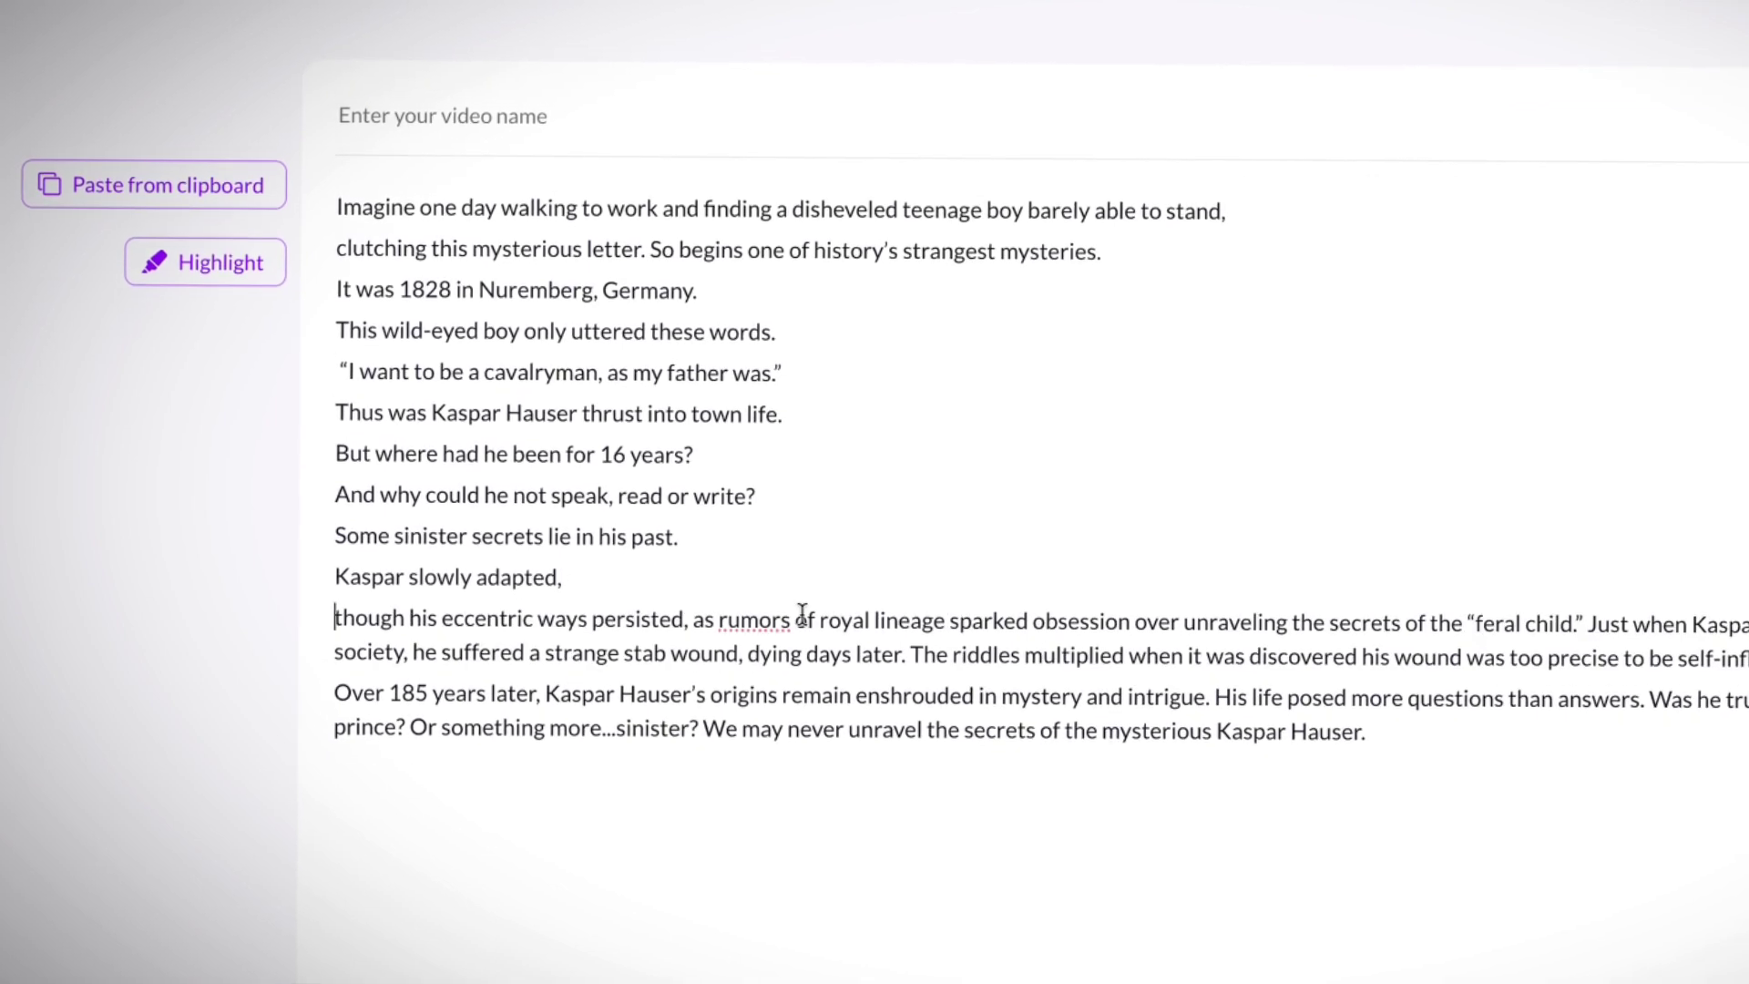
{"action": "left_click", "coordinate": [691, 620]}
{"action": "key", "text": "Return"}
{"action": "left_click", "coordinate": [1228, 663]}
{"action": "key", "text": "Return"}
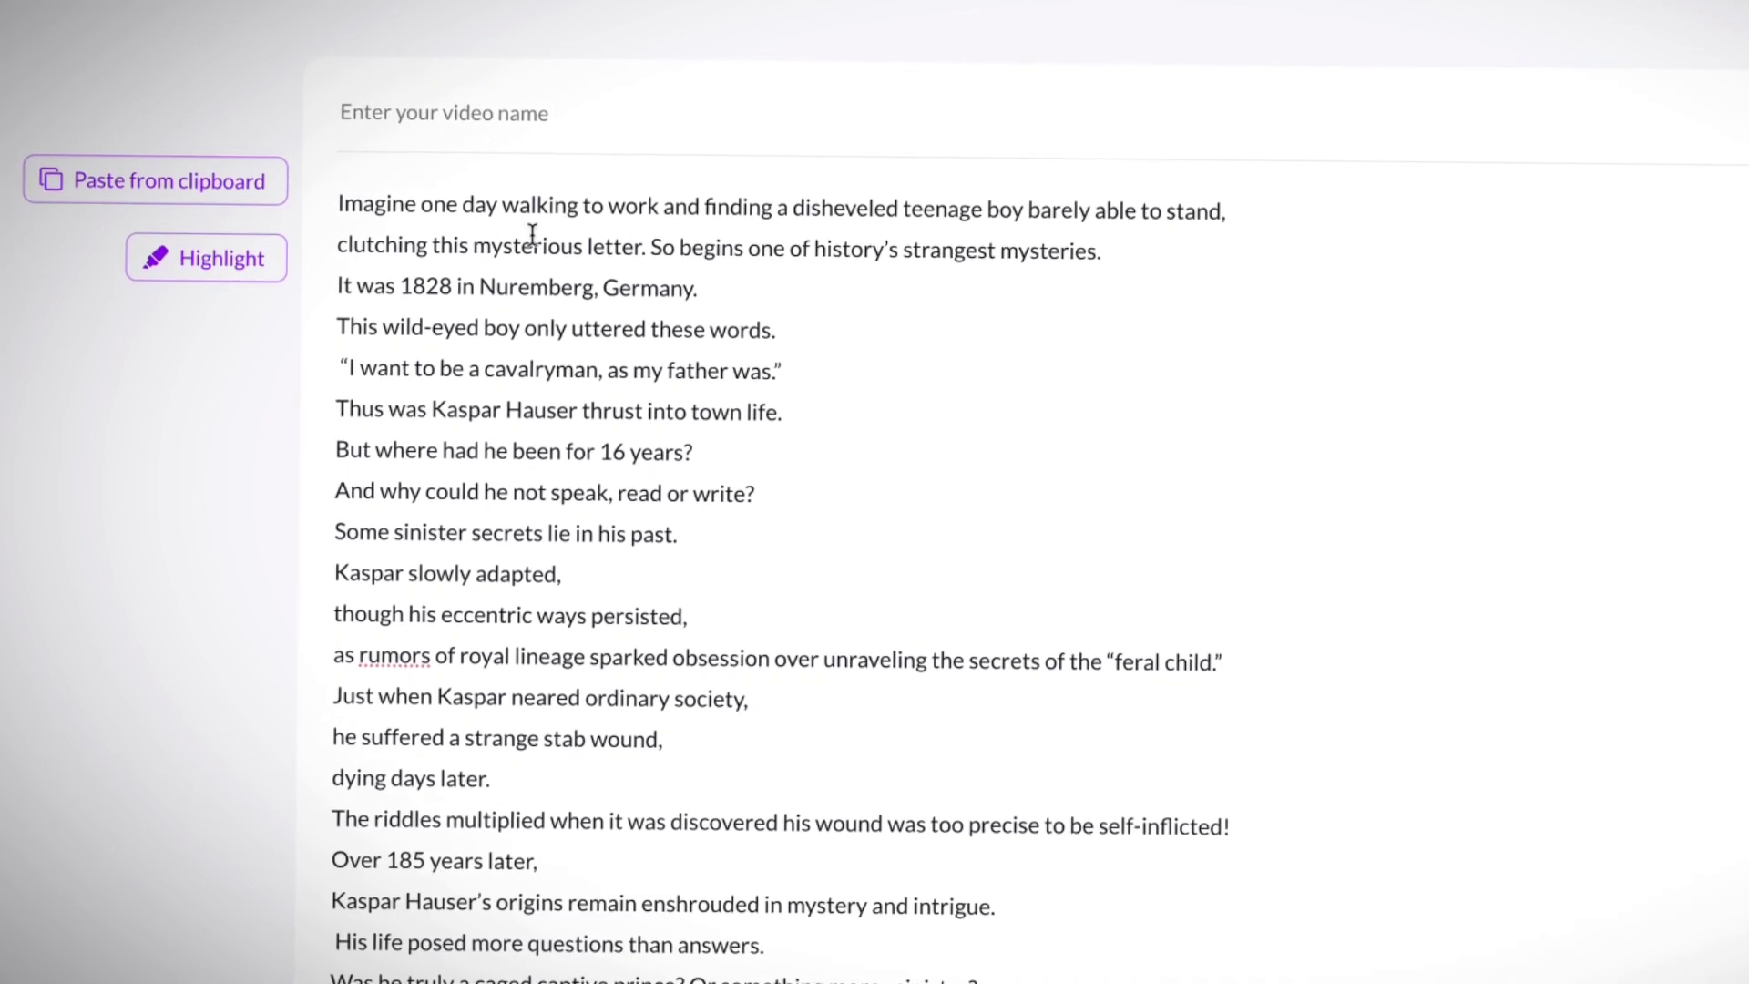
{"action": "left_click_drag", "start_coordinate": [501, 210], "coordinate": [657, 208]}
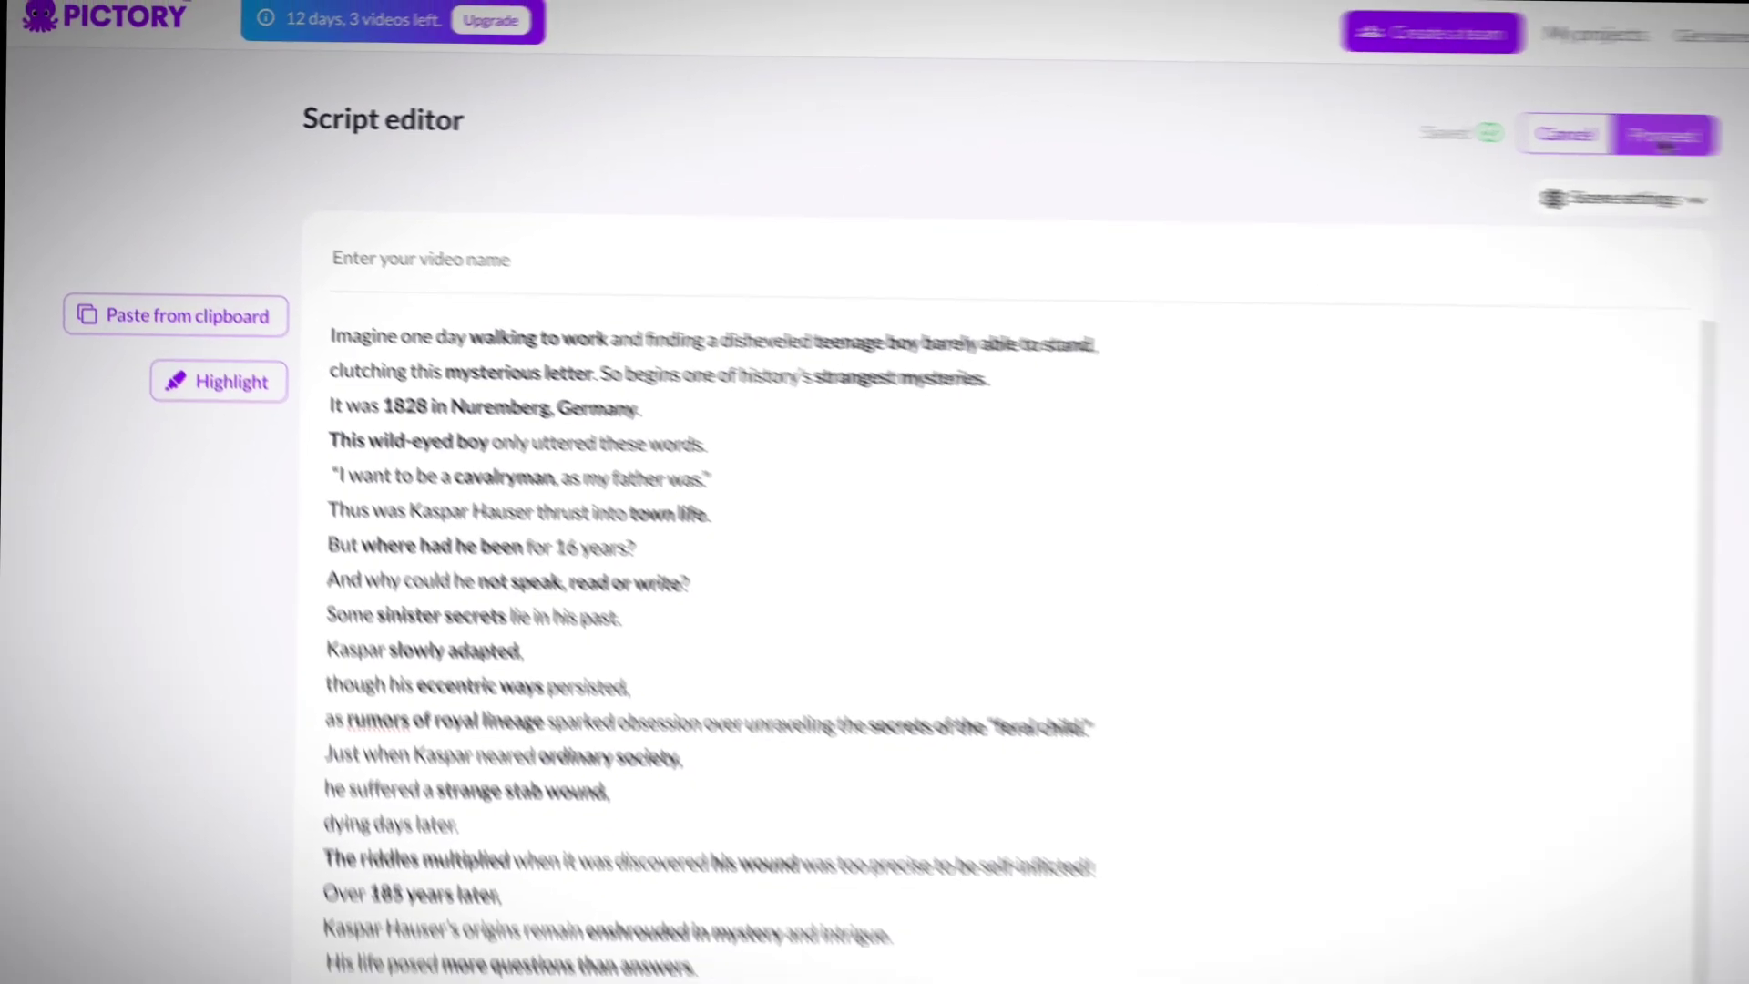
Move on to templates and scroll to Caption Italics for the portrait 9:16 Kasper video.
{"action": "left_click", "coordinate": [1667, 133]}
{"action": "scroll", "coordinate": [866, 653], "scroll_direction": "down", "scroll_amount": 4}
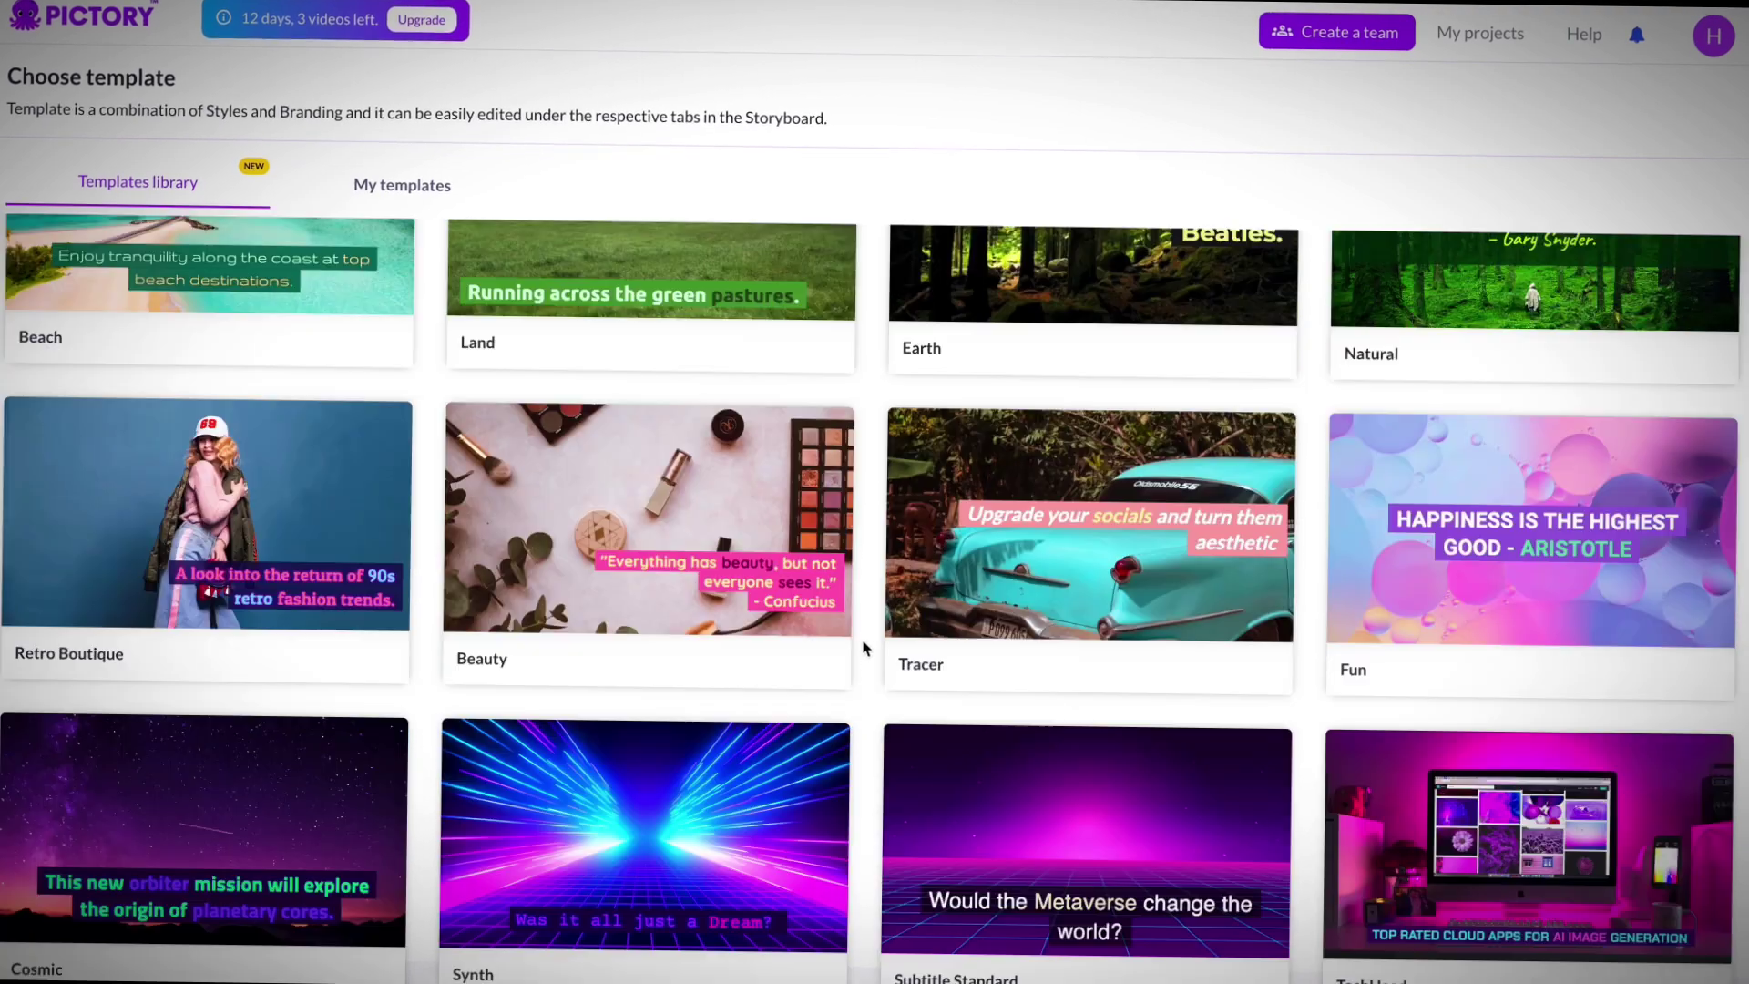
{"action": "scroll", "coordinate": [867, 648], "scroll_direction": "down", "scroll_amount": 8}
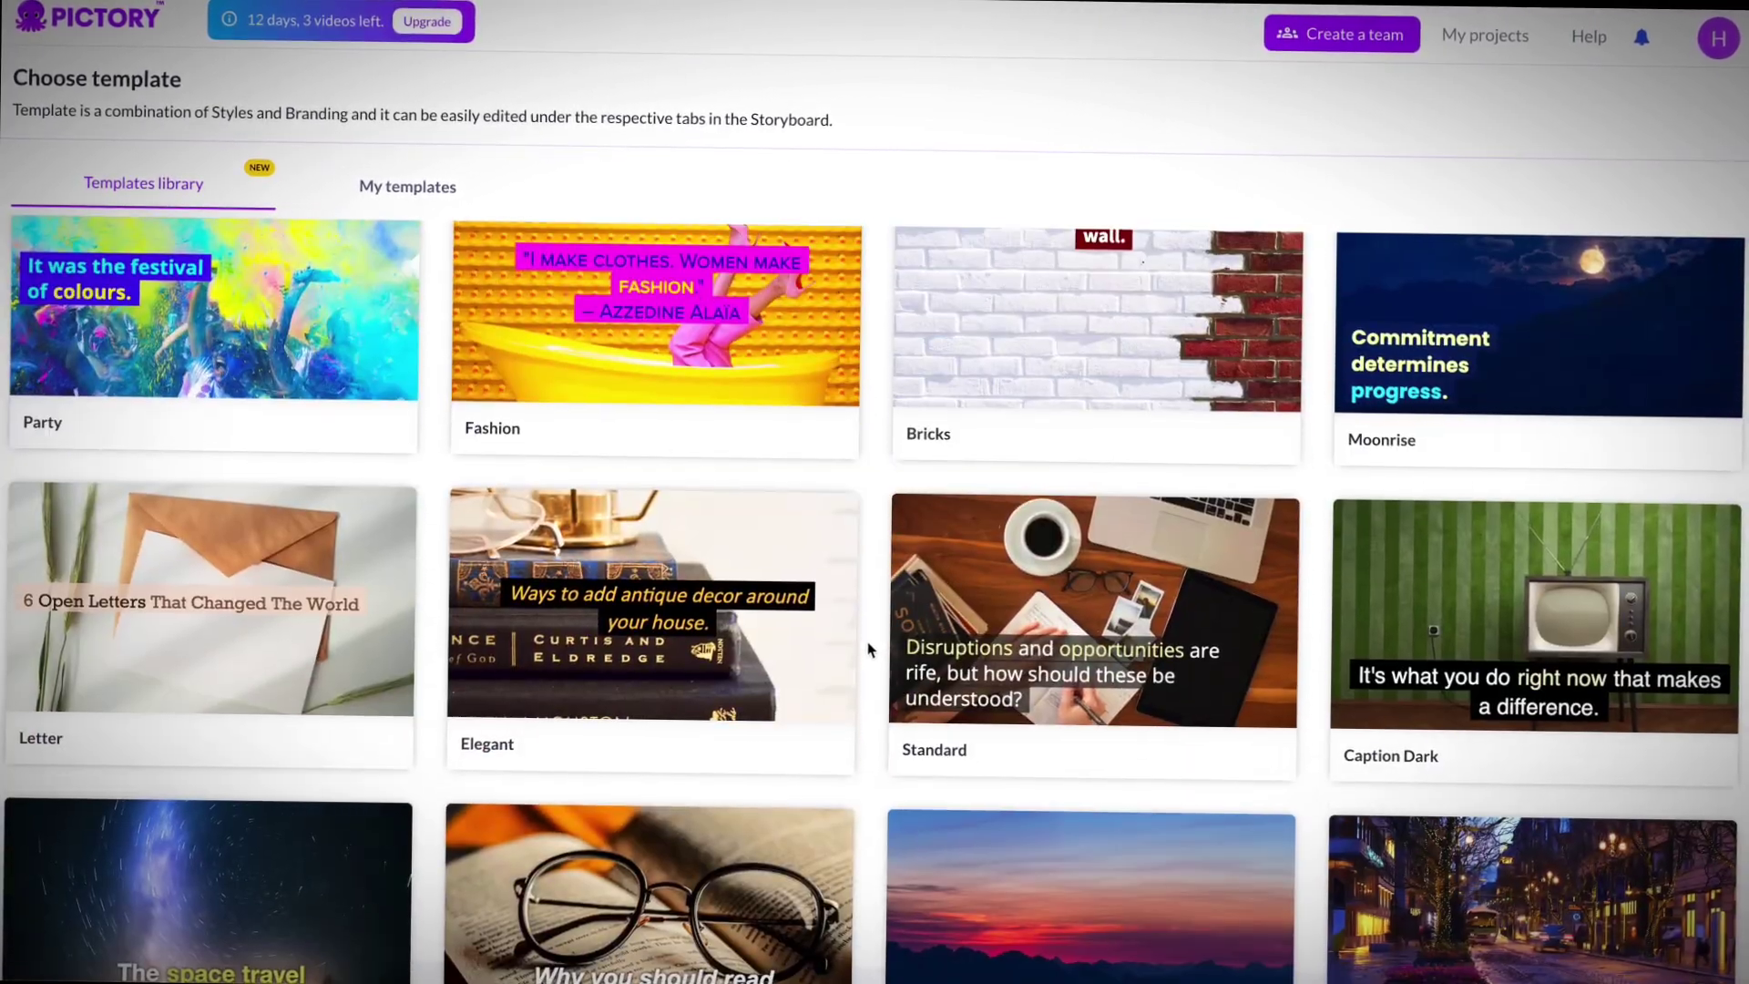
{"action": "scroll", "coordinate": [866, 649], "scroll_direction": "down", "scroll_amount": 3}
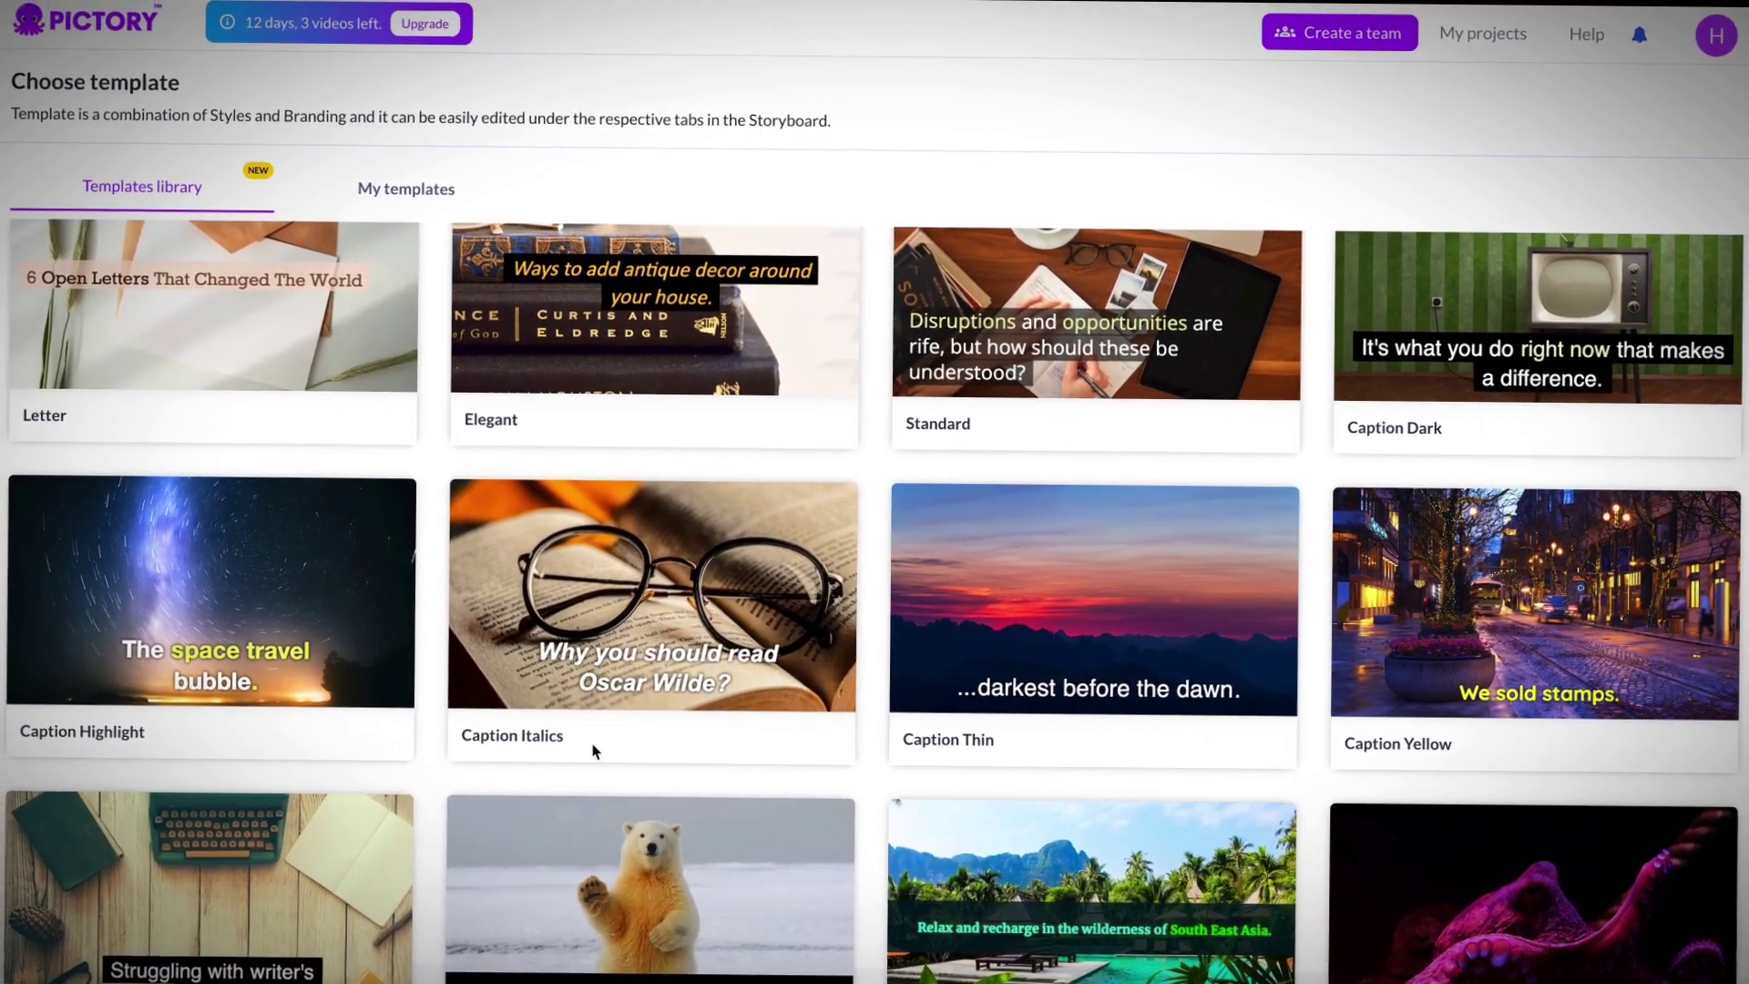
{"action": "mouse_move", "coordinate": [648, 613]}
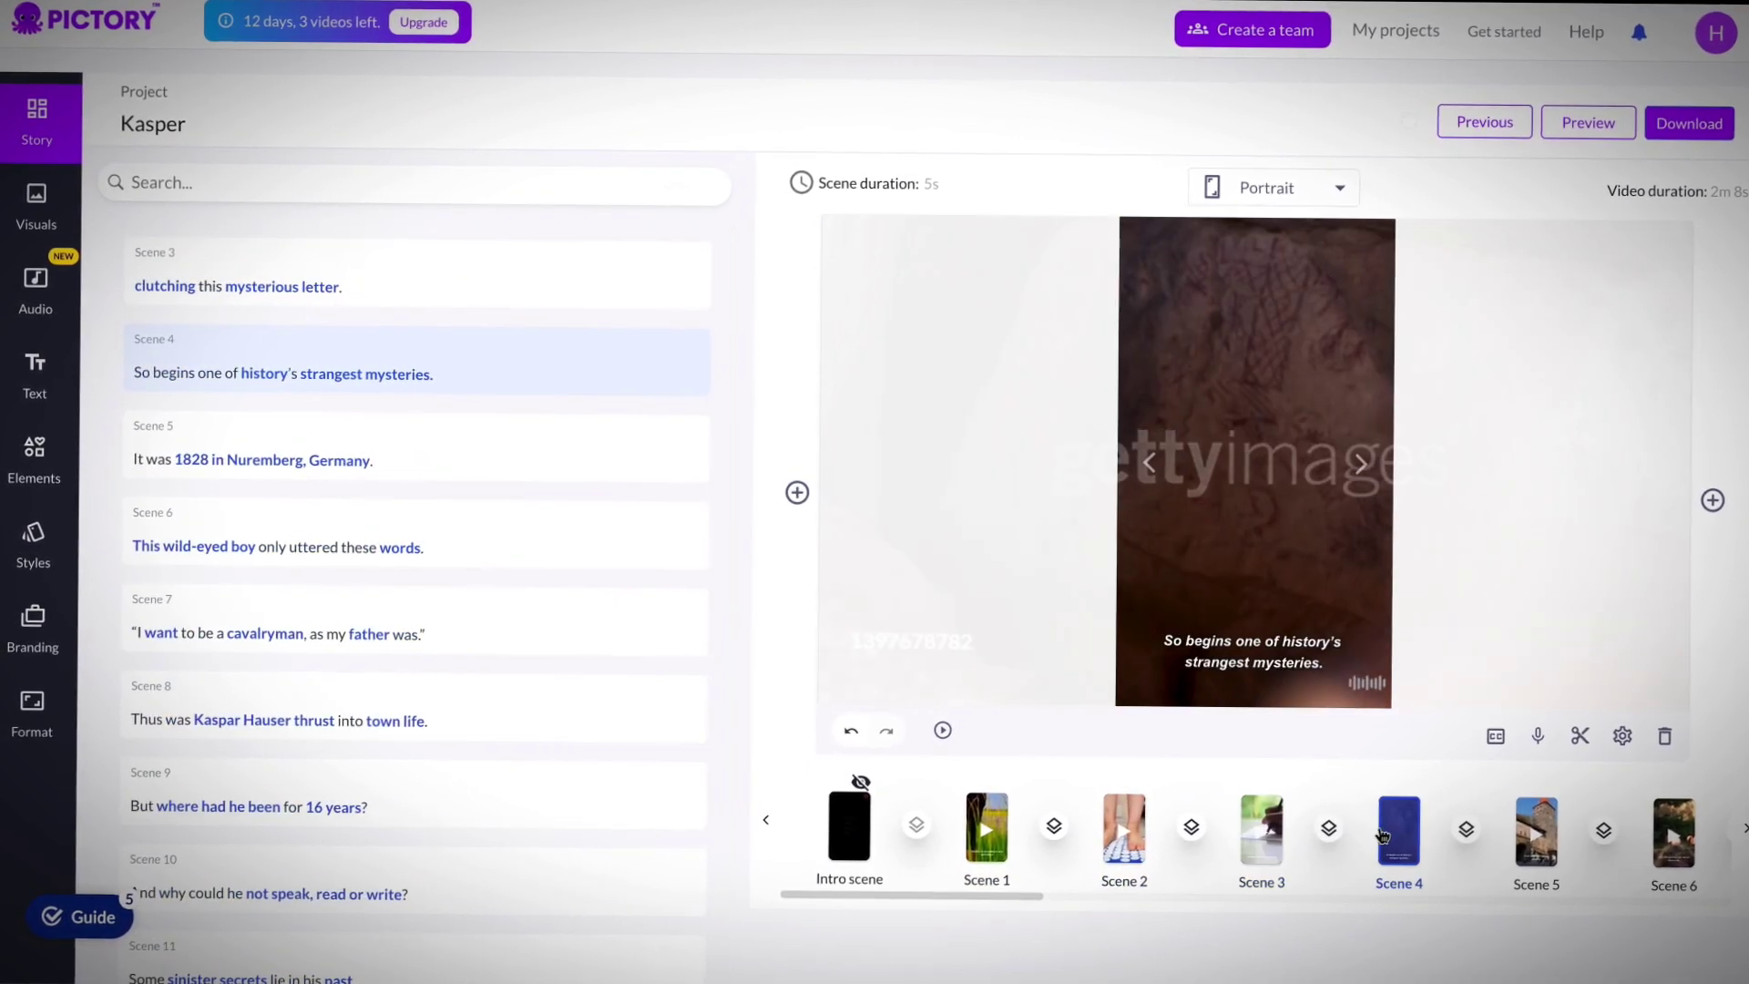
Scroll through the storyboard scenes and bring a scene into the preview.
{"action": "scroll", "coordinate": [1533, 845], "scroll_direction": "right", "scroll_amount": 6}
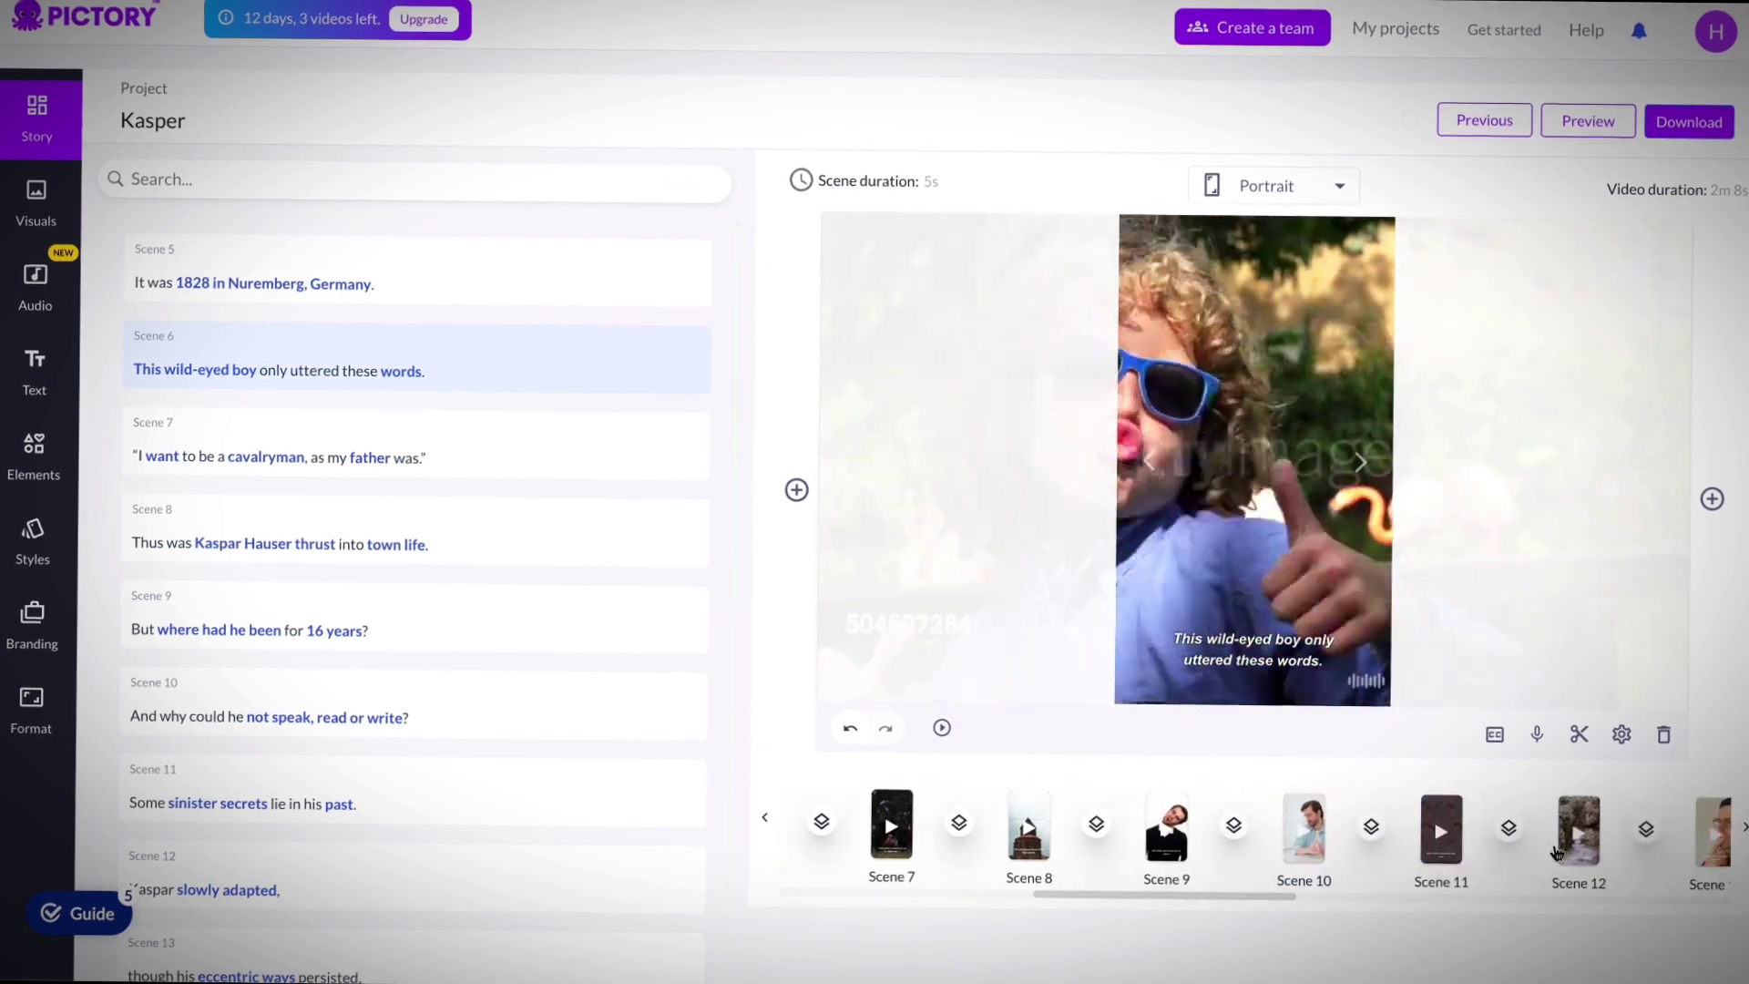
{"action": "scroll", "coordinate": [1575, 857], "scroll_direction": "right", "scroll_amount": 12}
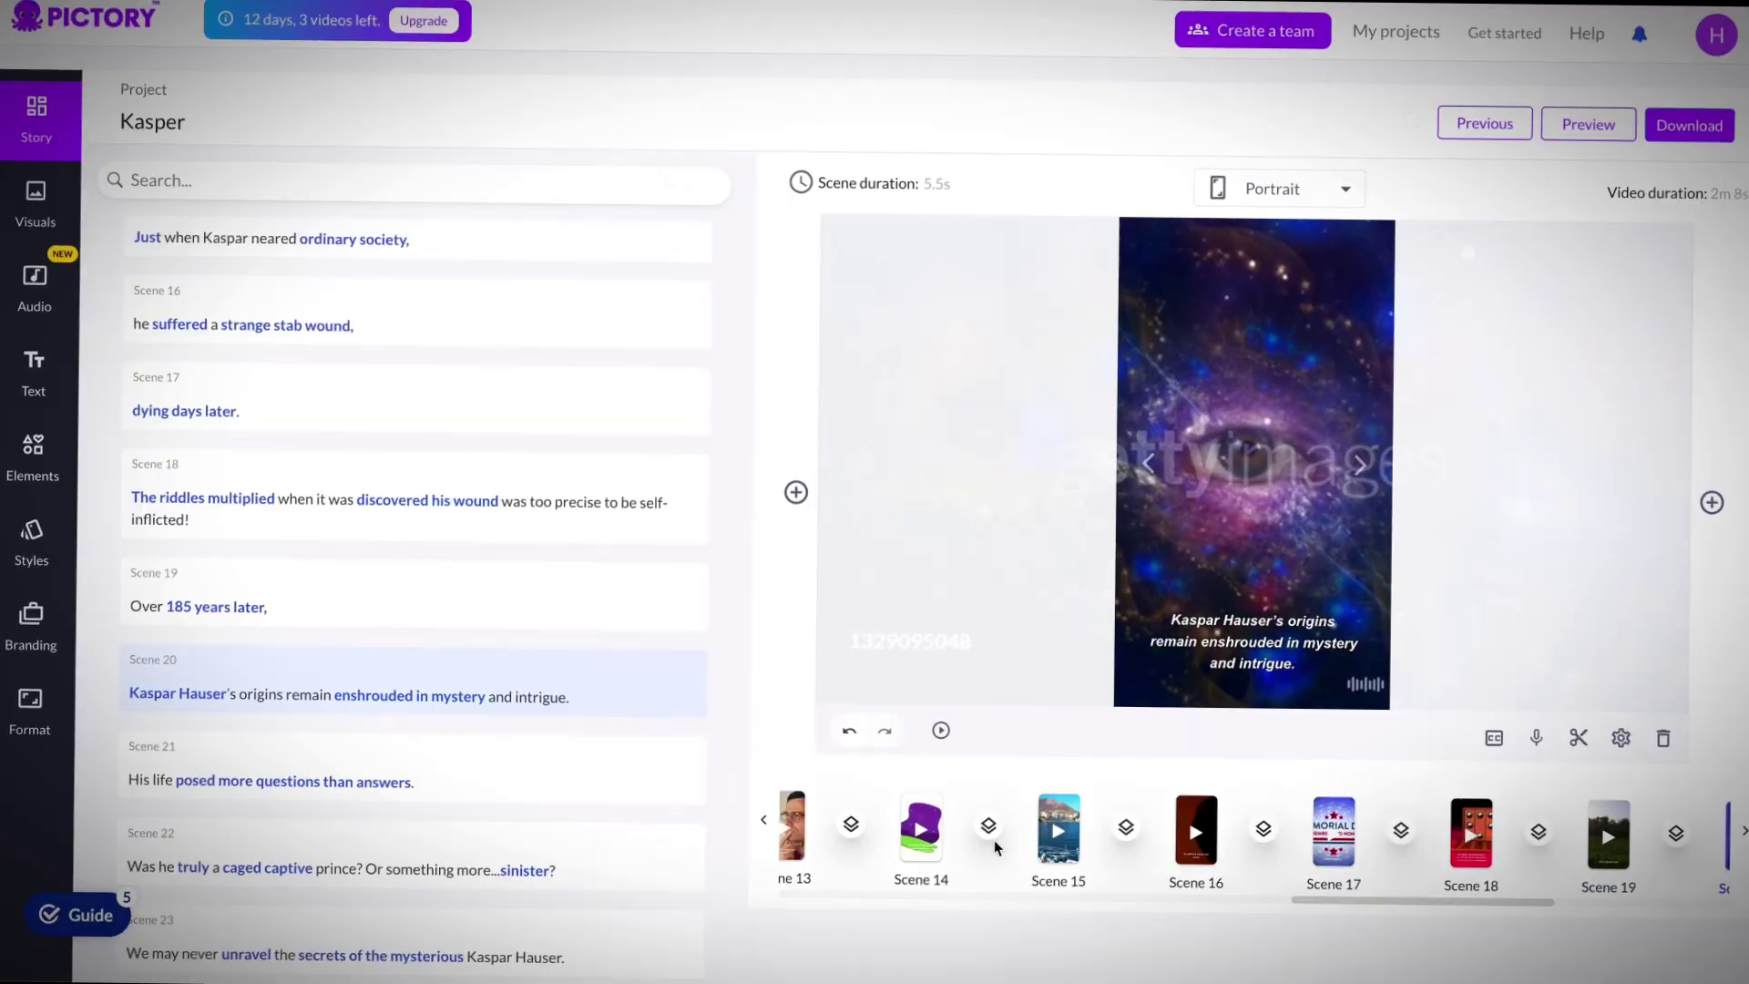
{"action": "scroll", "coordinate": [1023, 856], "scroll_direction": "left", "scroll_amount": 10}
{"action": "left_click", "coordinate": [1022, 834]}
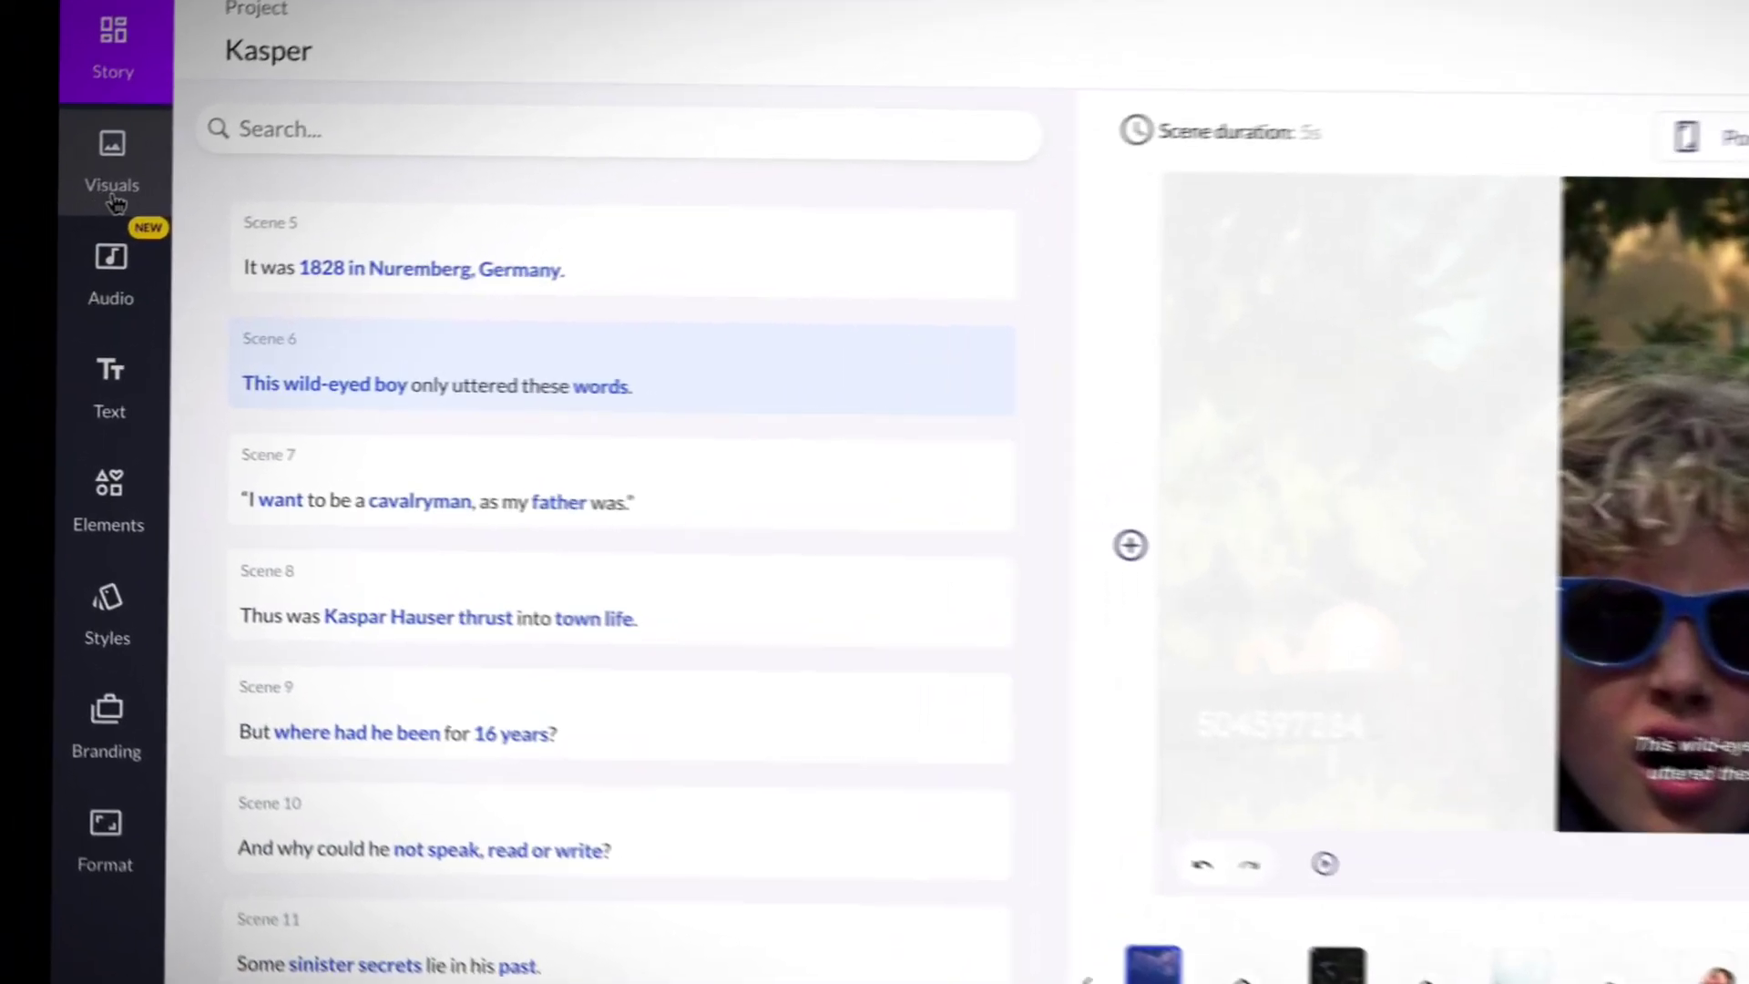
Search the visuals library for 'sad boy' and use a clip for Scene 6.
{"action": "left_click", "coordinate": [38, 226]}
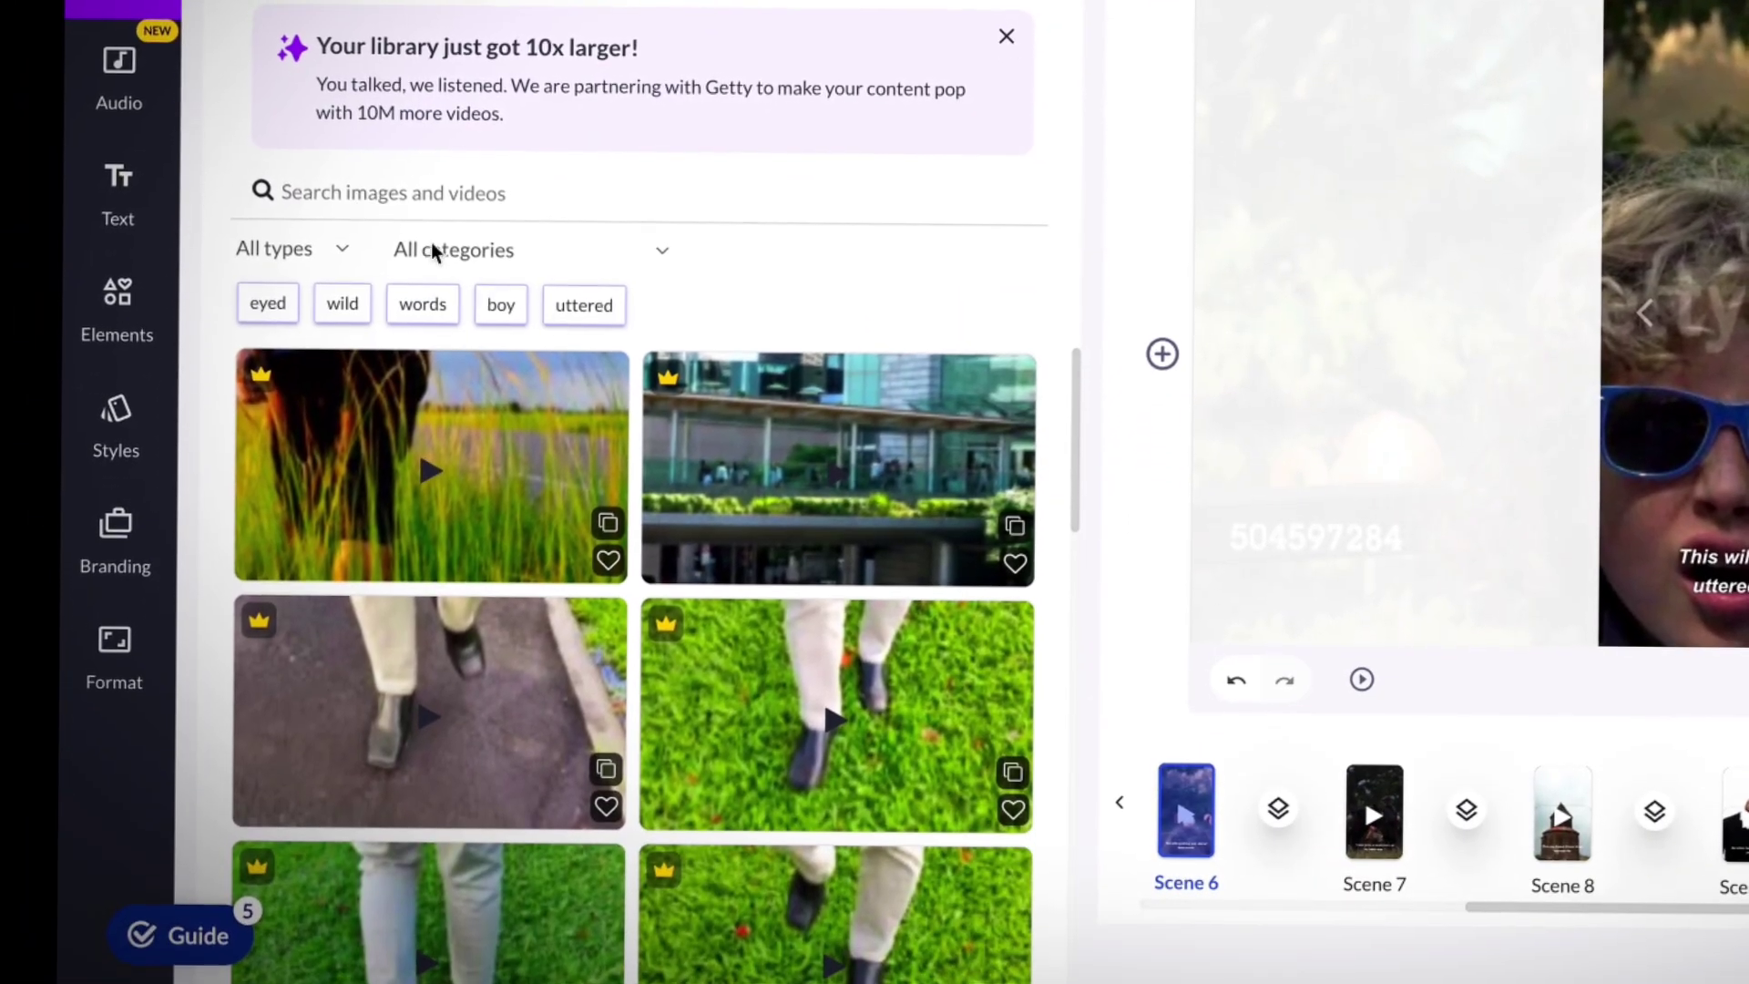
{"action": "scroll", "coordinate": [635, 453], "scroll_direction": "down", "scroll_amount": 2}
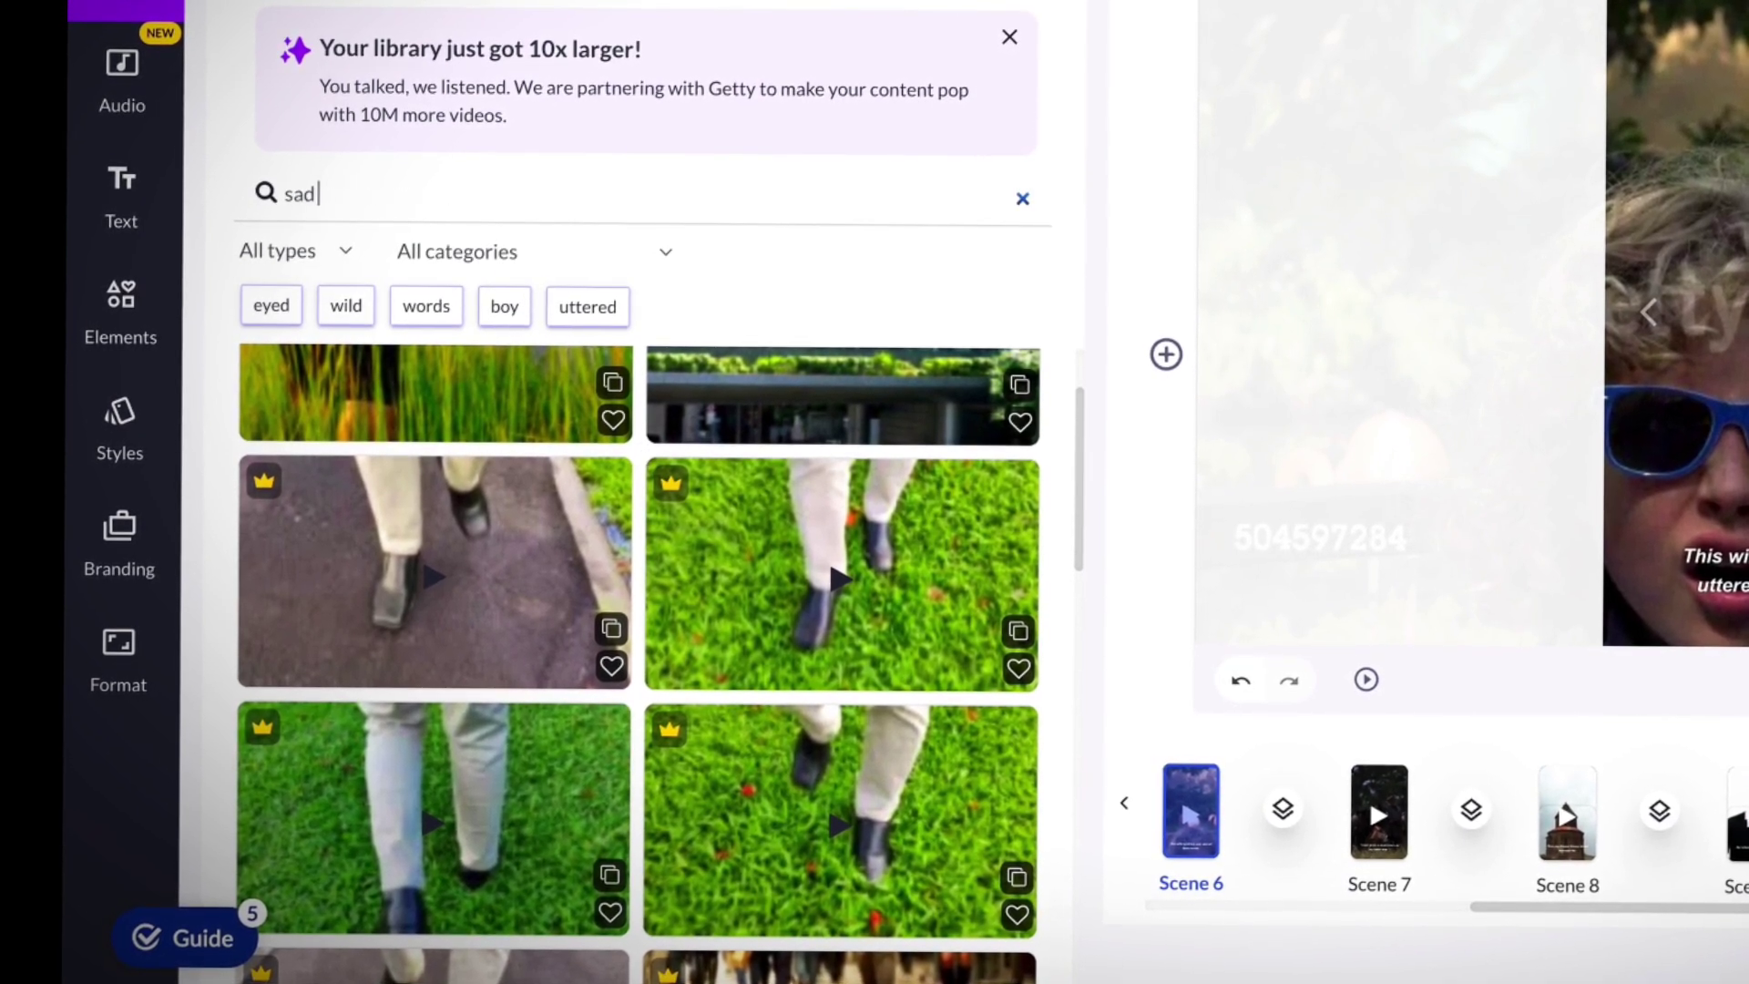
{"action": "type", "text": "boy"}
{"action": "key", "text": "Return"}
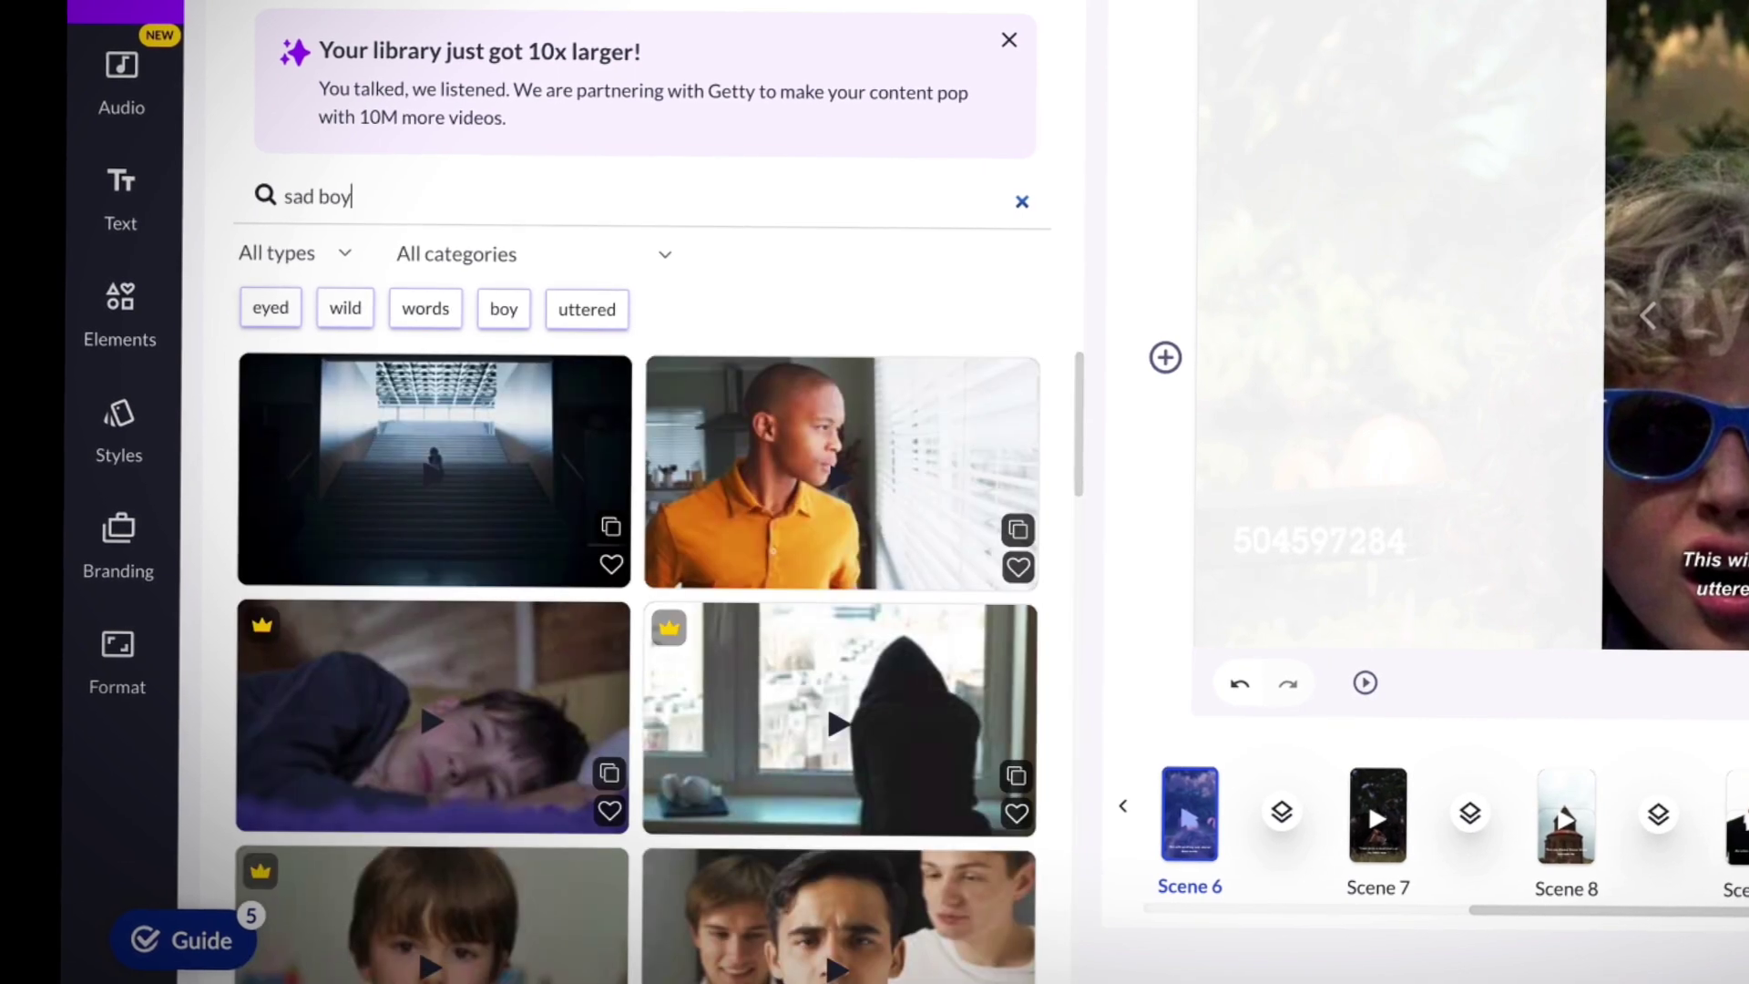
{"action": "scroll", "coordinate": [1045, 747], "scroll_direction": "down", "scroll_amount": 10}
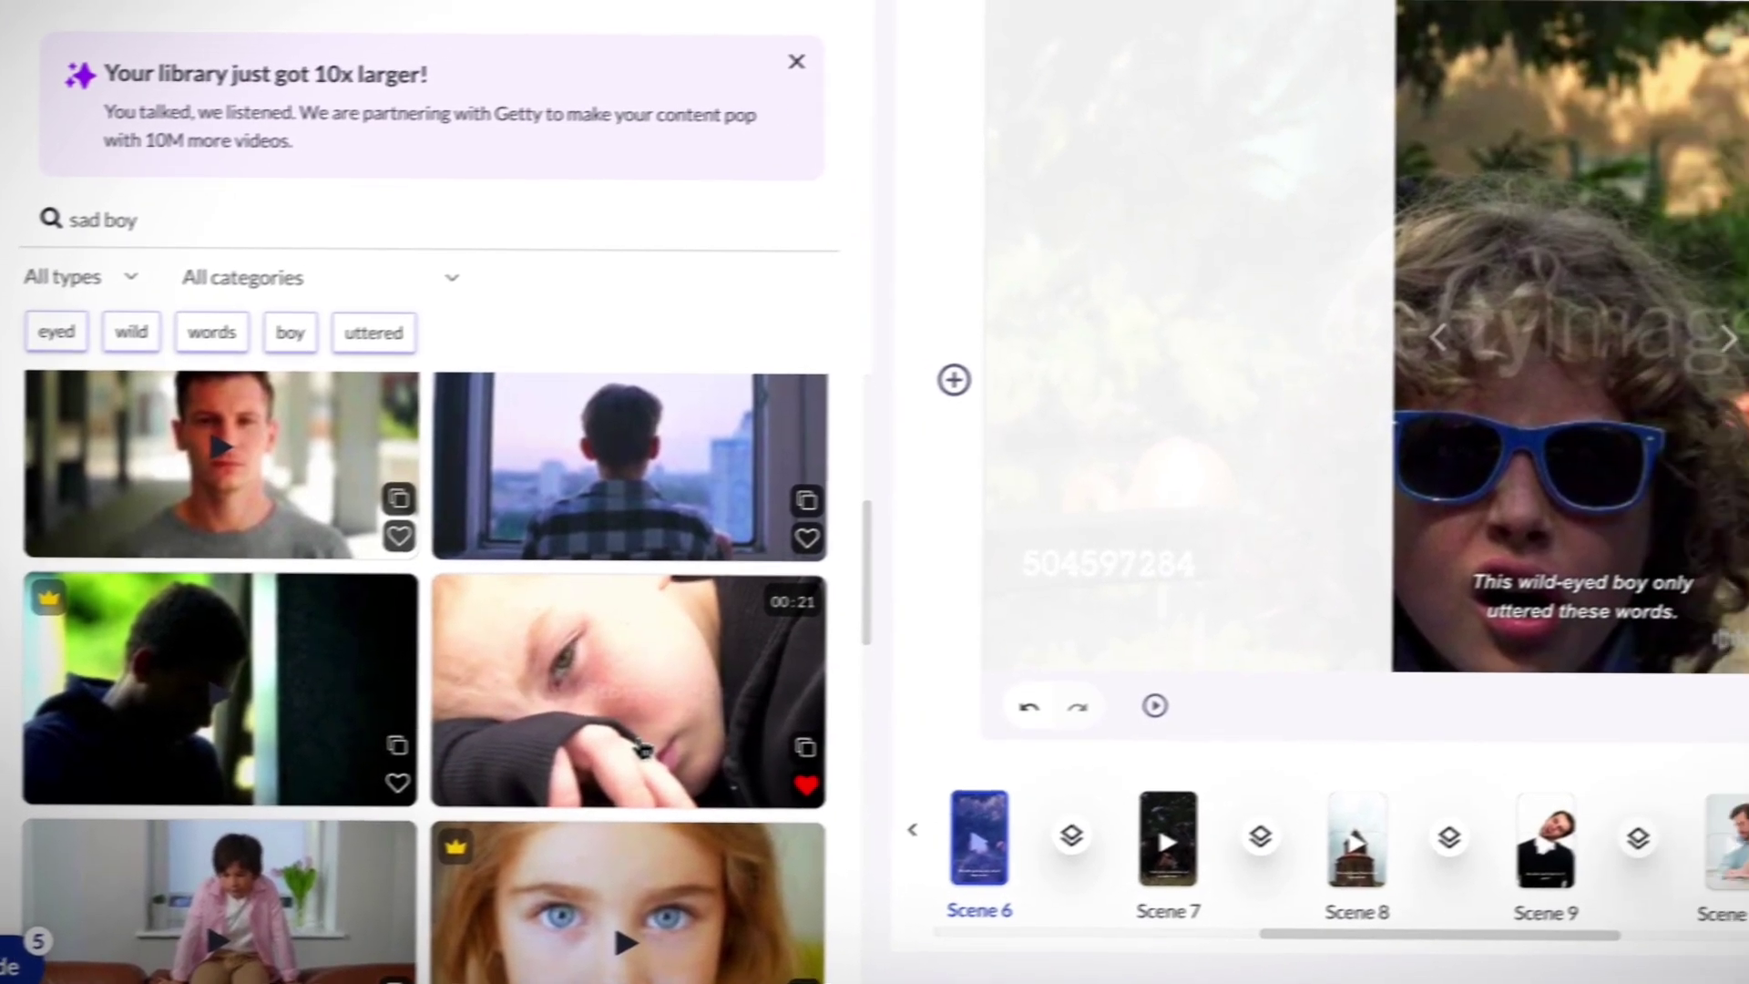
{"action": "left_click", "coordinate": [849, 724]}
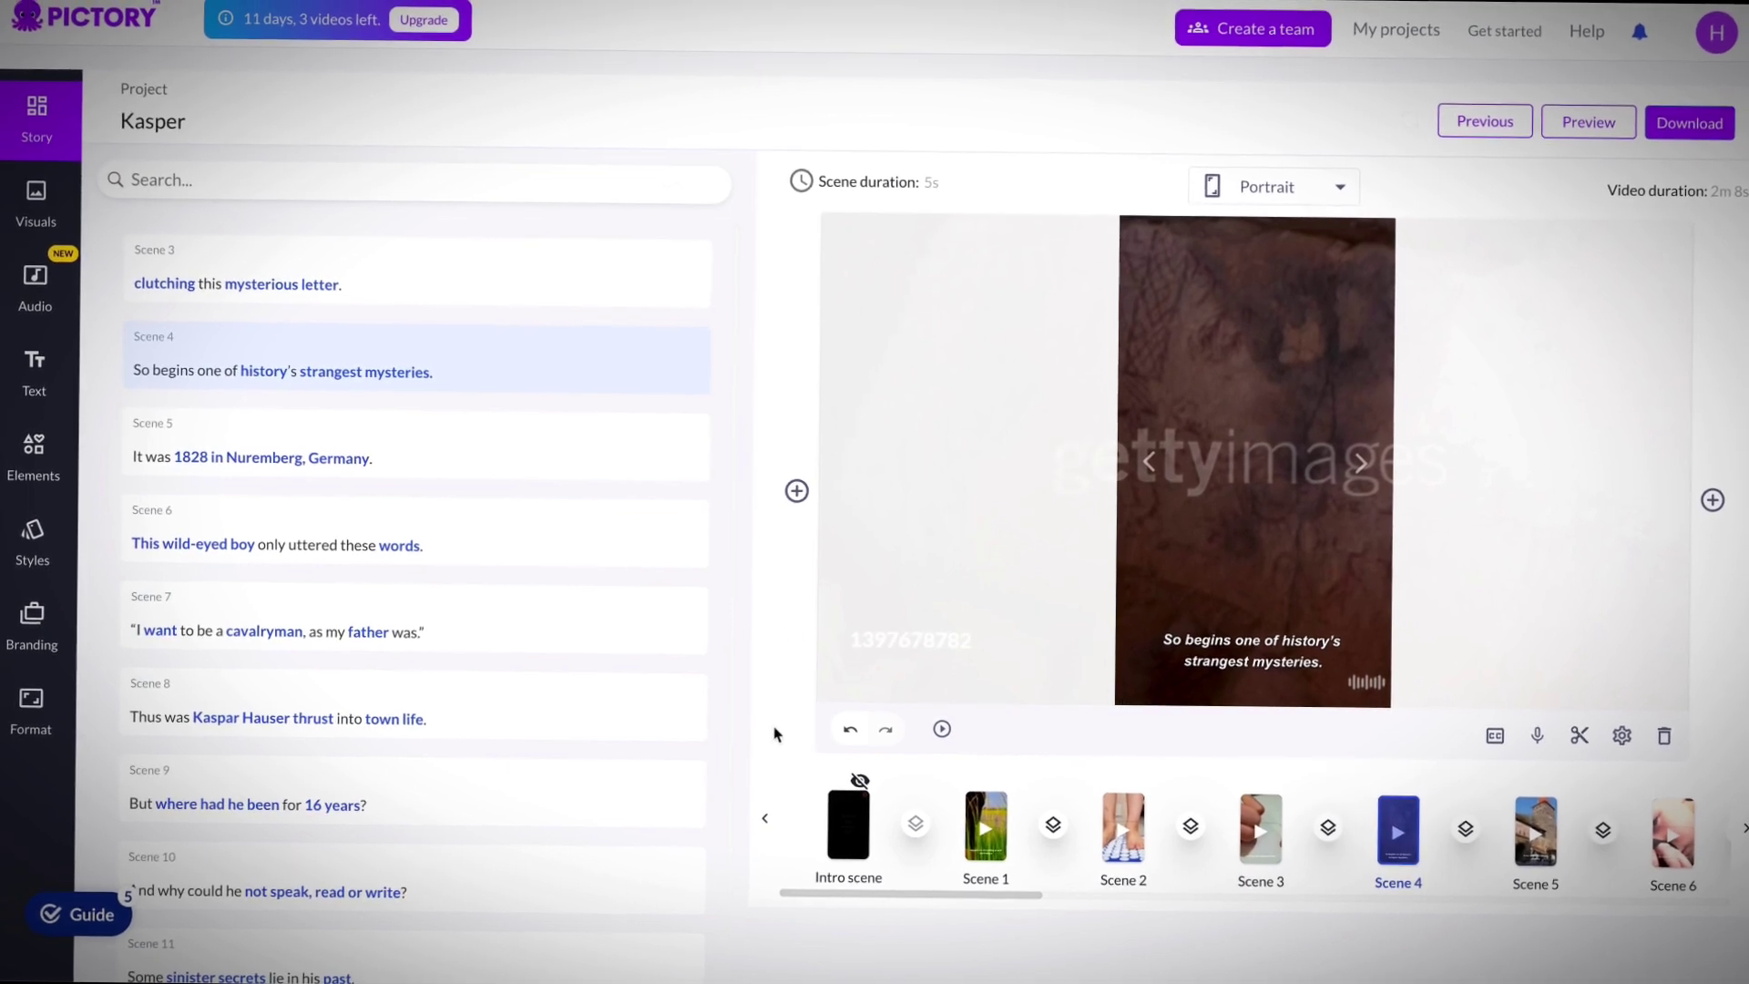
Open the Audio voiceover options and scroll through the premium voices.
{"action": "left_click", "coordinate": [35, 289]}
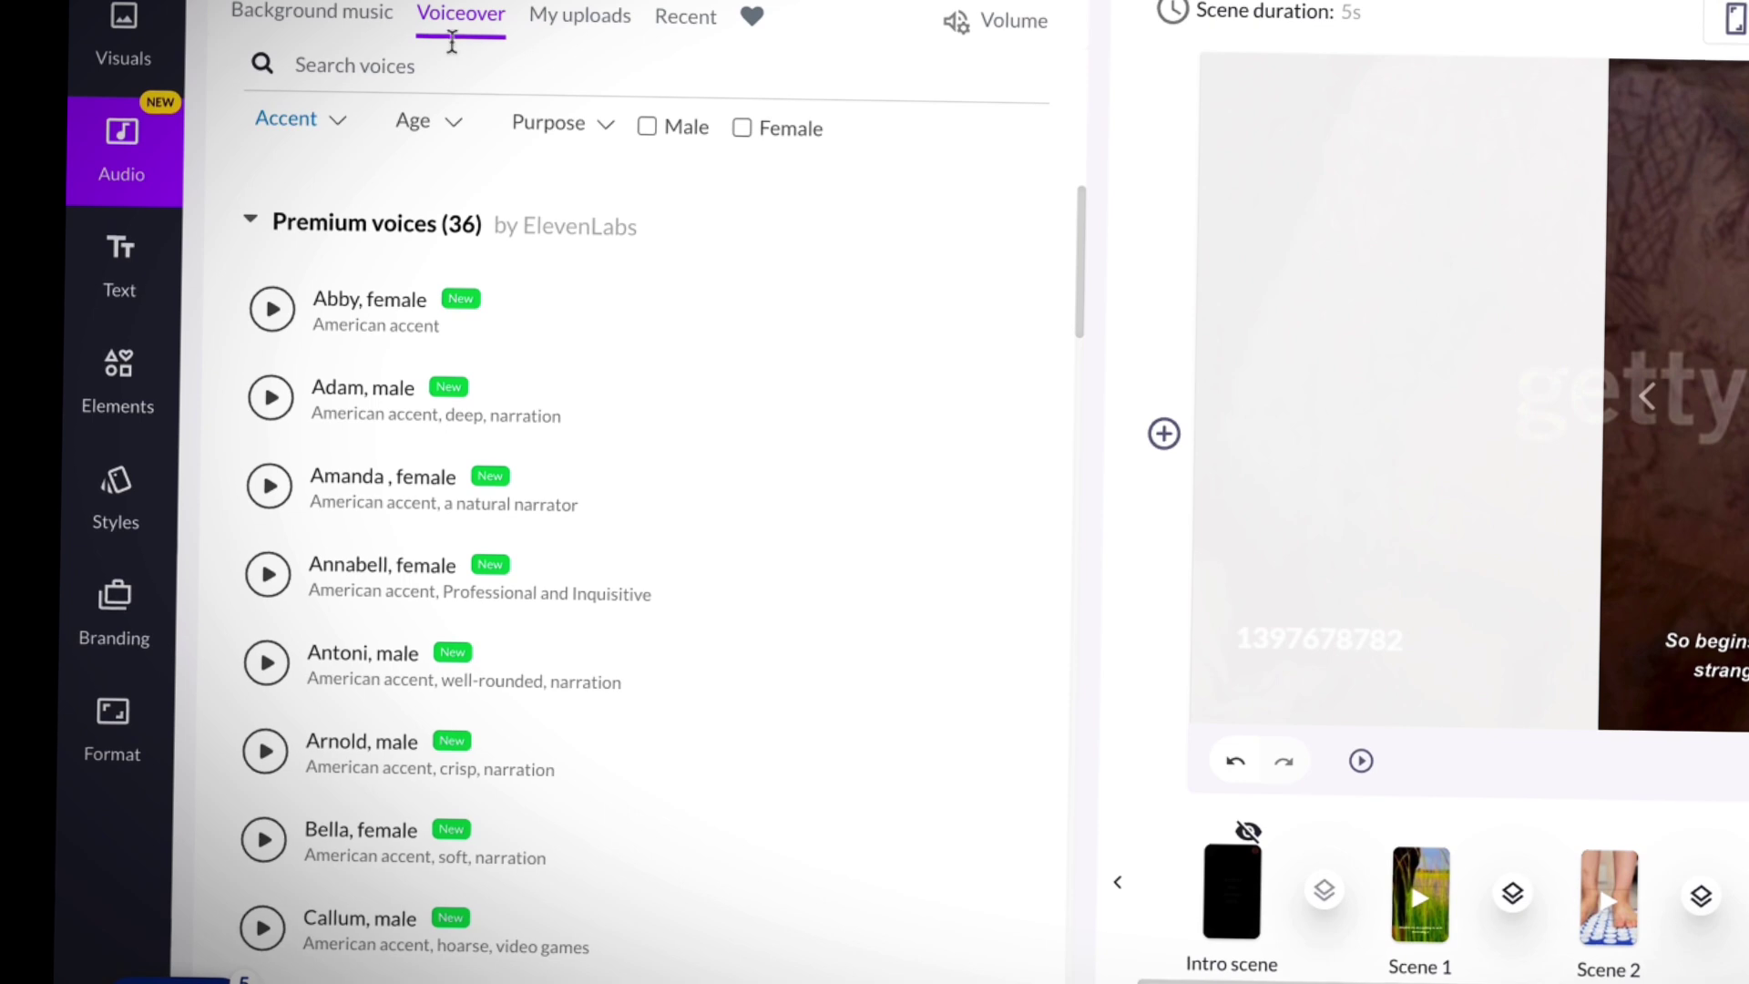
{"action": "scroll", "coordinate": [832, 714], "scroll_direction": "down", "scroll_amount": 4}
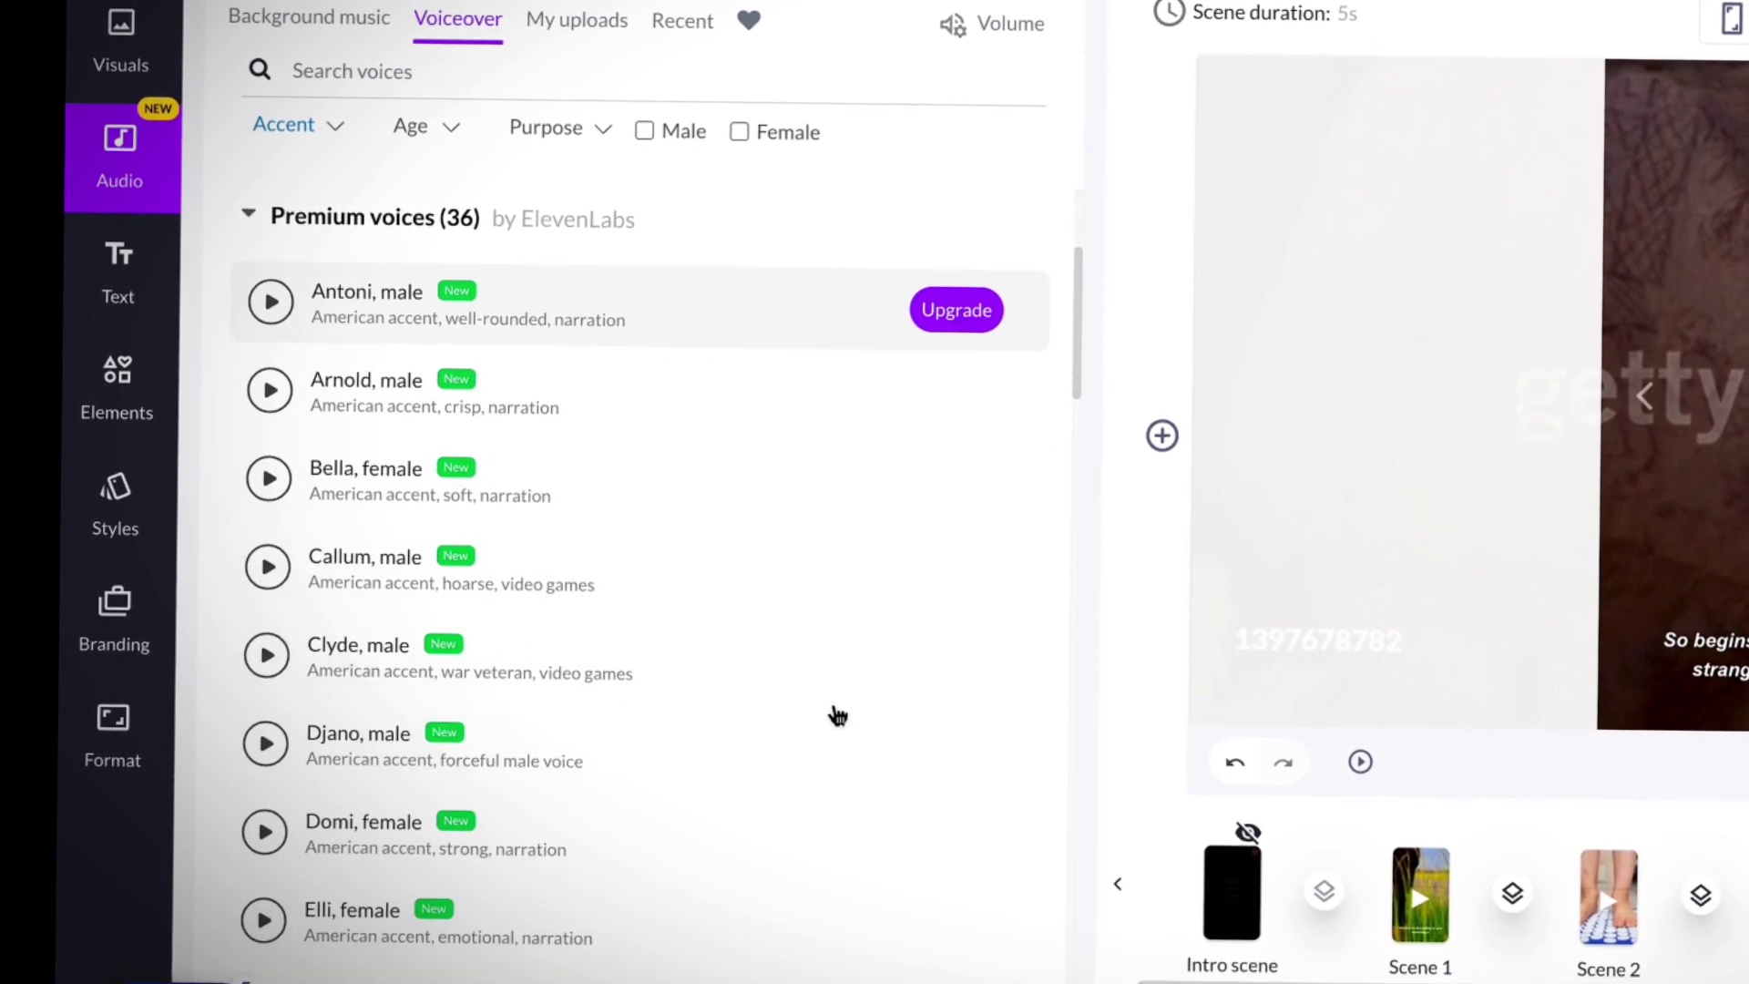
{"action": "scroll", "coordinate": [837, 715], "scroll_direction": "down", "scroll_amount": 1}
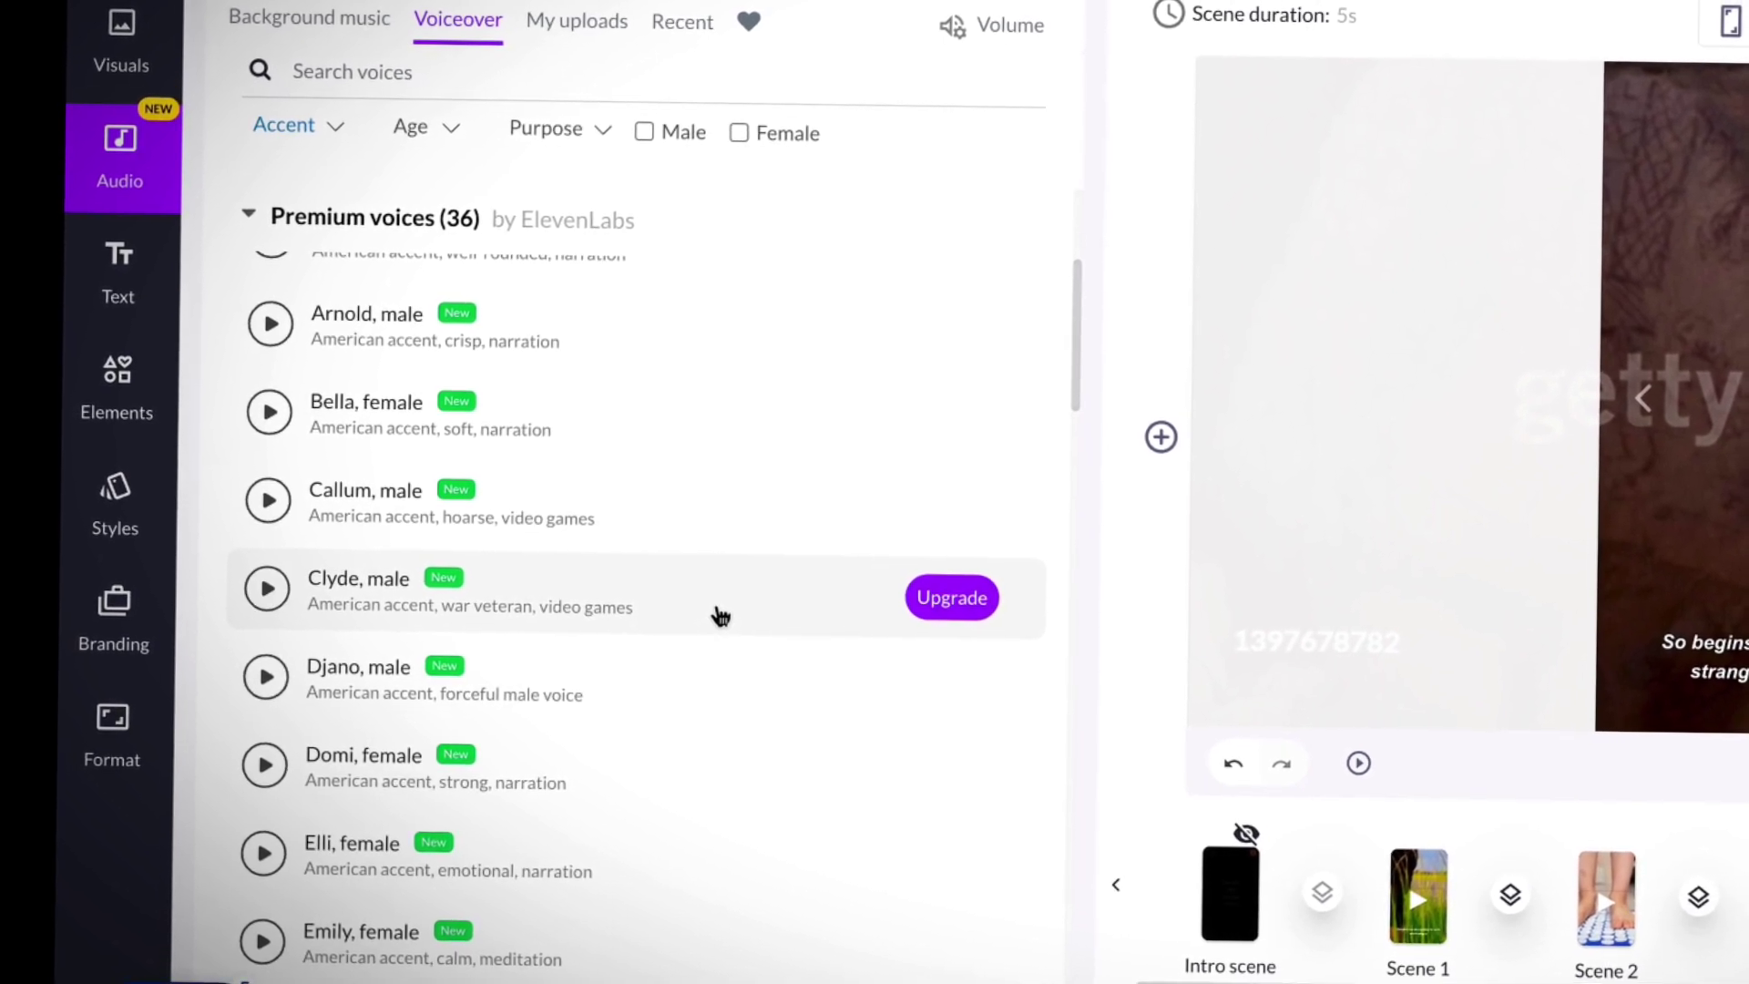
{"action": "scroll", "coordinate": [720, 618], "scroll_direction": "down", "scroll_amount": 4}
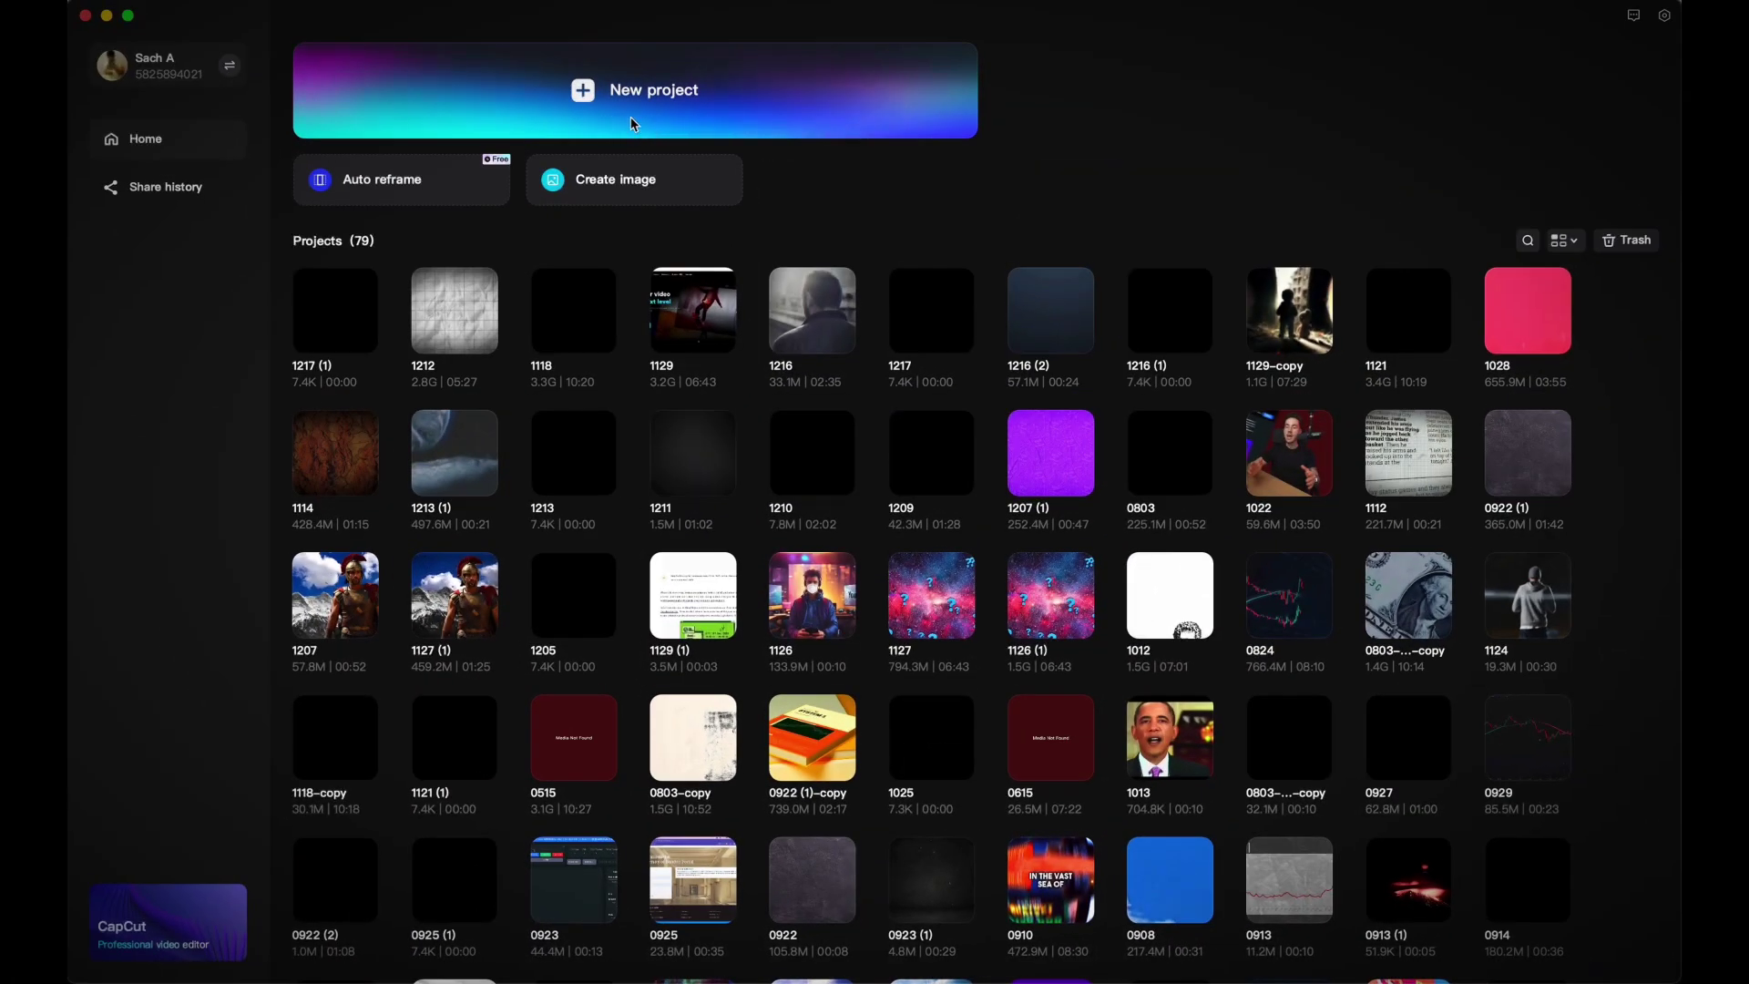
Create a new CapCut project set to a 9:16 ratio with free layer turned on.
{"action": "left_click", "coordinate": [604, 114]}
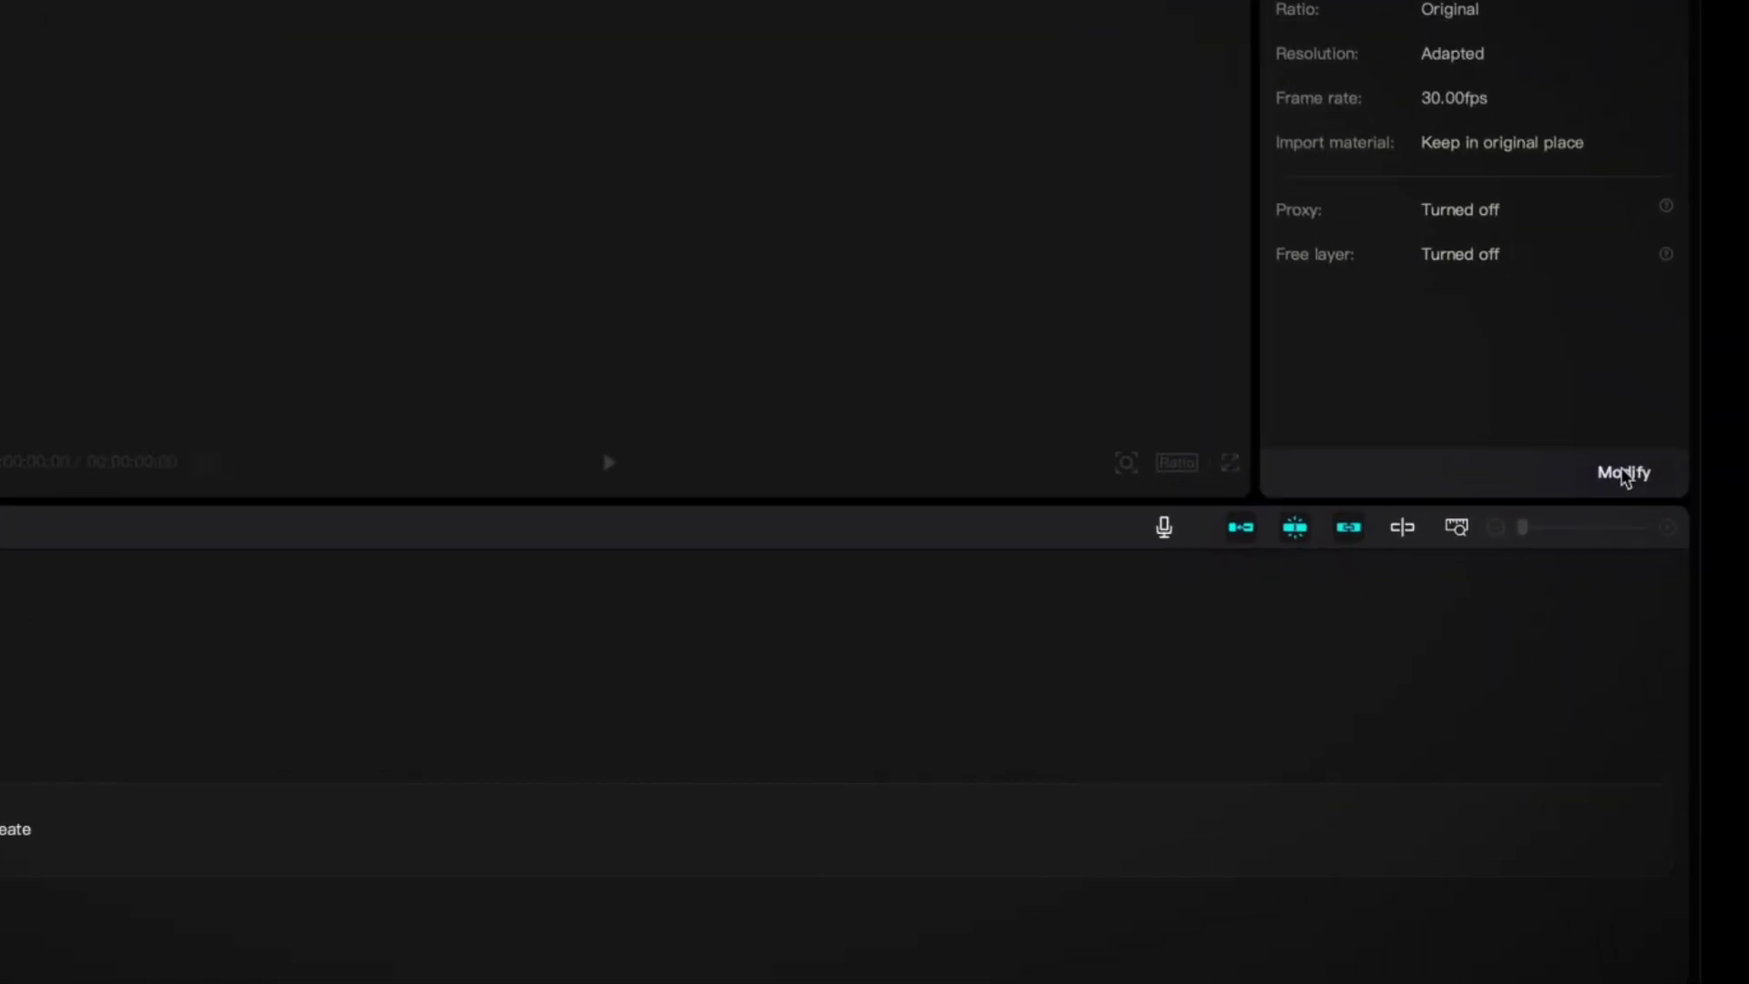
{"action": "left_click", "coordinate": [1622, 470]}
{"action": "left_click", "coordinate": [888, 463]}
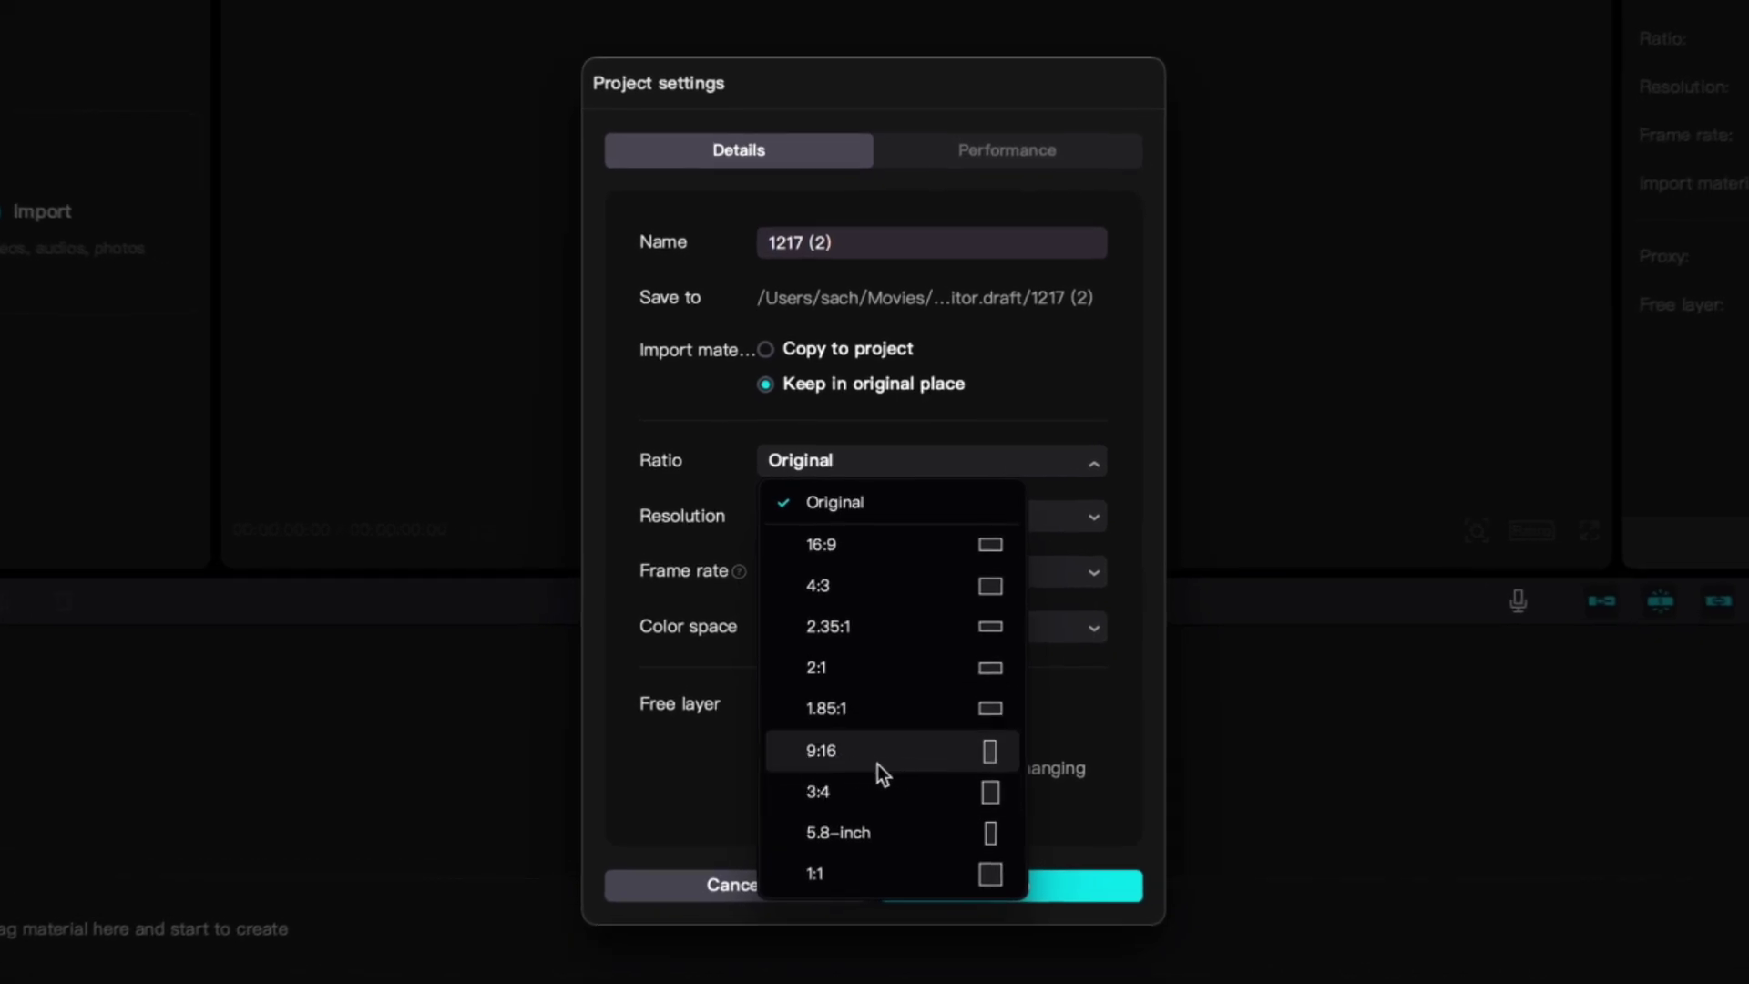
{"action": "left_click", "coordinate": [880, 756]}
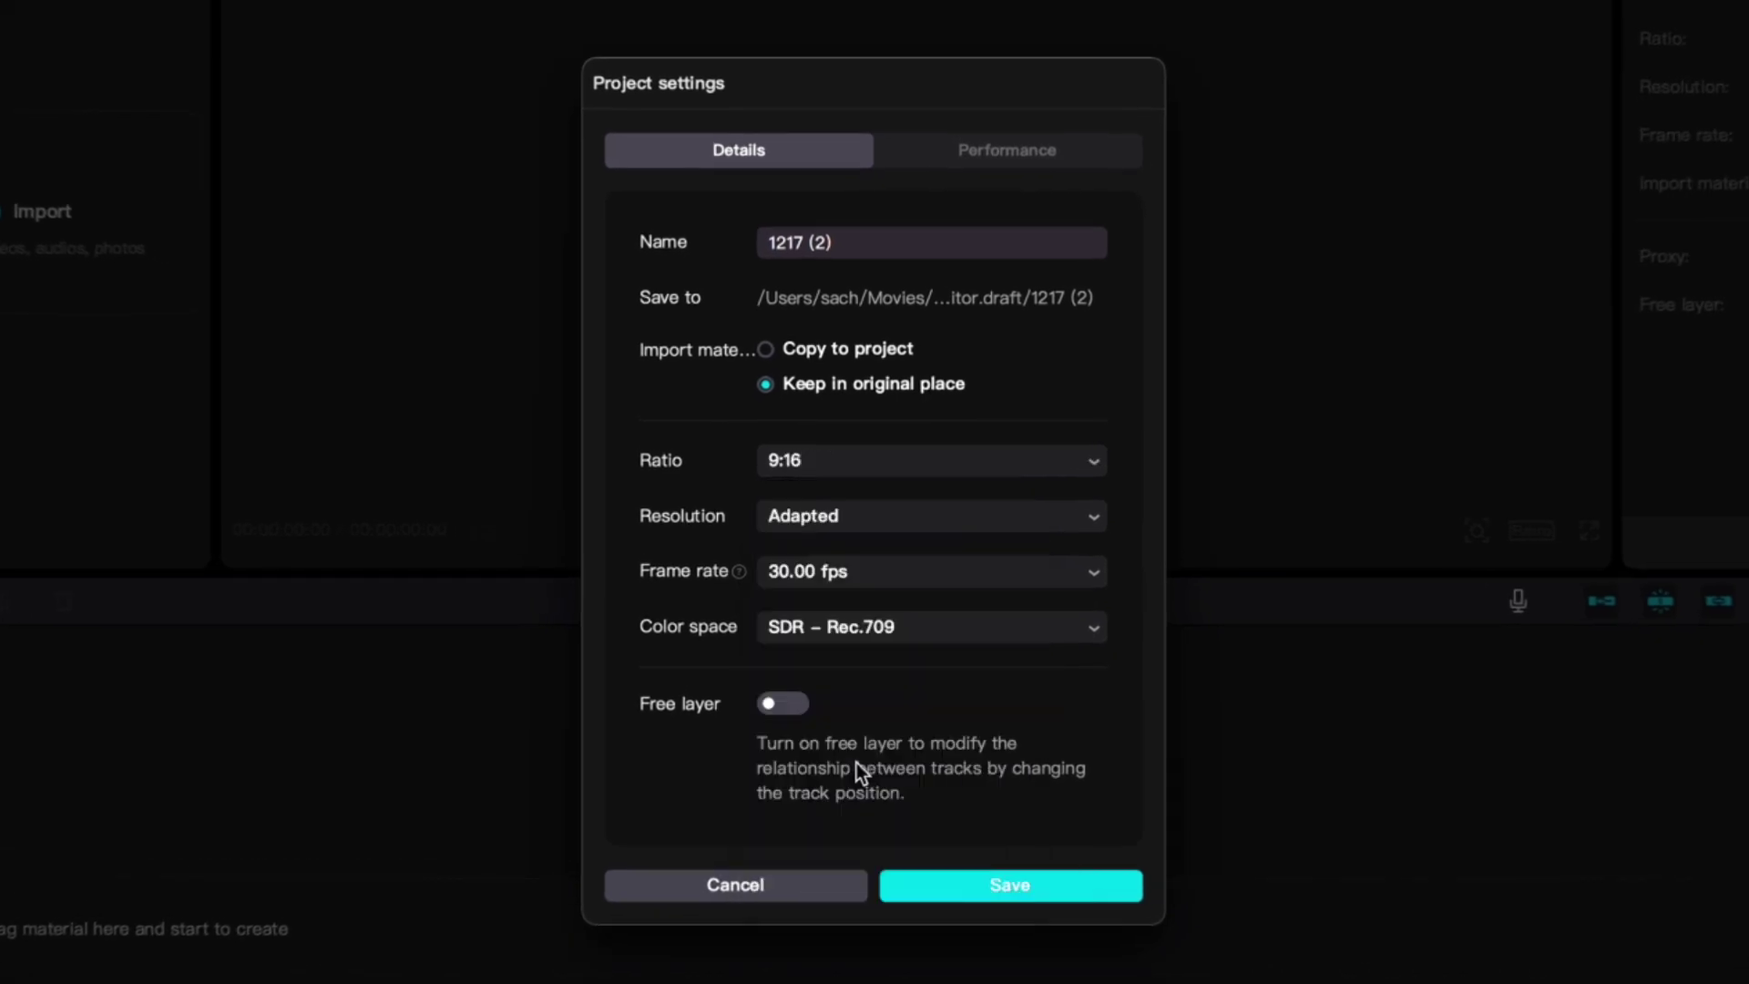
{"action": "left_click", "coordinate": [775, 710]}
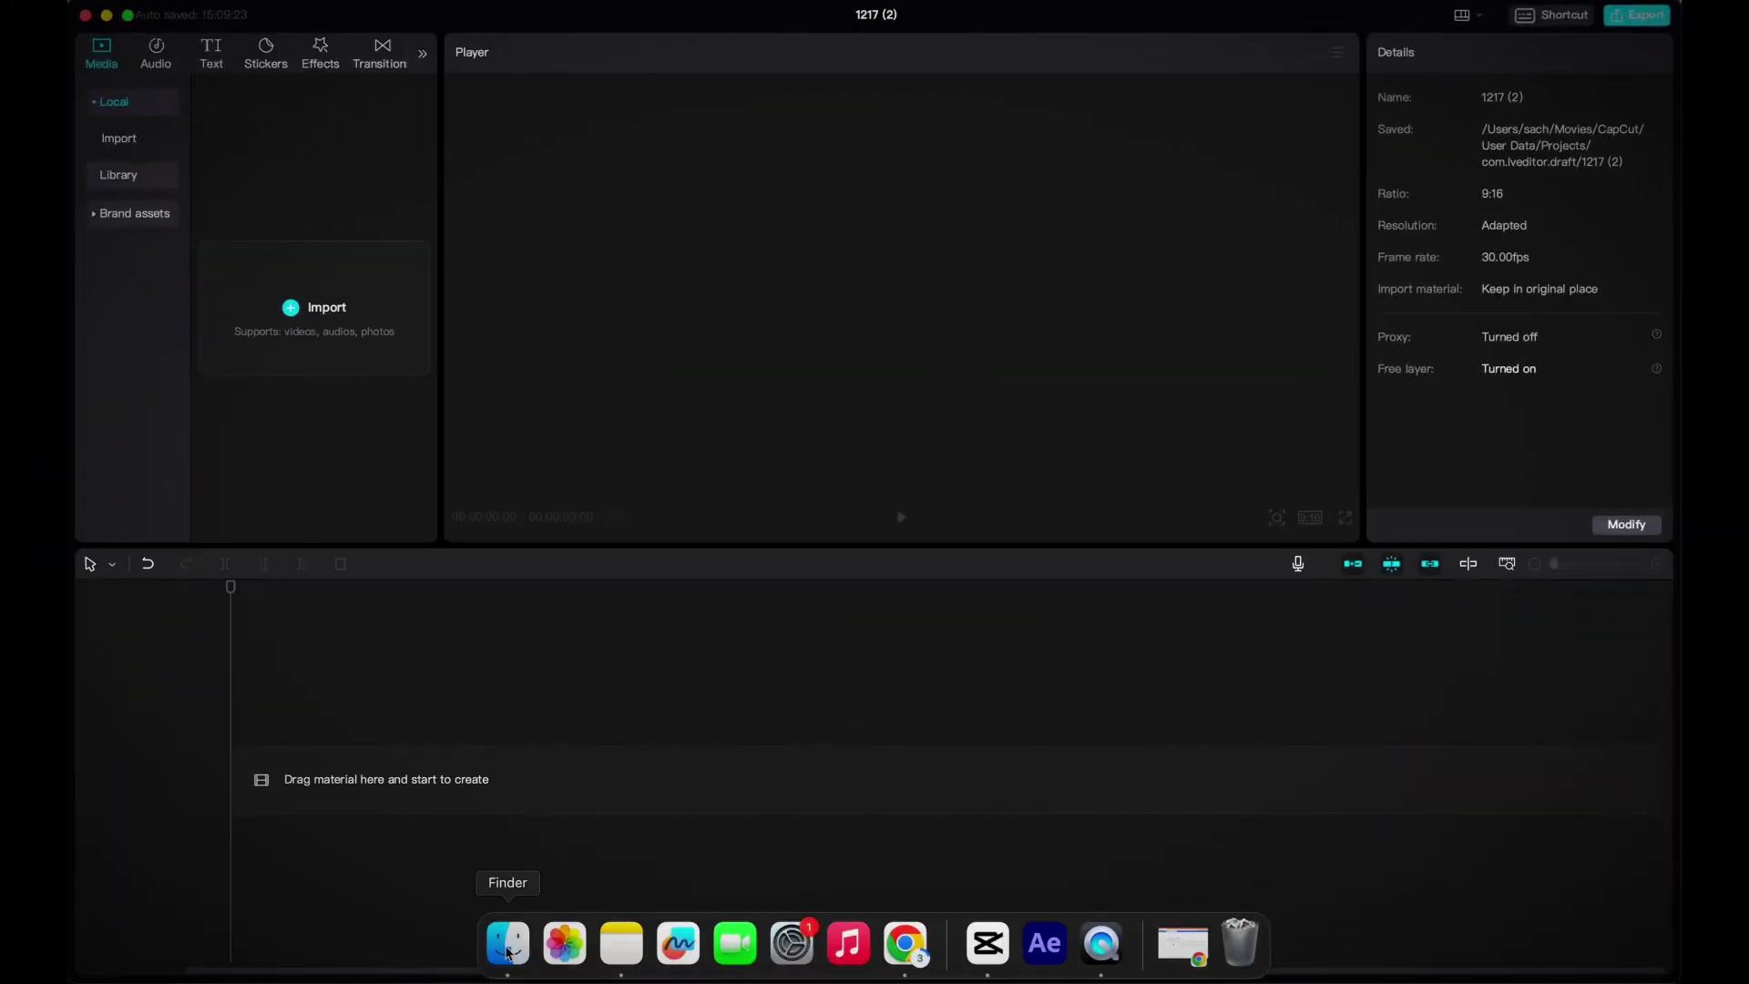
Place Kasper(4).mp4 on the timeline and lay the Dark Night effect over it.
{"action": "left_click", "coordinate": [507, 948]}
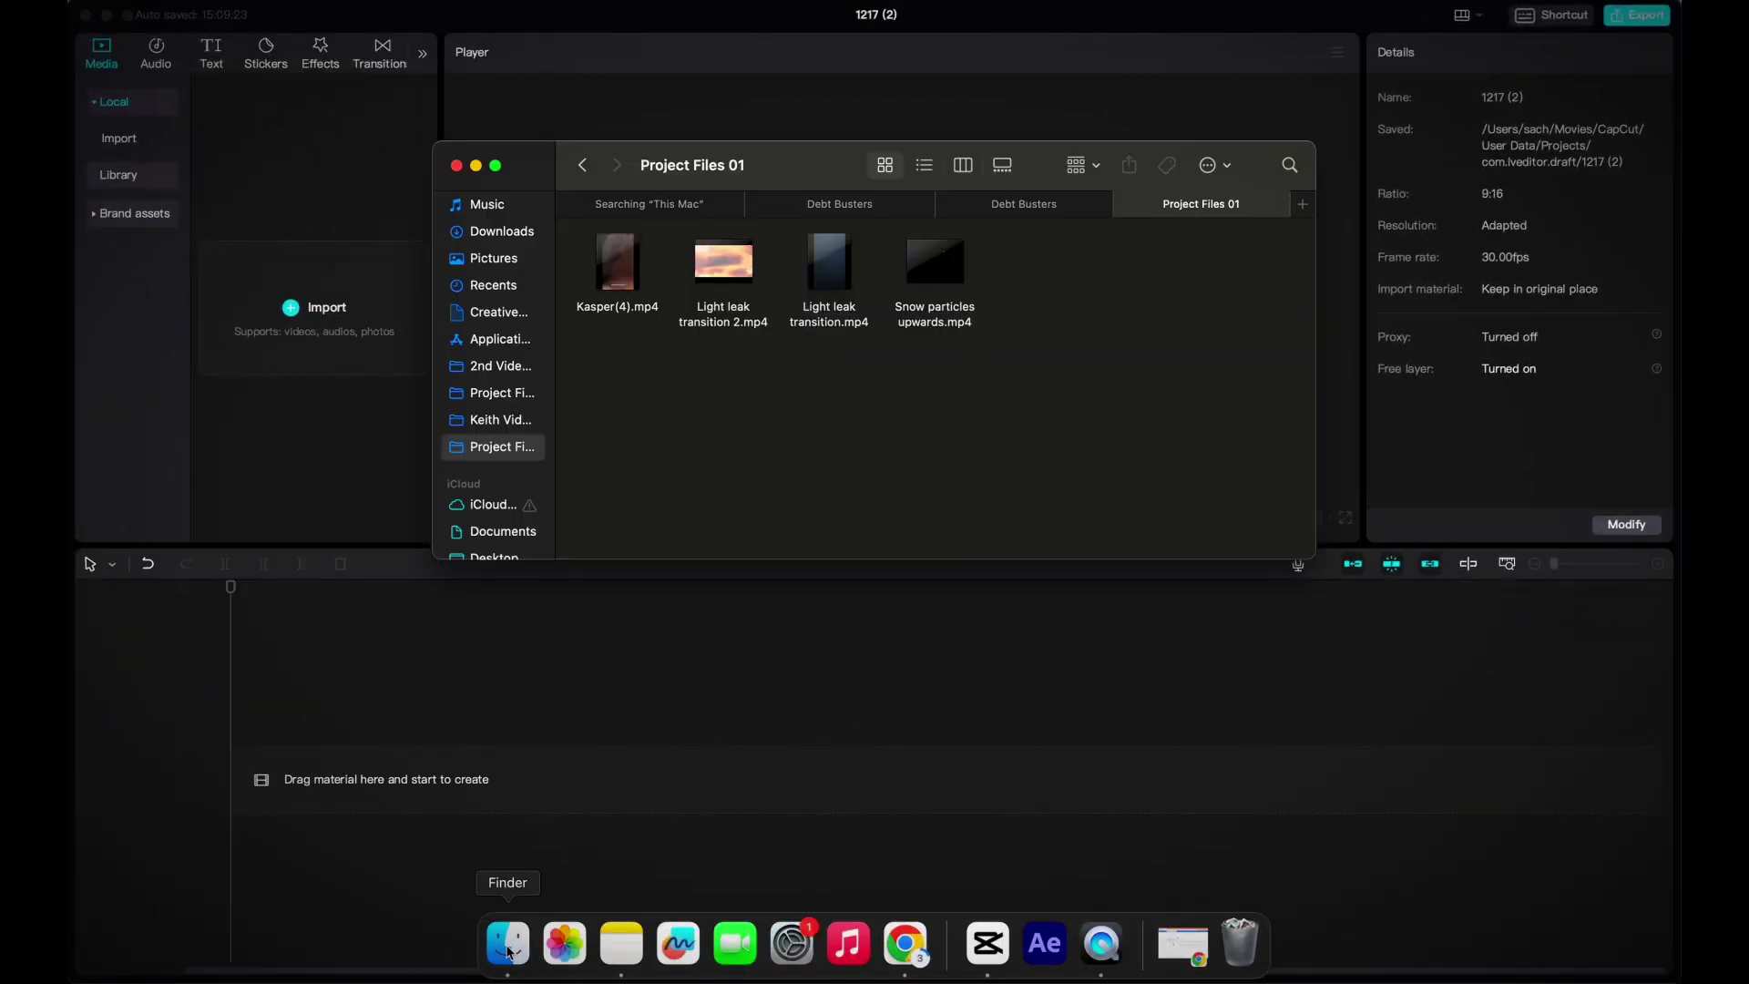
{"action": "left_click_drag", "start_coordinate": [618, 290], "coordinate": [327, 780]}
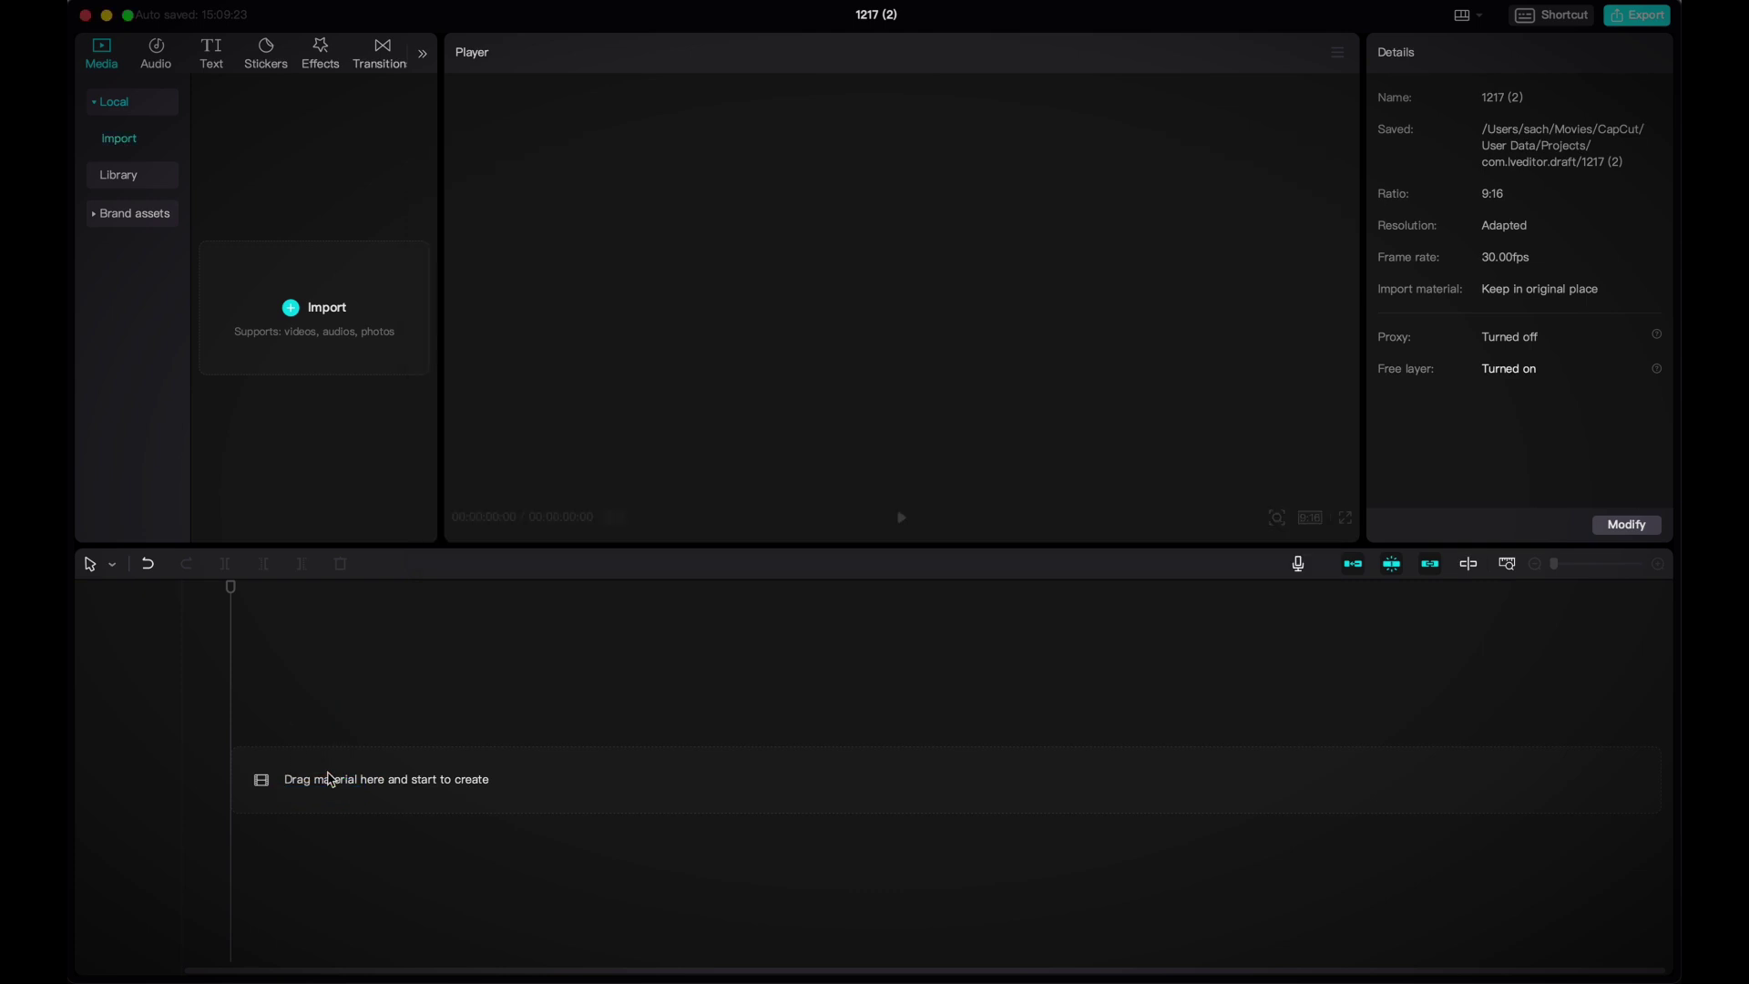
{"action": "left_click", "coordinate": [316, 58]}
{"action": "scroll", "coordinate": [415, 484], "scroll_direction": "down", "scroll_amount": 5}
{"action": "mouse_move", "coordinate": [251, 408]}
{"action": "left_click_drag", "start_coordinate": [256, 362], "coordinate": [697, 753]}
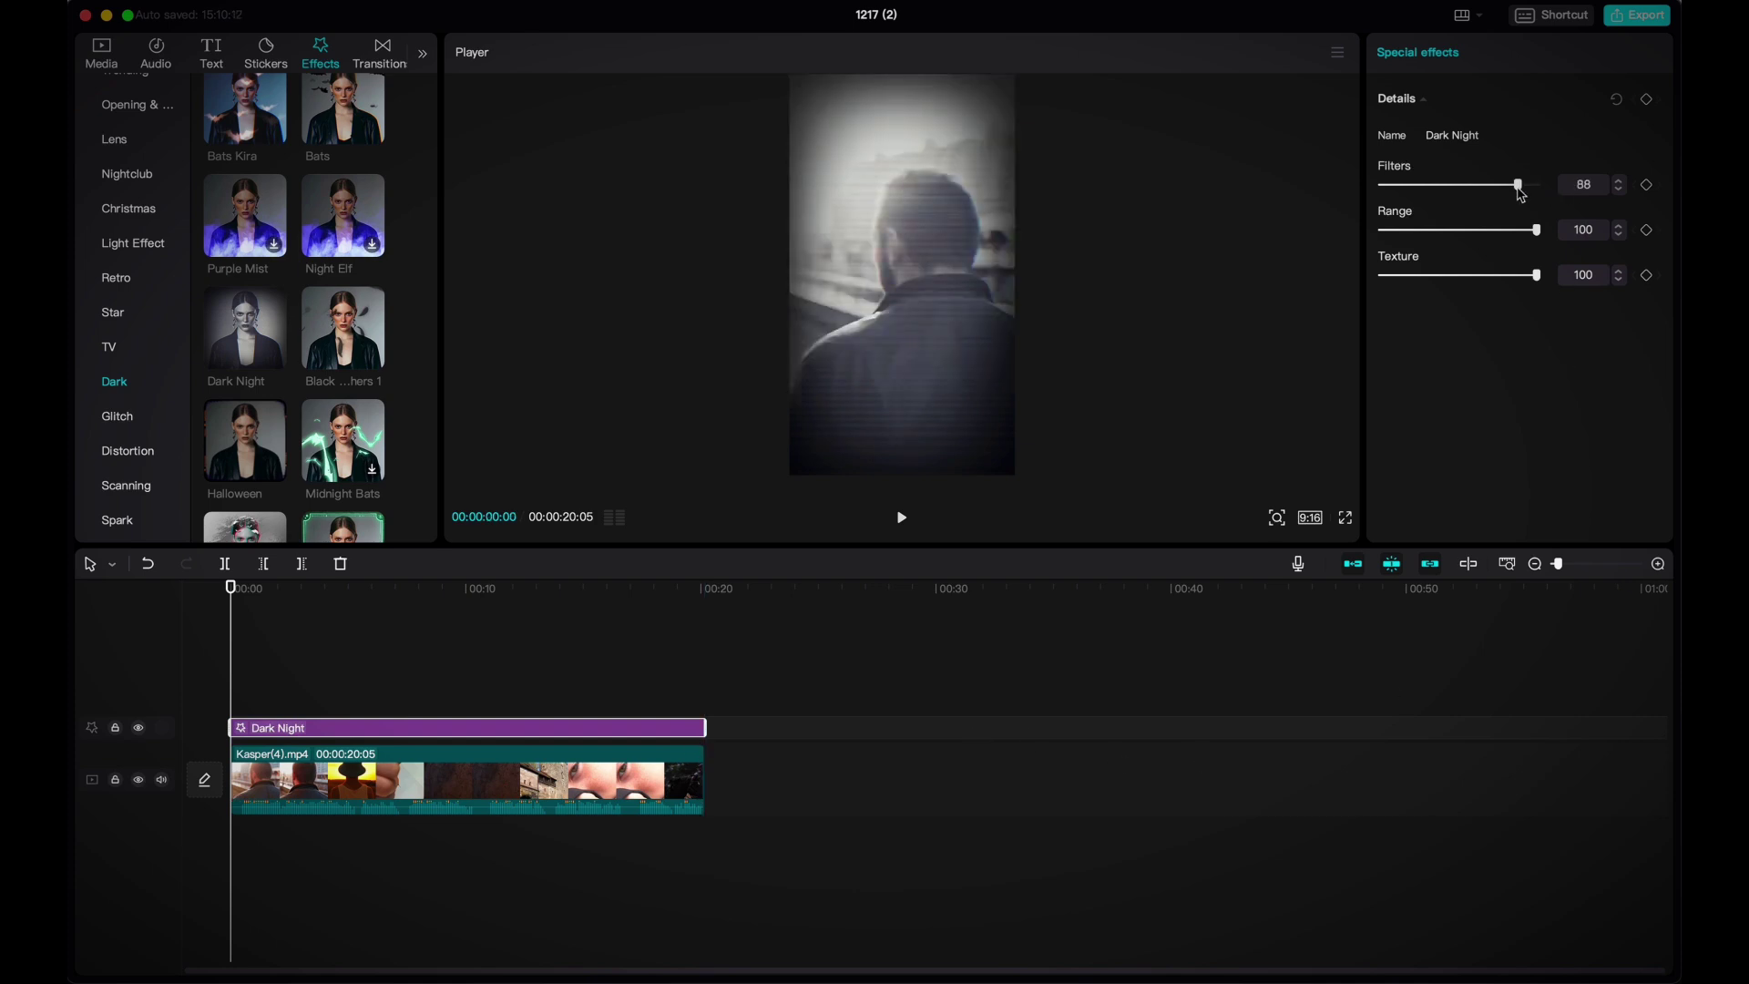
Lower Dark Night's range and texture, then add Black Noise at speed 3 across the clip.
{"action": "left_click_drag", "start_coordinate": [1537, 229], "coordinate": [1436, 230]}
{"action": "left_click_drag", "start_coordinate": [1536, 275], "coordinate": [1382, 275]}
{"action": "scroll", "coordinate": [398, 436], "scroll_direction": "down", "scroll_amount": 5}
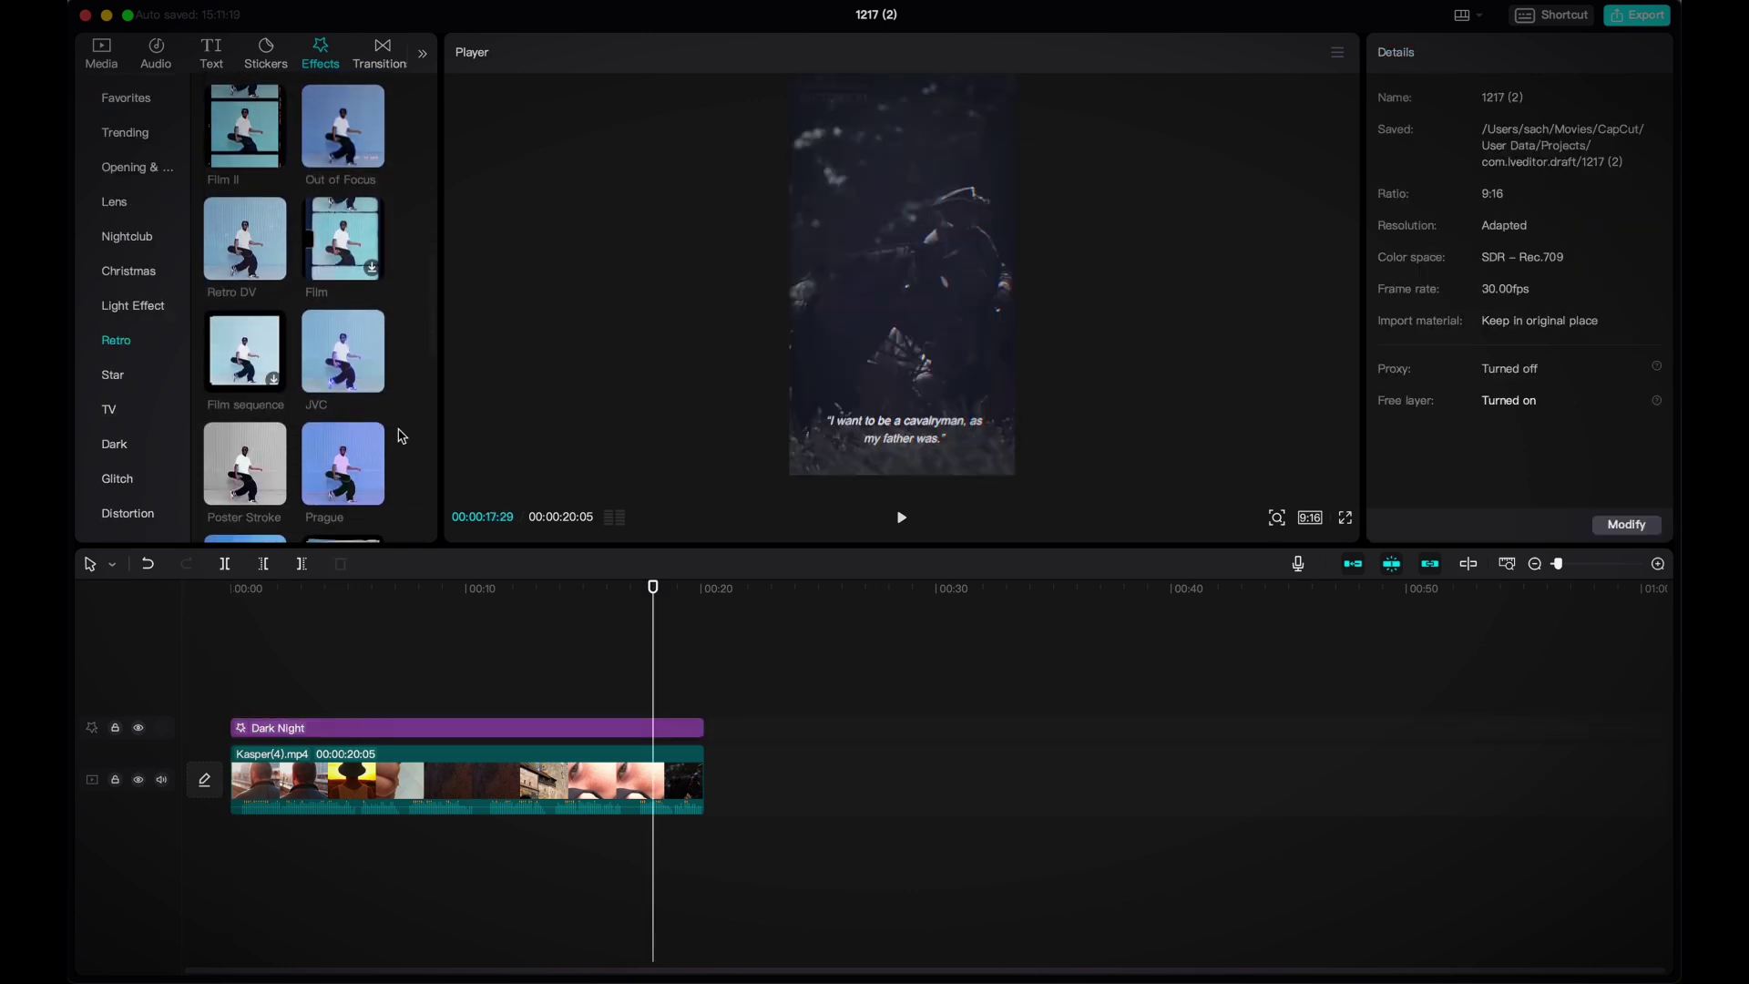
{"action": "scroll", "coordinate": [398, 436], "scroll_direction": "down", "scroll_amount": 10}
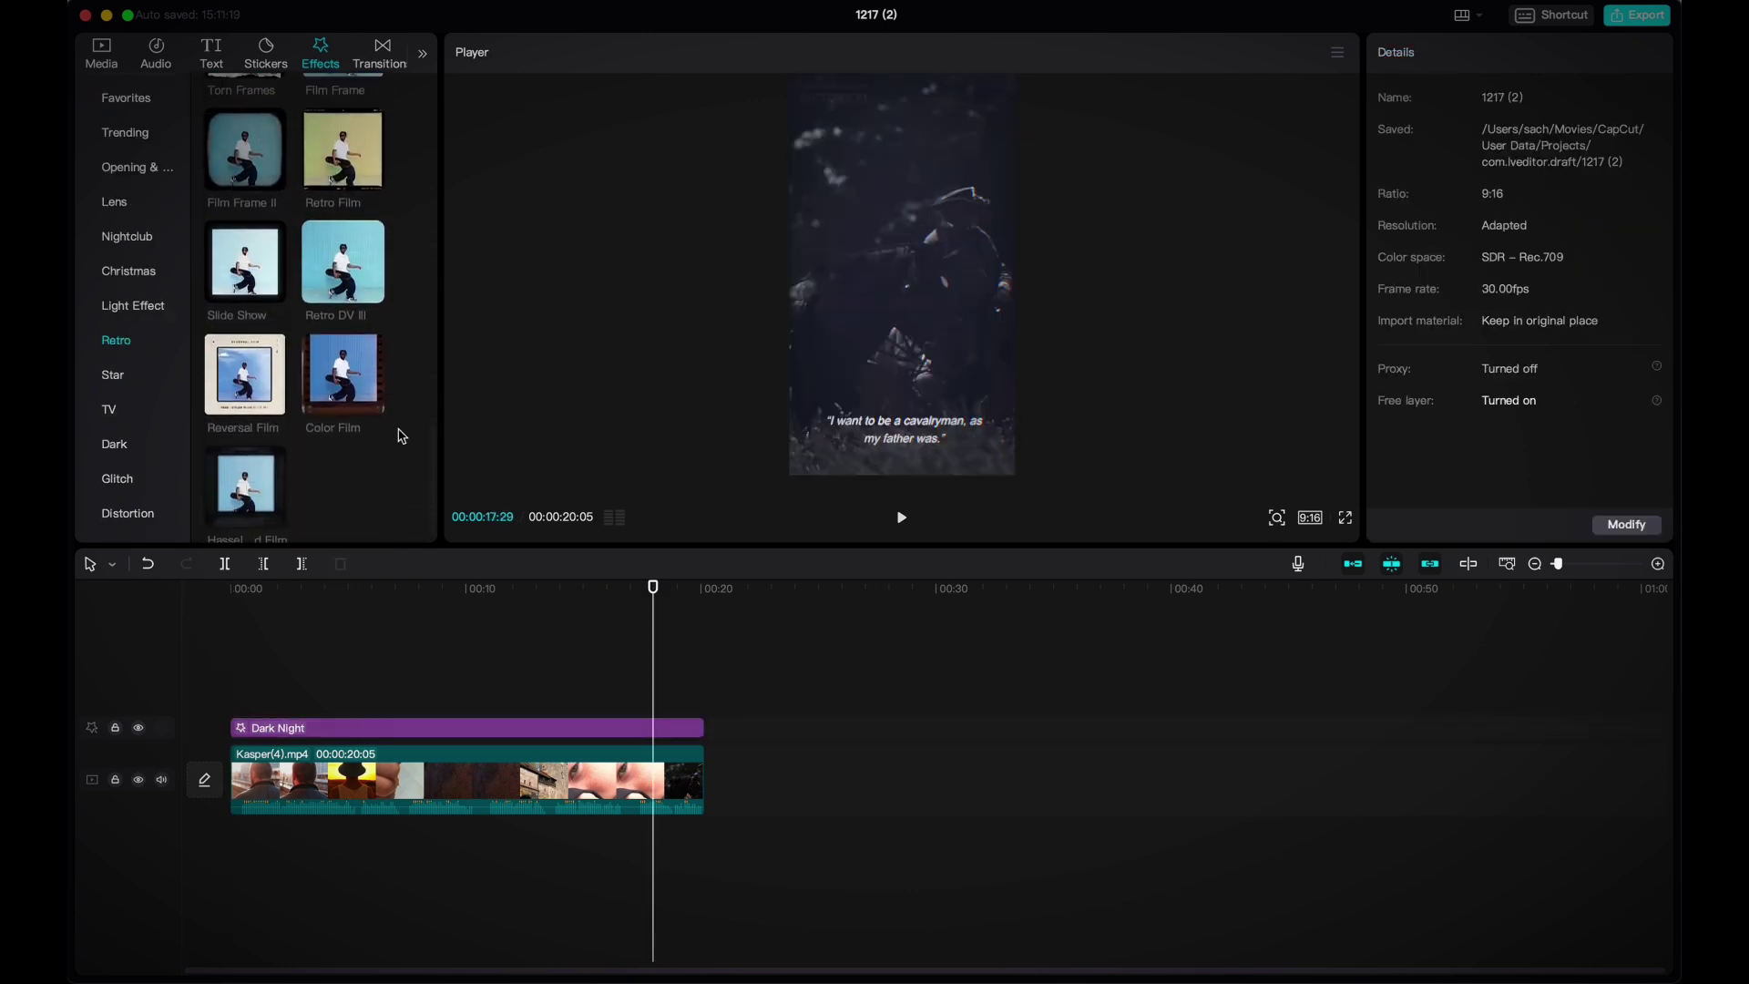
{"action": "scroll", "coordinate": [398, 435], "scroll_direction": "up", "scroll_amount": 2}
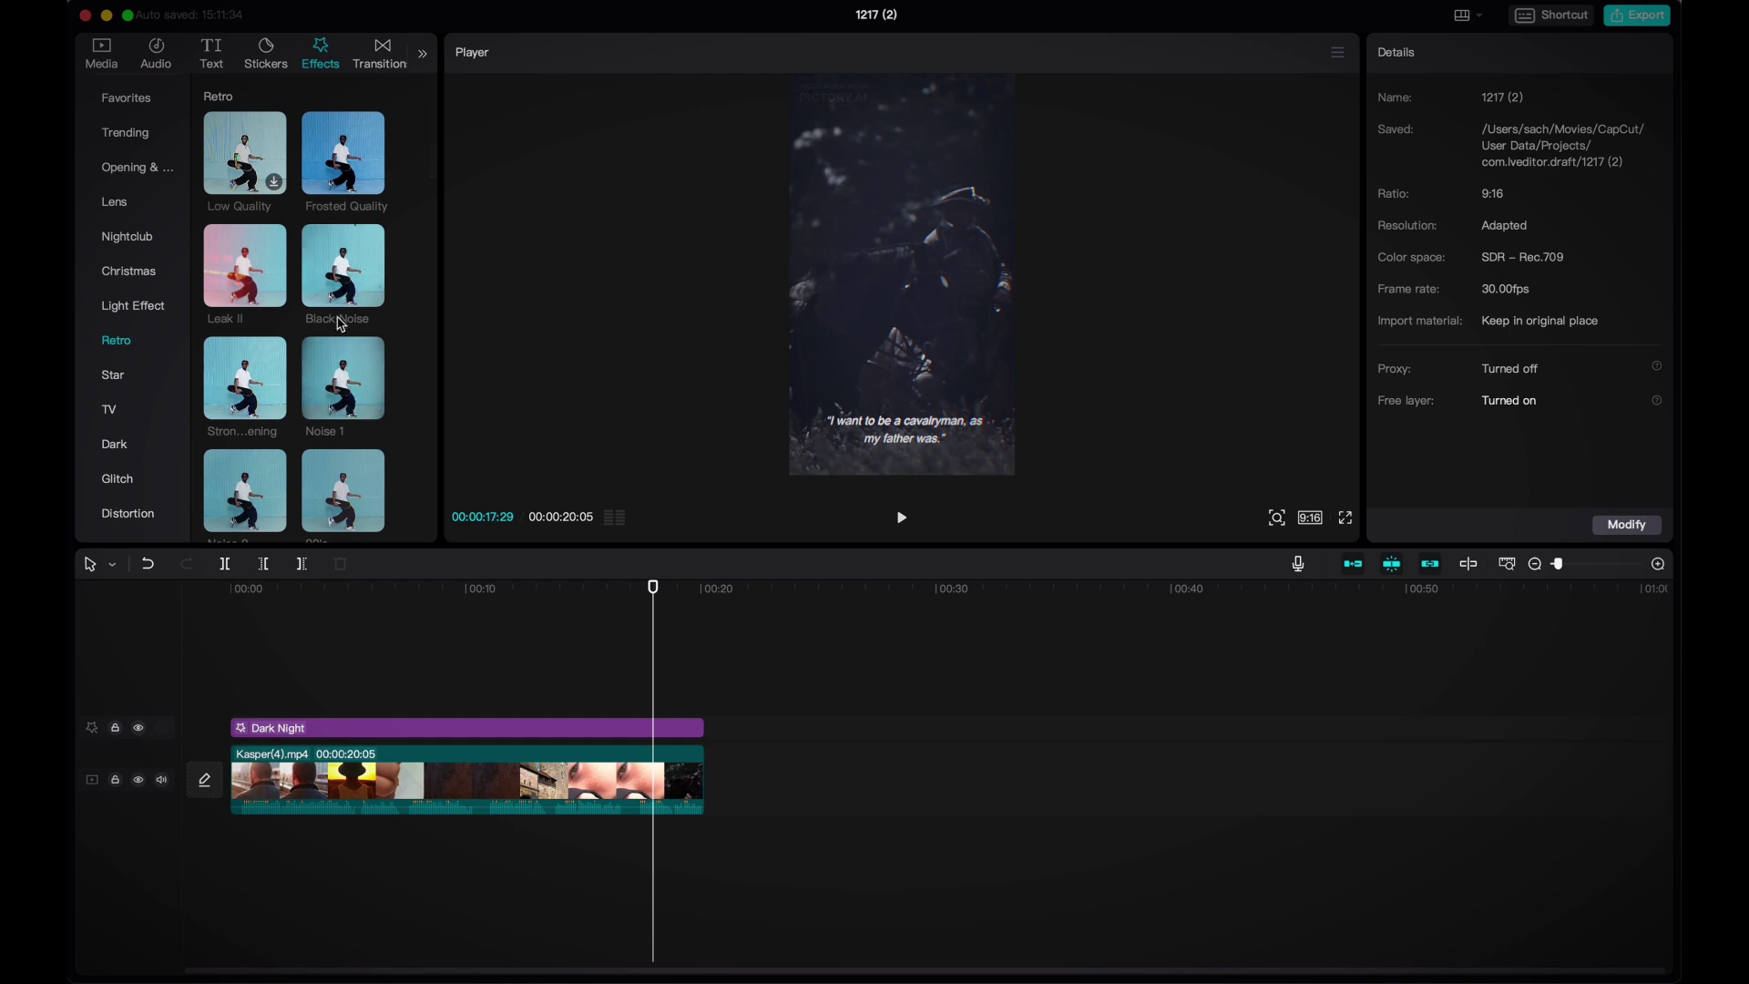
{"action": "left_click_drag", "start_coordinate": [323, 528], "coordinate": [700, 704]}
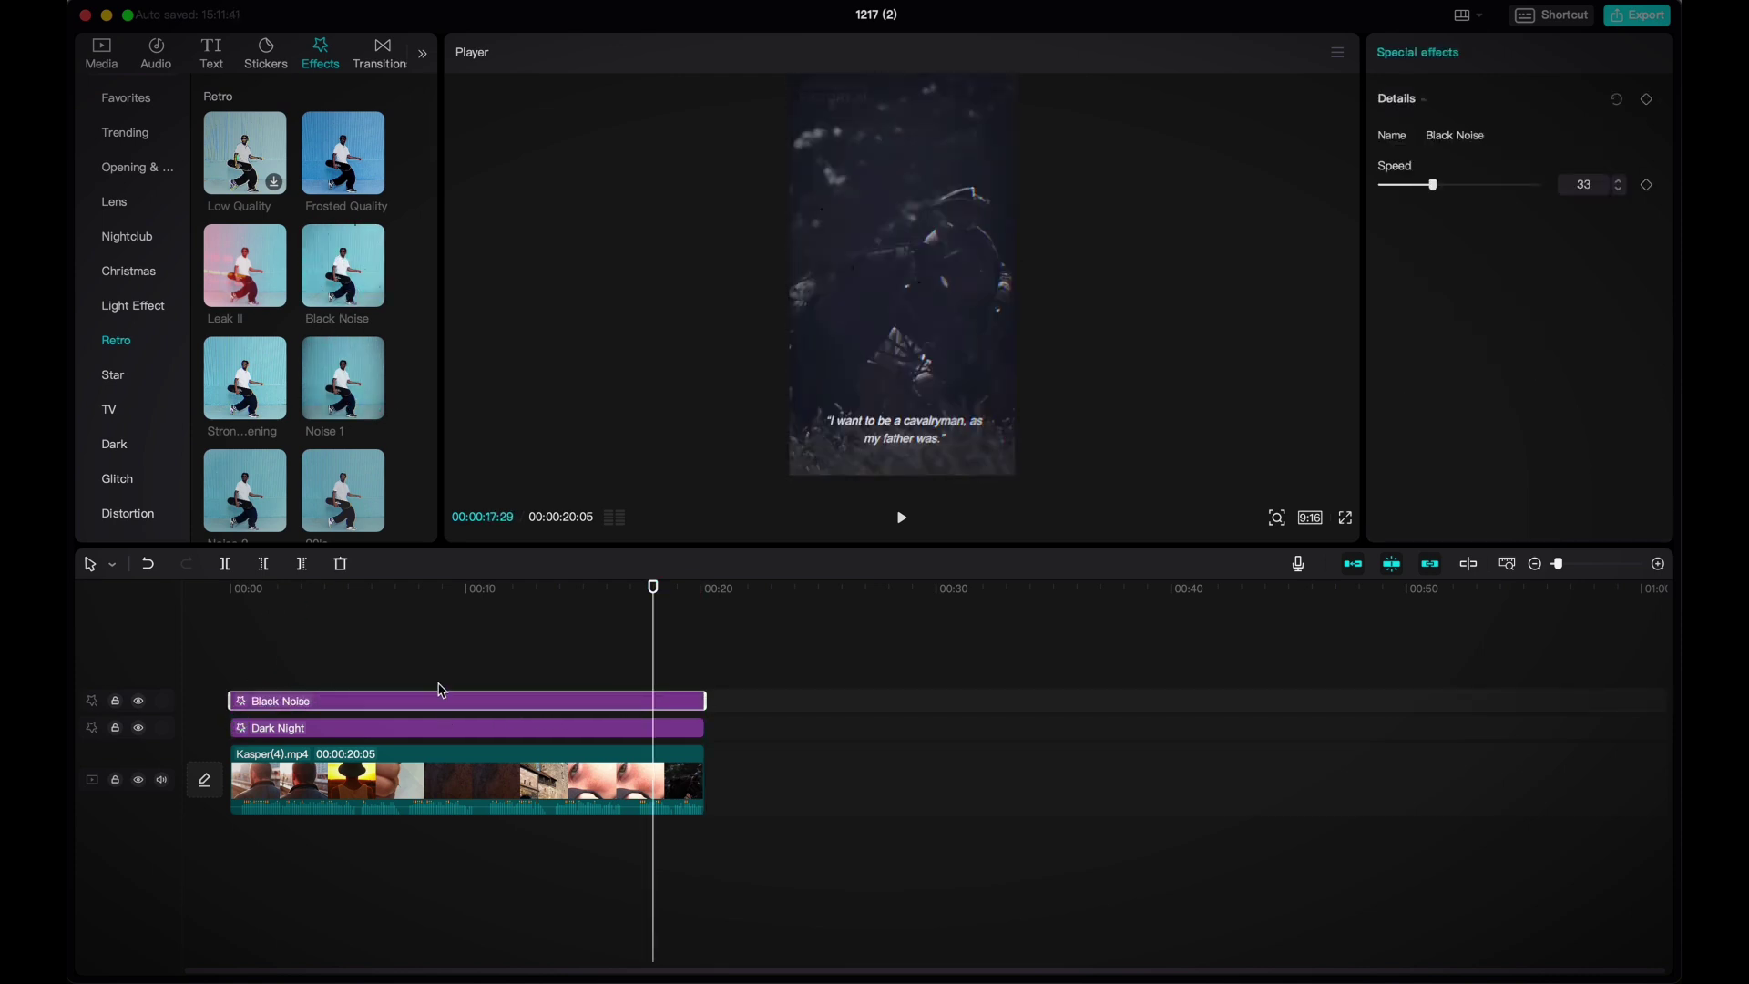
{"action": "left_click", "coordinate": [441, 692]}
{"action": "left_click", "coordinate": [446, 708]}
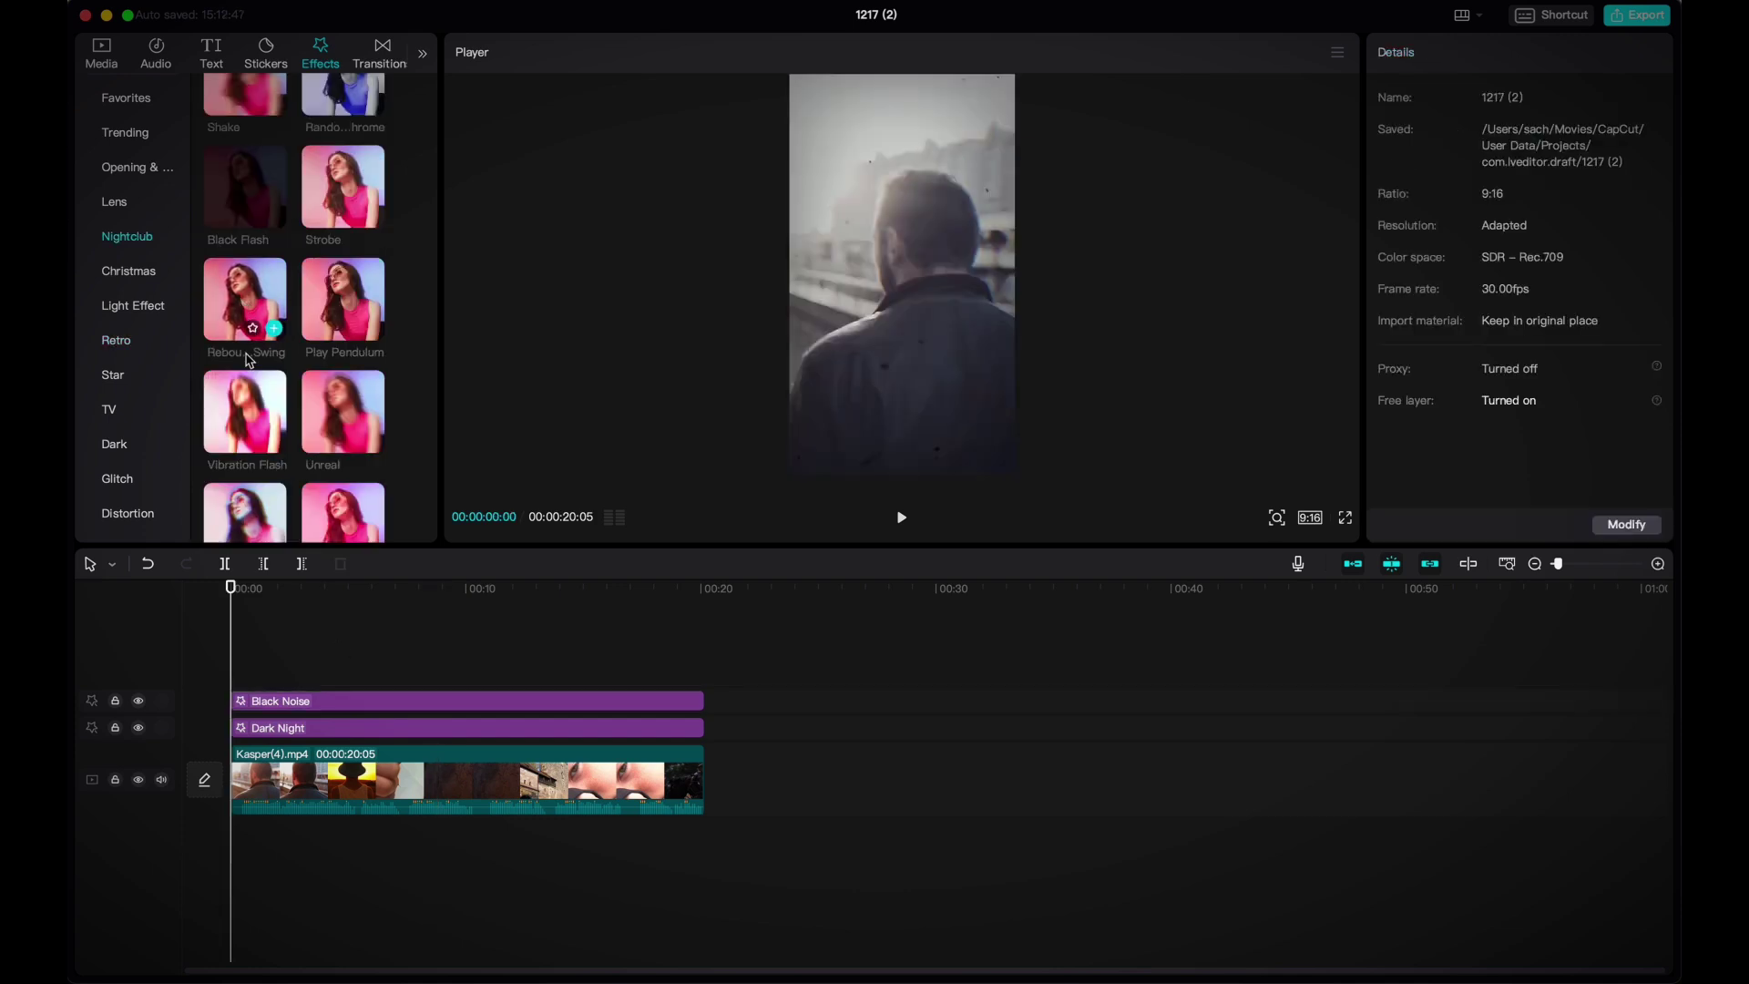
Add Rebound Swing over the clip and preview the stacked effects.
{"action": "left_click_drag", "start_coordinate": [249, 360], "coordinate": [248, 676]}
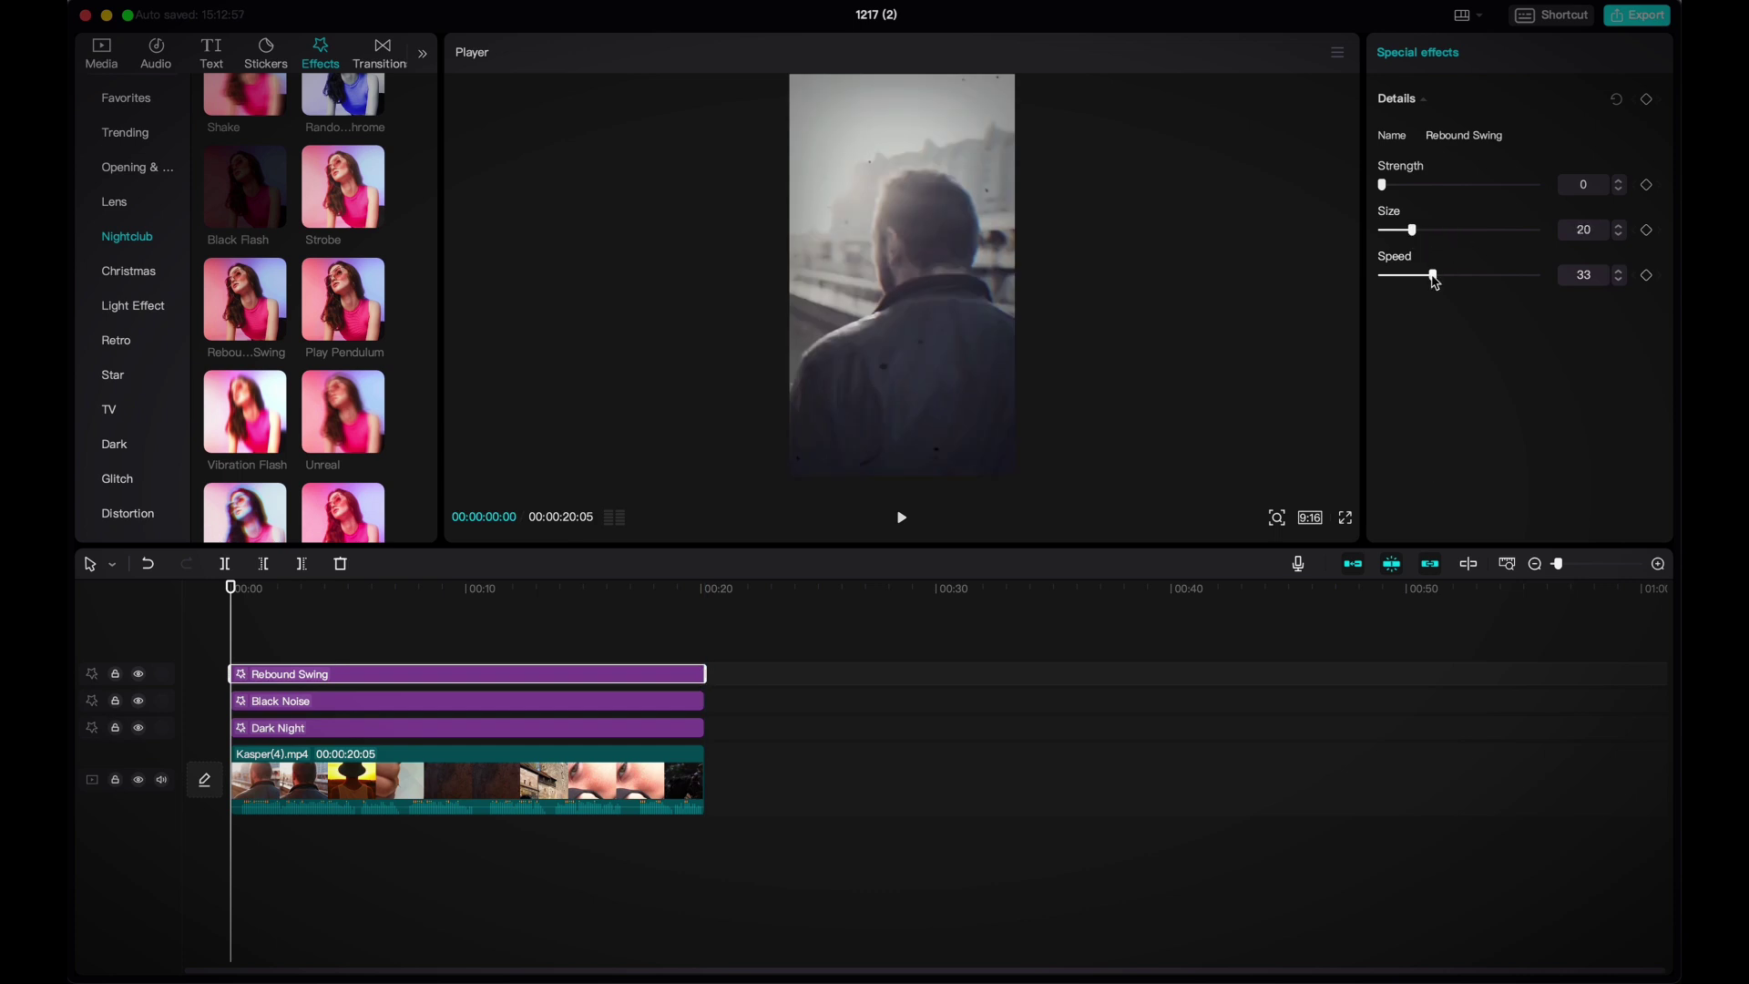
{"action": "left_click", "coordinate": [379, 606]}
{"action": "key", "text": "space"}
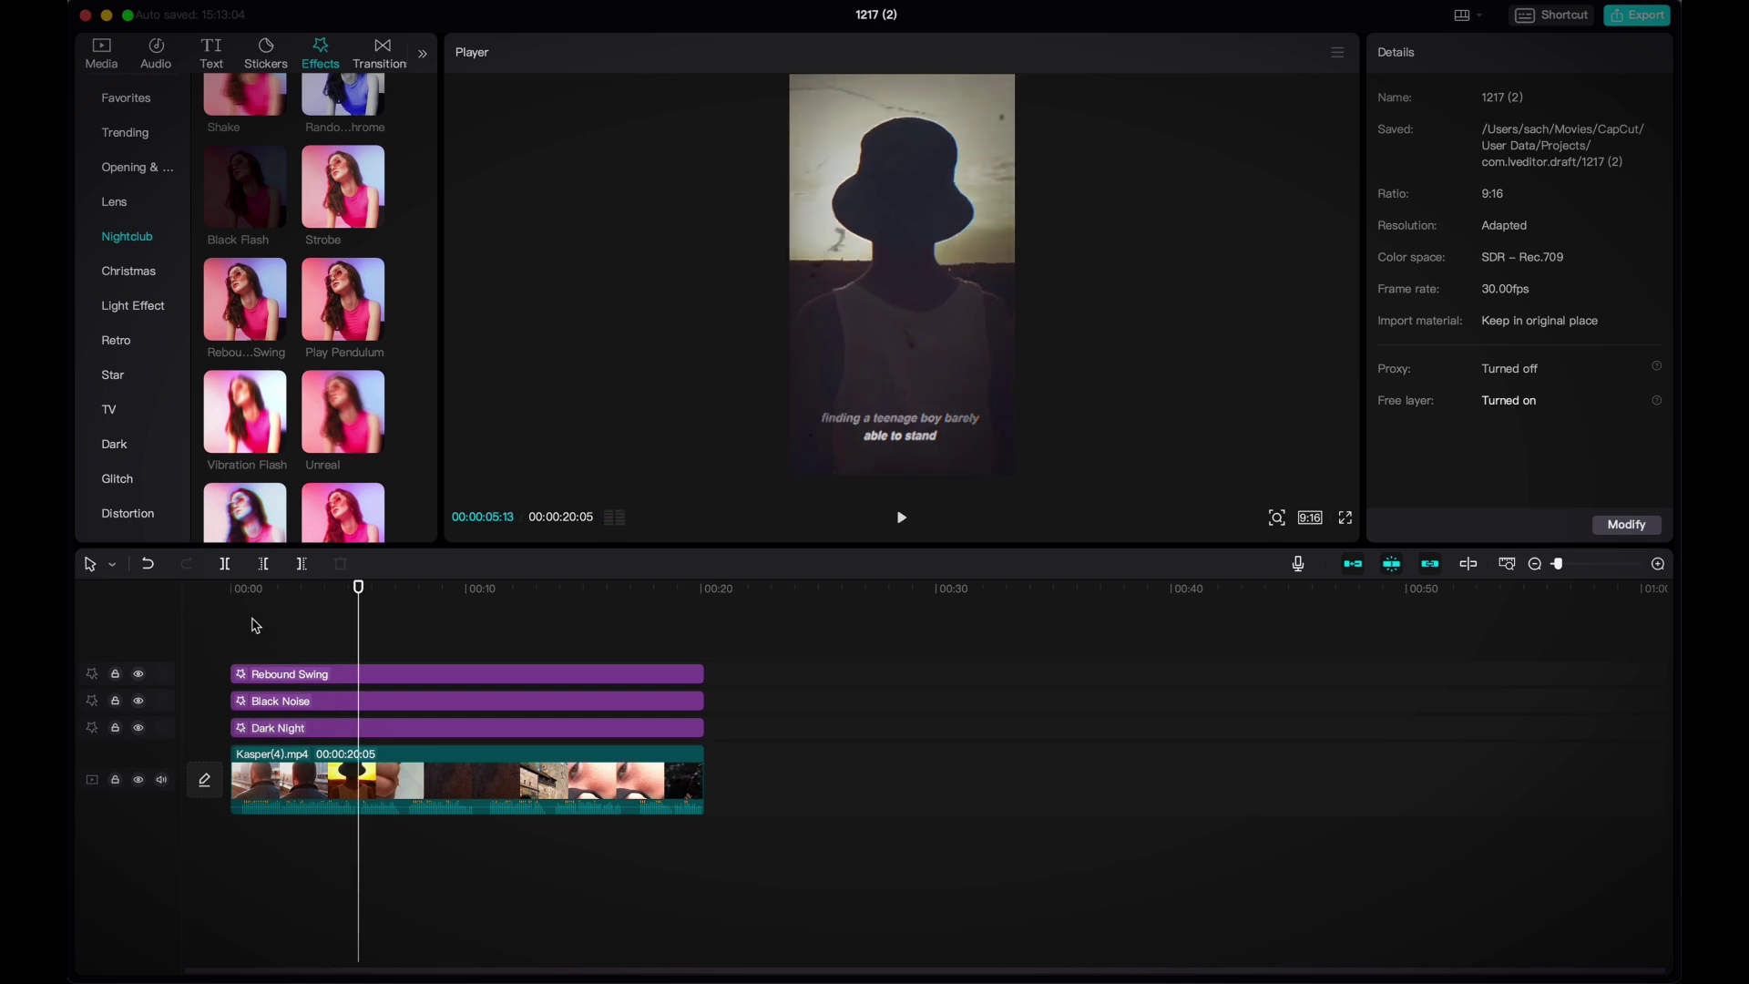
{"action": "left_click", "coordinate": [202, 625]}
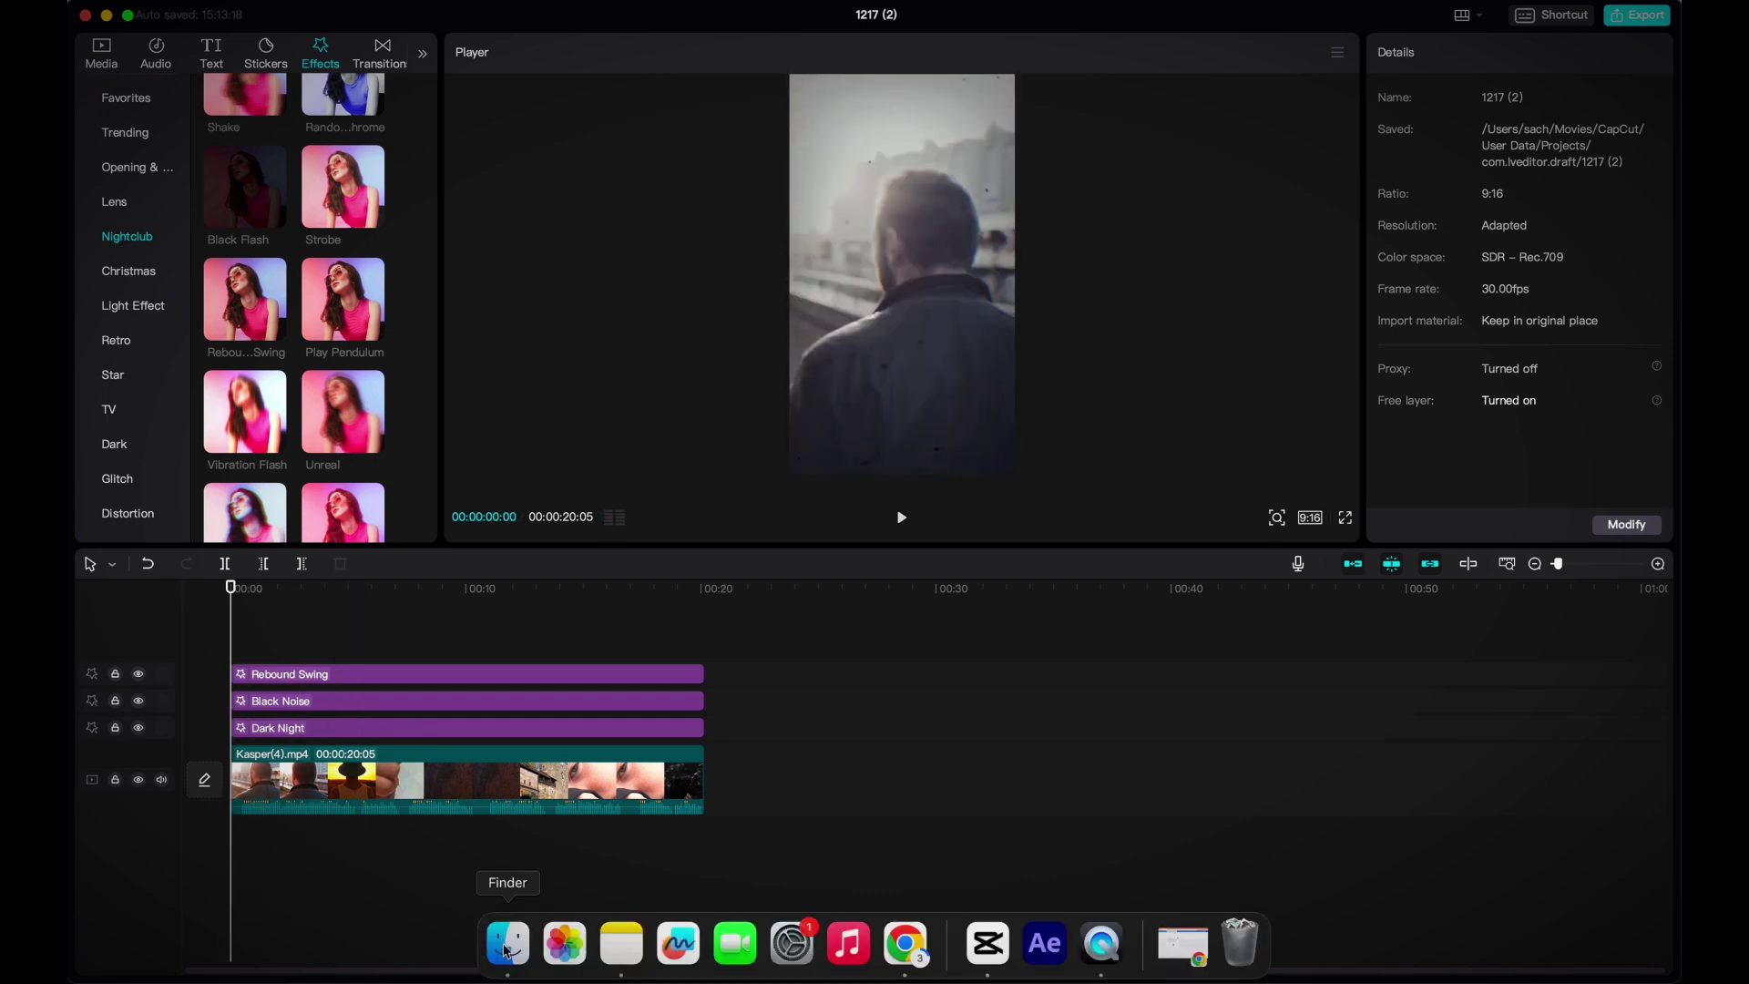
{"action": "left_click", "coordinate": [500, 939]}
Overlay Snow particles upwards.mp4 trimmed to the video, scaled to 316% and blended as Screen.
{"action": "left_click_drag", "start_coordinate": [934, 264], "coordinate": [306, 651]}
{"action": "left_click_drag", "start_coordinate": [931, 659], "coordinate": [707, 665]}
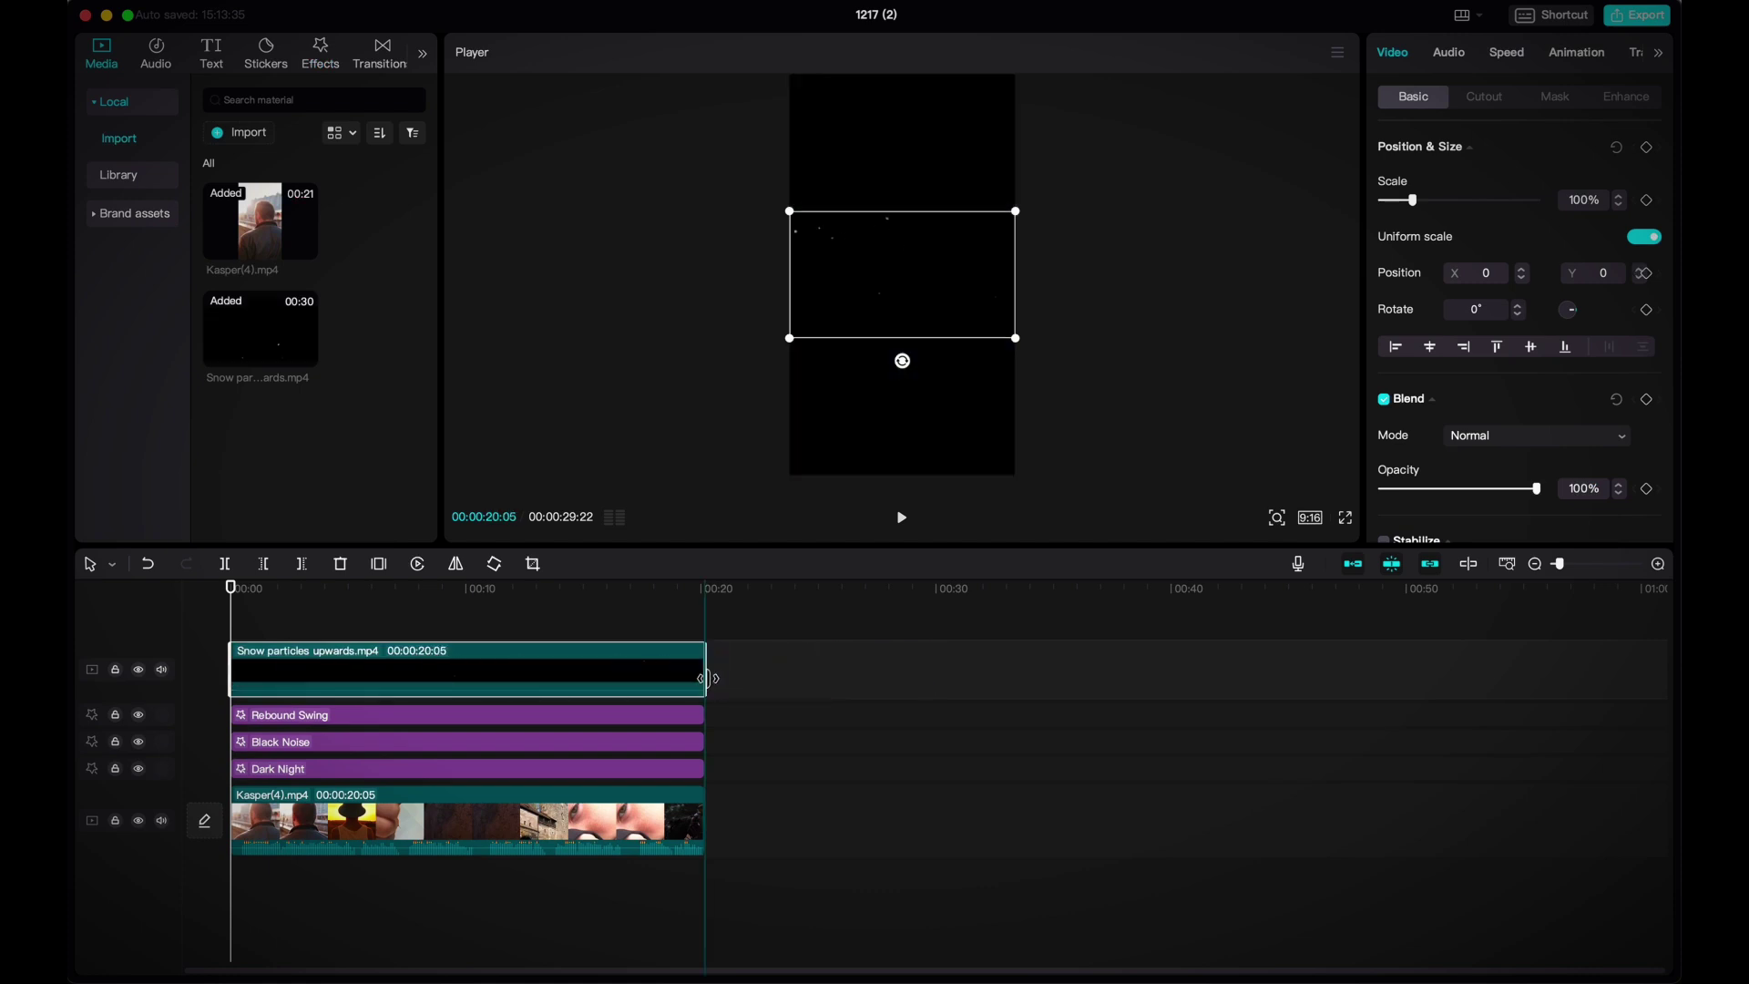
{"action": "left_click_drag", "start_coordinate": [790, 211], "coordinate": [538, 79]}
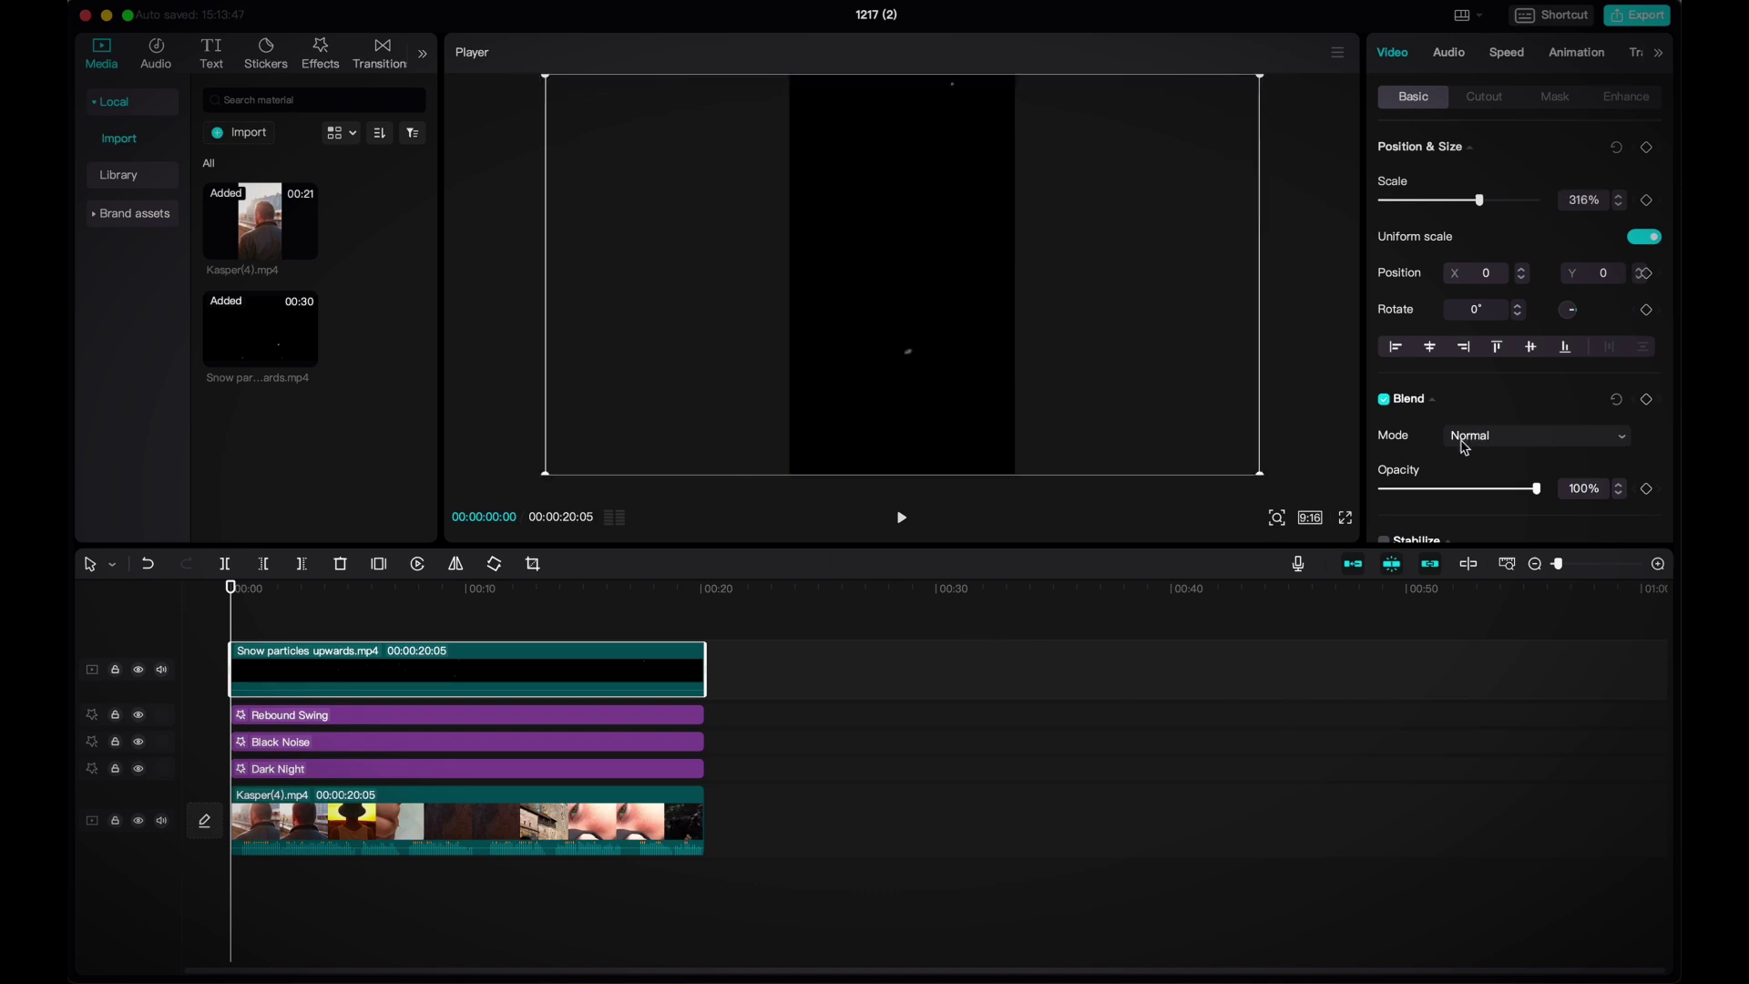
{"action": "left_click", "coordinate": [1526, 446]}
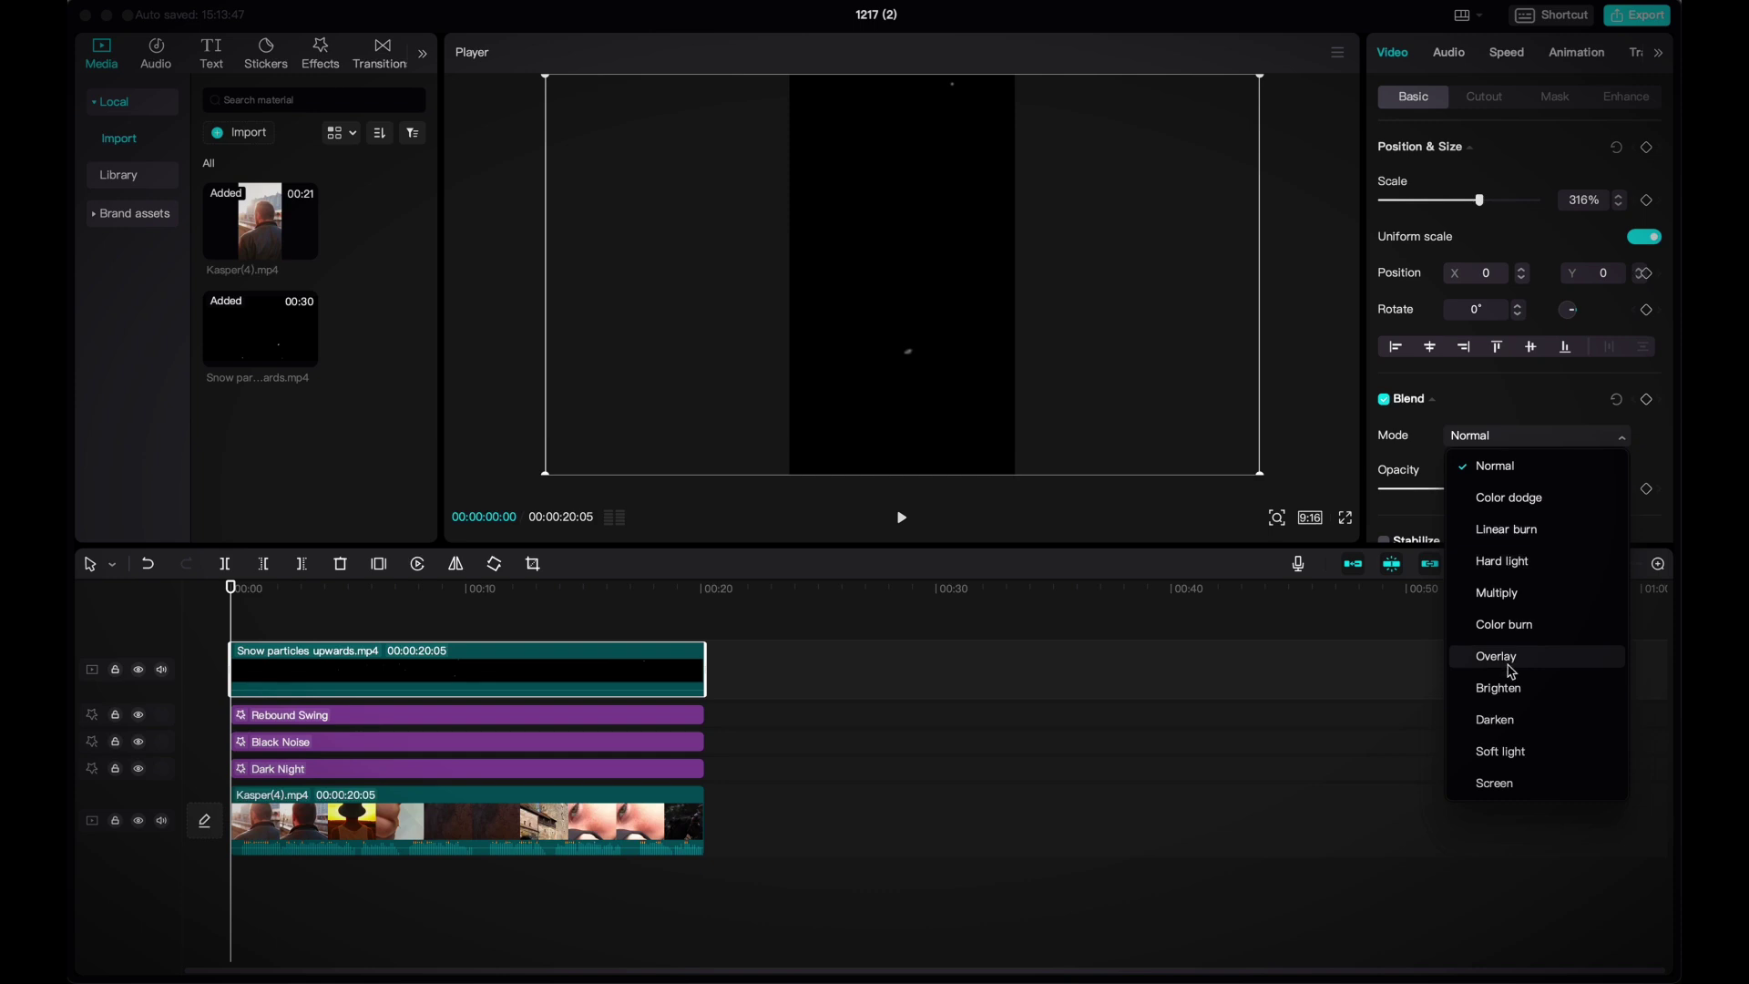
{"action": "left_click", "coordinate": [1512, 785]}
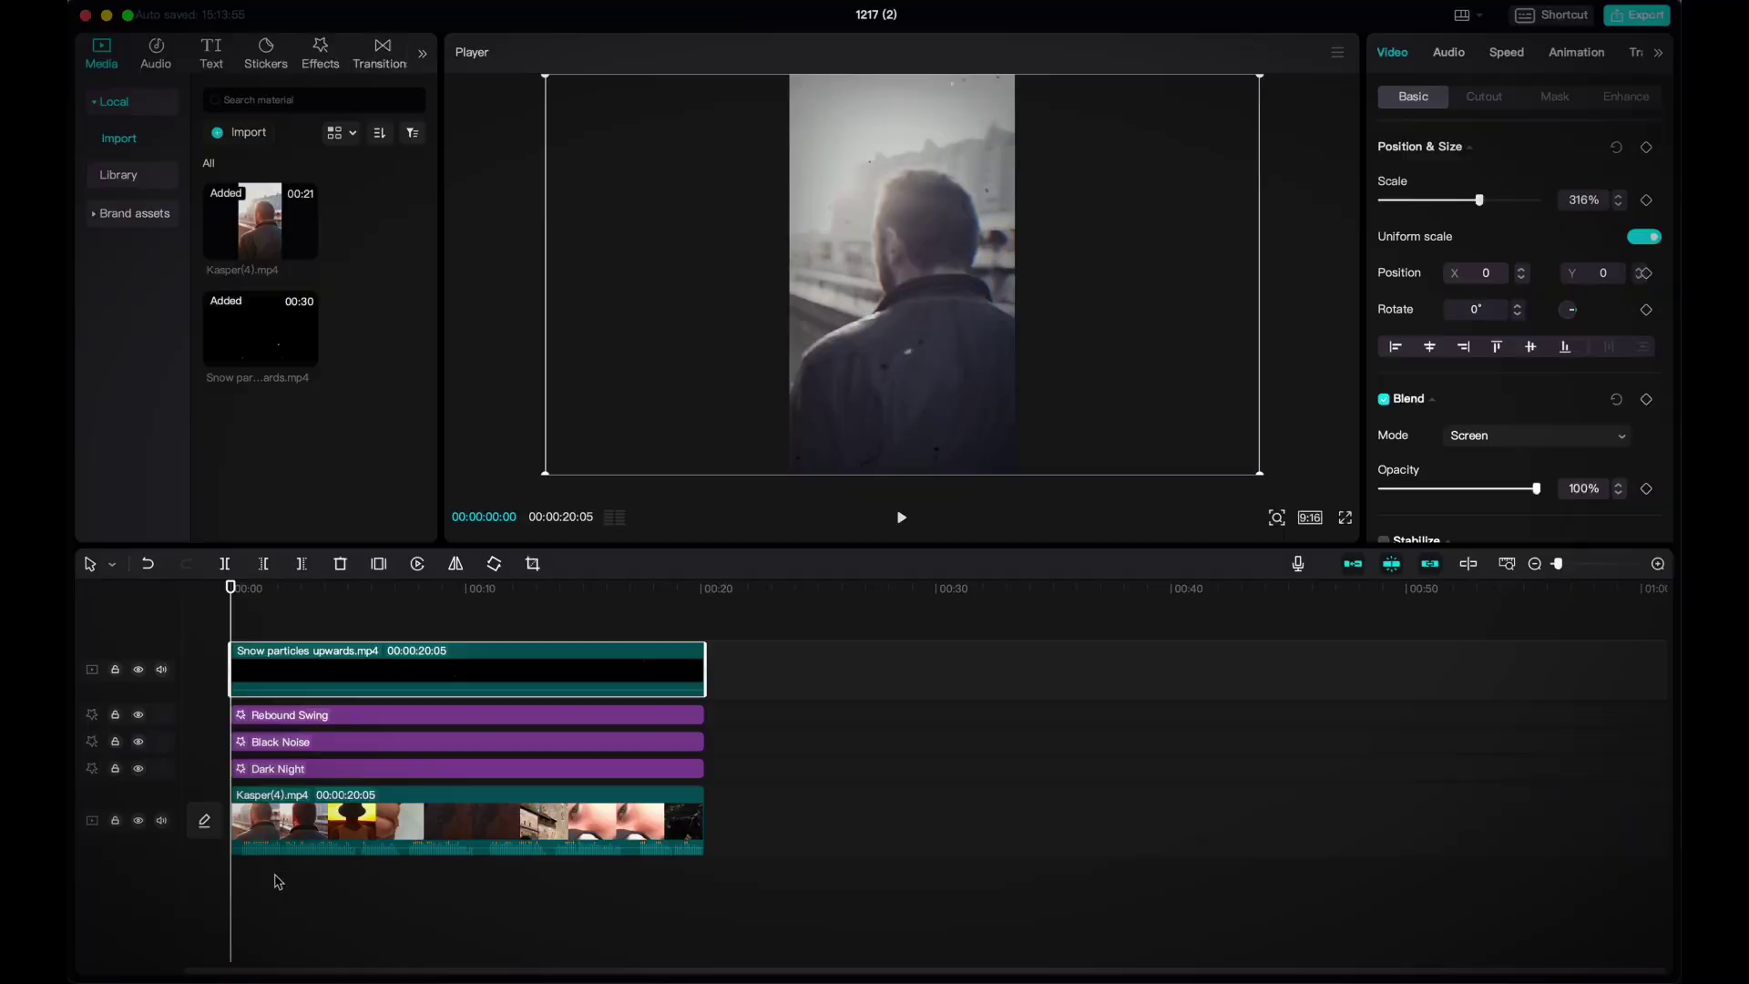
{"action": "left_click_drag", "start_coordinate": [230, 608], "coordinate": [262, 609]}
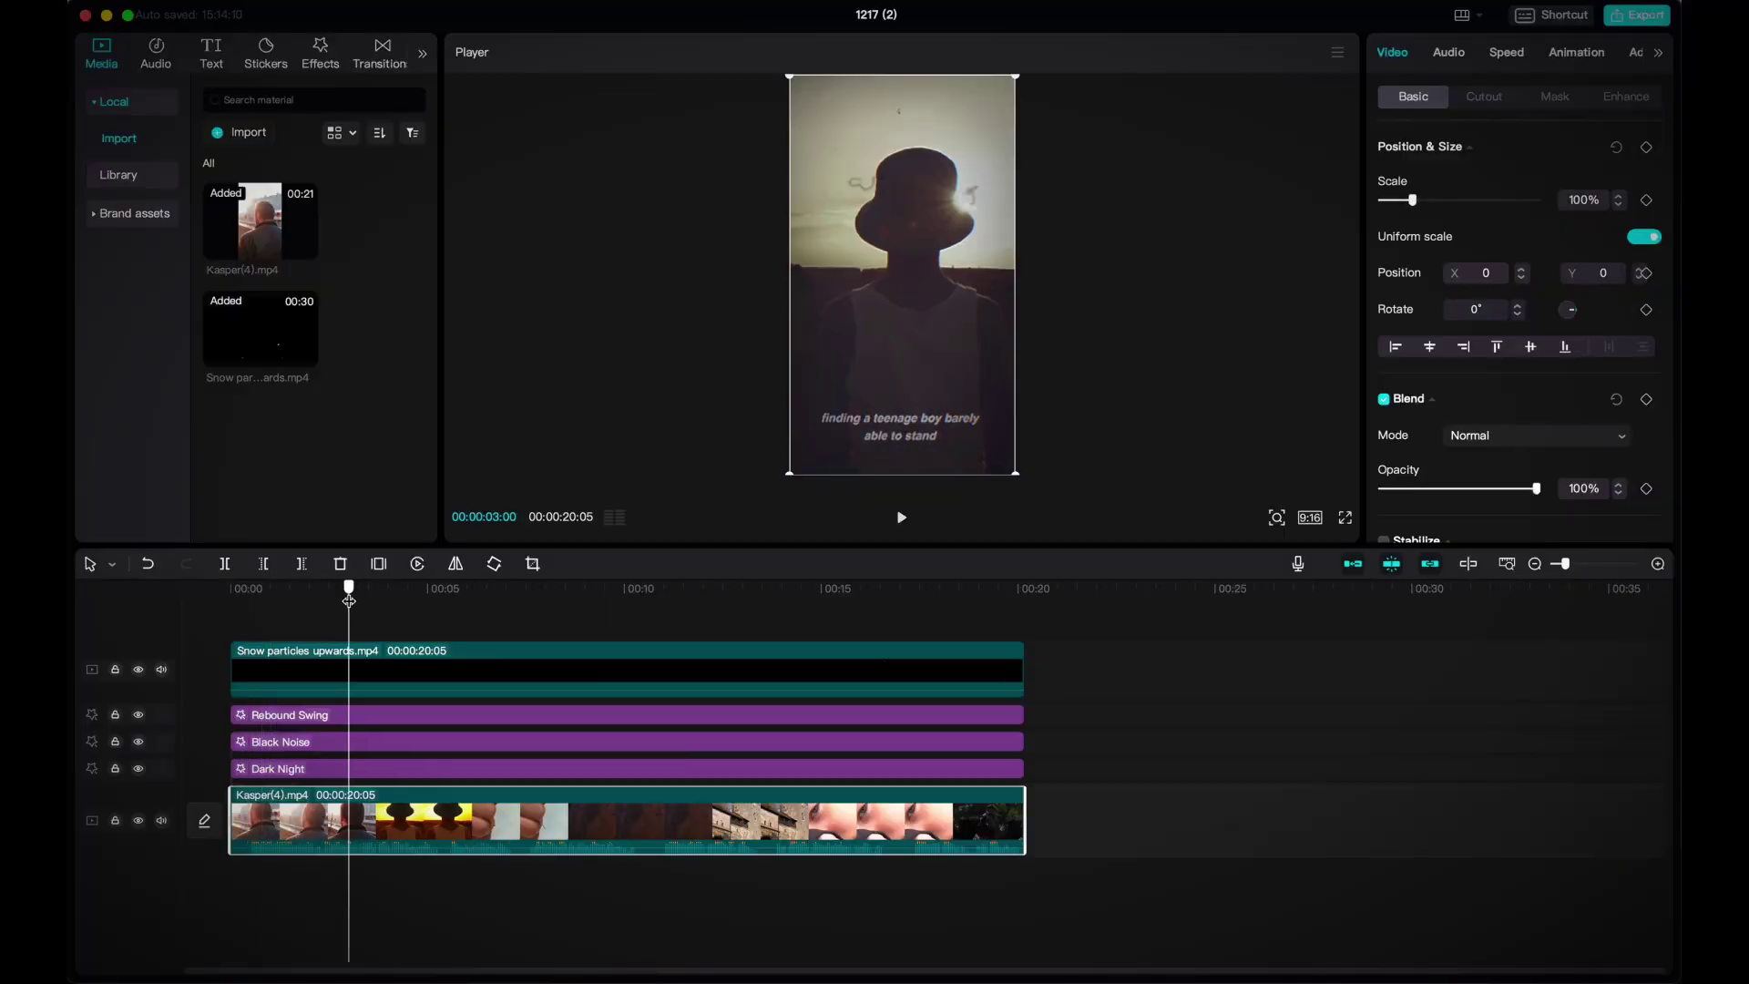
{"action": "left_click_drag", "start_coordinate": [349, 598], "coordinate": [347, 598]}
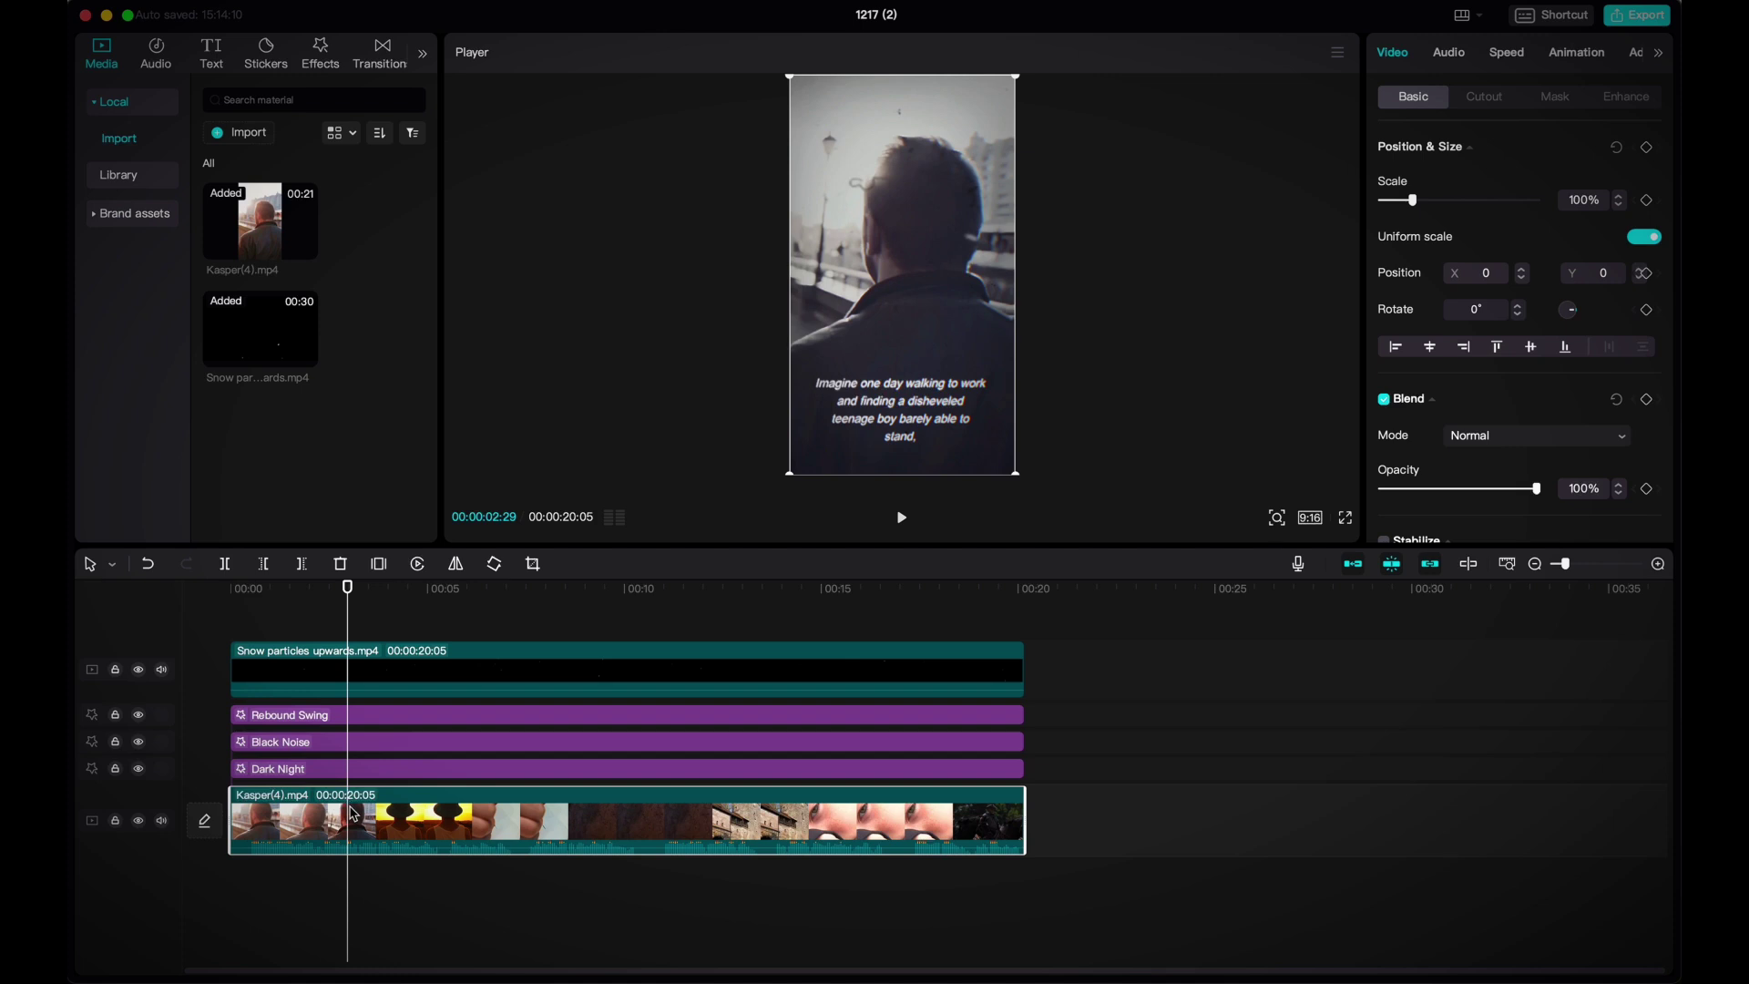
Switch to the Split tool and cut the Kasper(4).mp4 clip at each of its scene changes.
{"action": "left_click", "coordinate": [110, 565]}
{"action": "left_click", "coordinate": [123, 622]}
{"action": "left_click_drag", "start_coordinate": [348, 588], "coordinate": [452, 603]}
{"action": "left_click", "coordinate": [453, 820]}
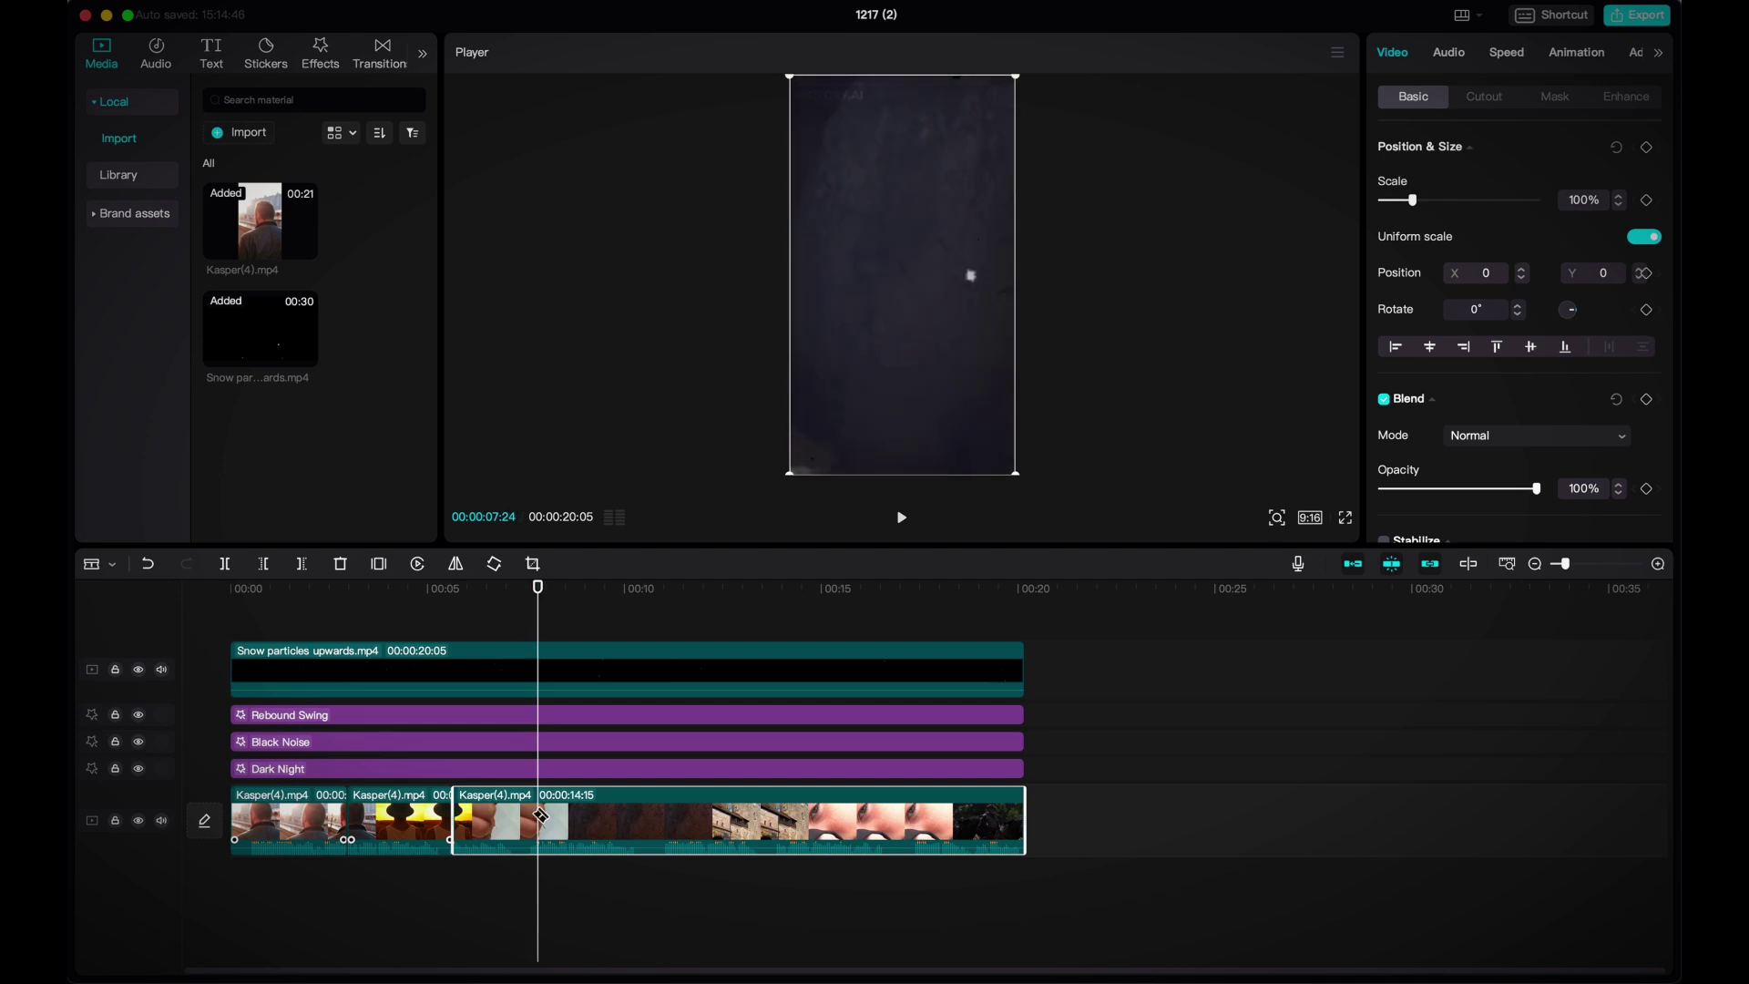
{"action": "left_click", "coordinate": [539, 819]}
{"action": "left_click", "coordinate": [666, 819]}
{"action": "left_click", "coordinate": [792, 820]}
{"action": "left_click", "coordinate": [911, 820]}
{"action": "left_click", "coordinate": [513, 956]}
Drop Light leak transition 2.mp4 over the first cut and scale it to about 315%.
{"action": "left_click_drag", "start_coordinate": [723, 274], "coordinate": [367, 615]}
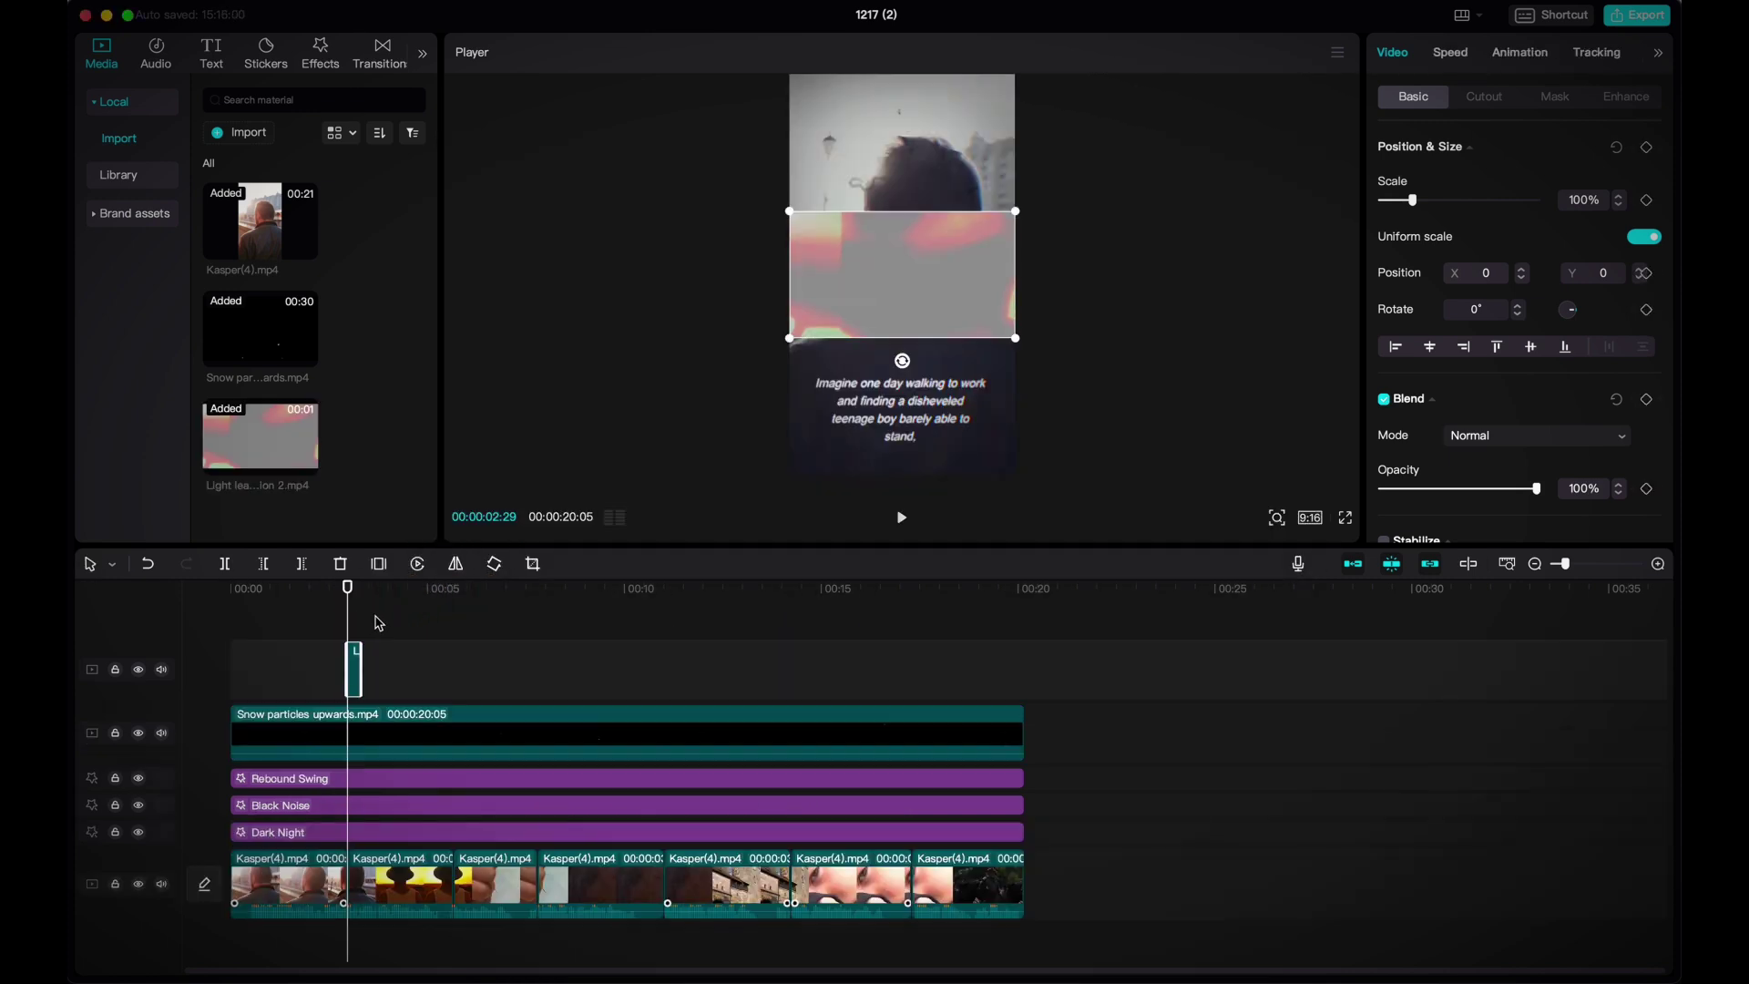
{"action": "scroll", "coordinate": [364, 663], "scroll_direction": "up", "scroll_amount": 5}
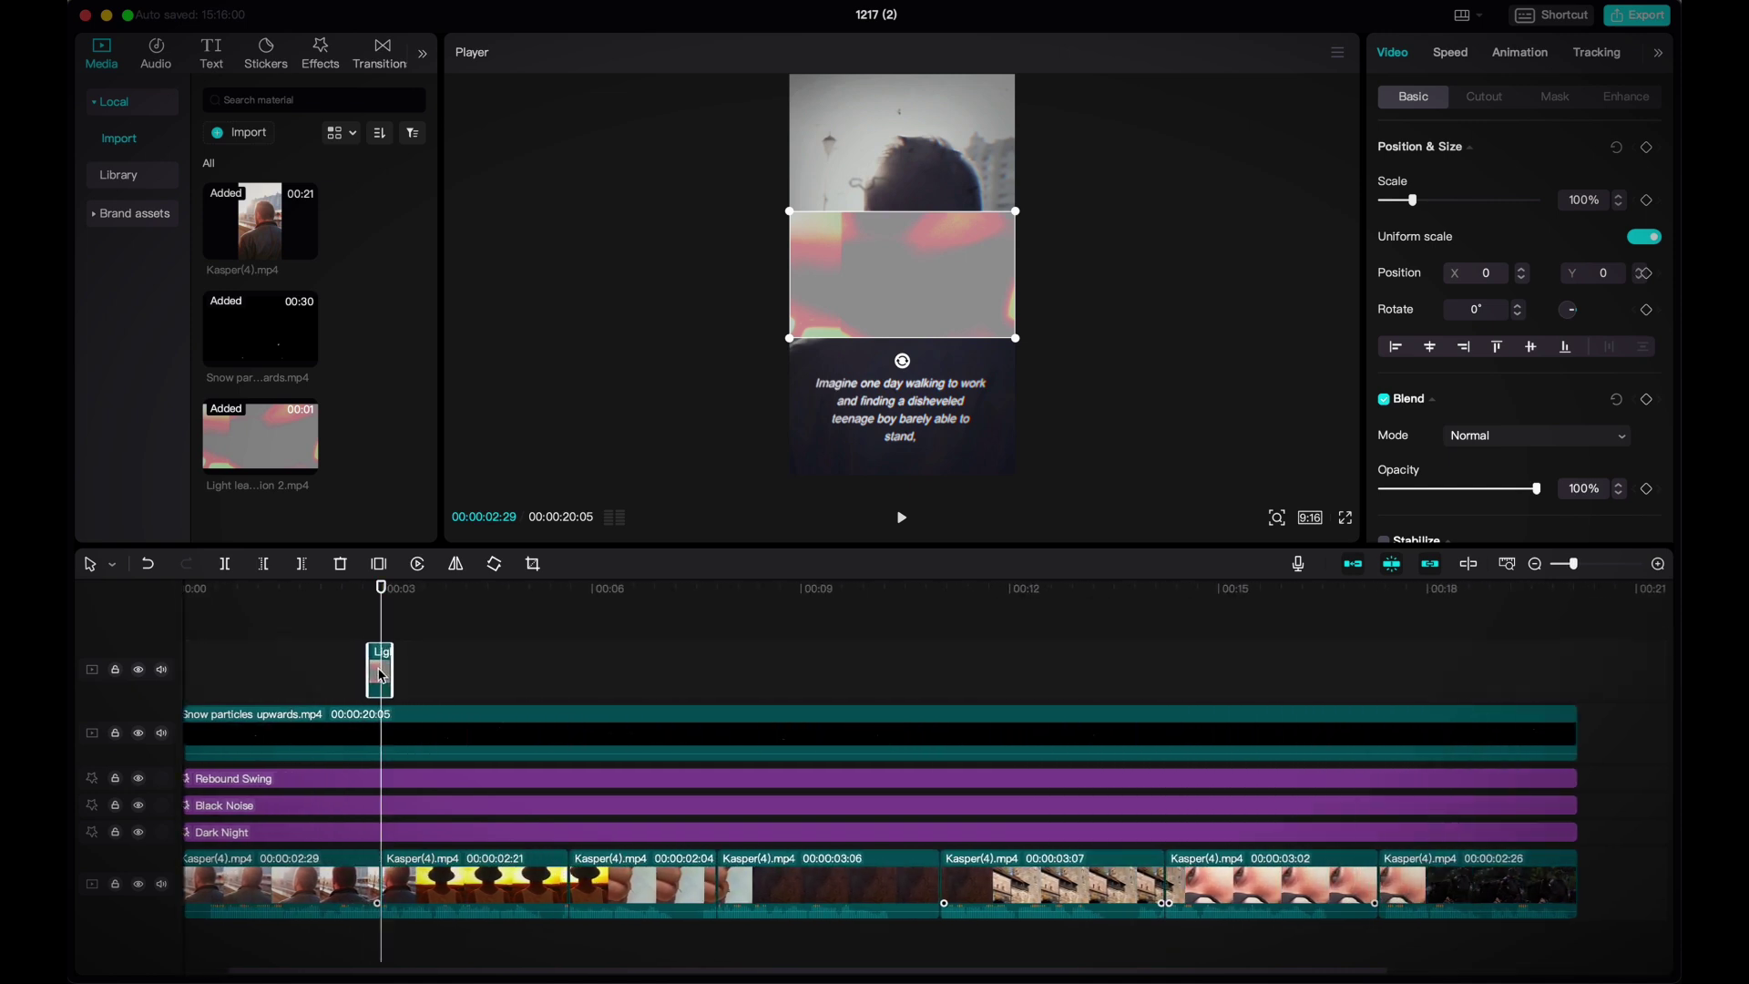
{"action": "left_click_drag", "start_coordinate": [791, 214], "coordinate": [546, 77]}
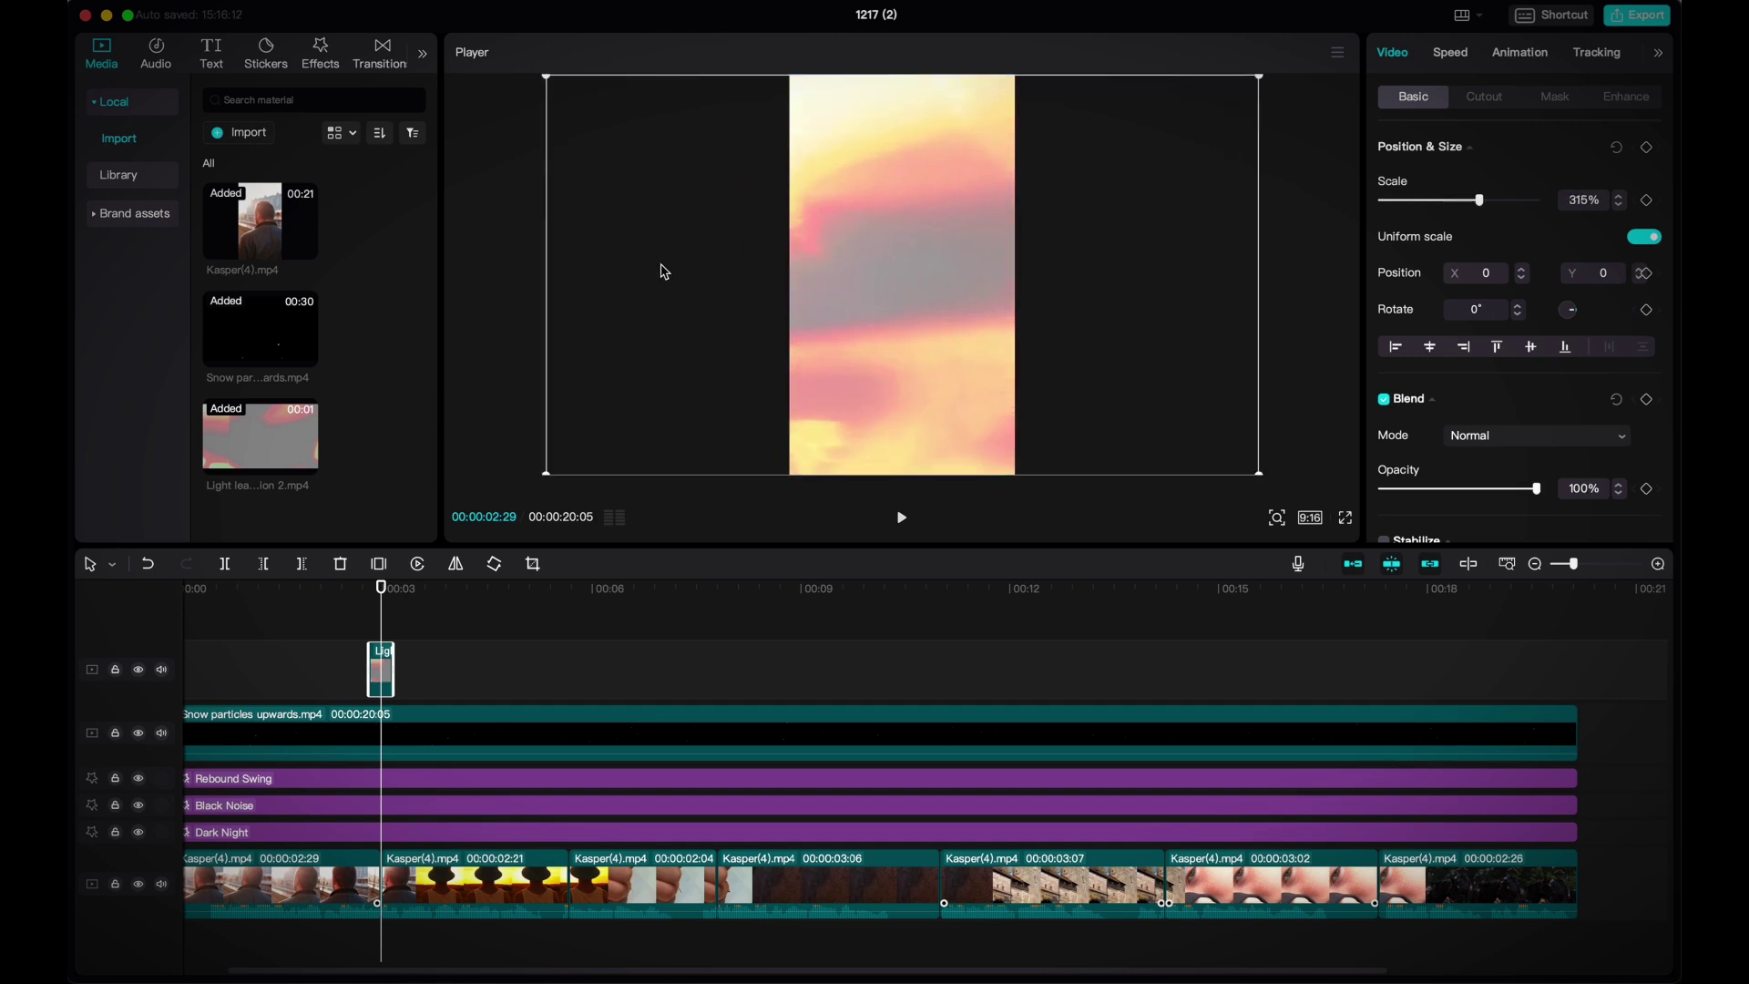
{"action": "left_click", "coordinate": [1498, 445]}
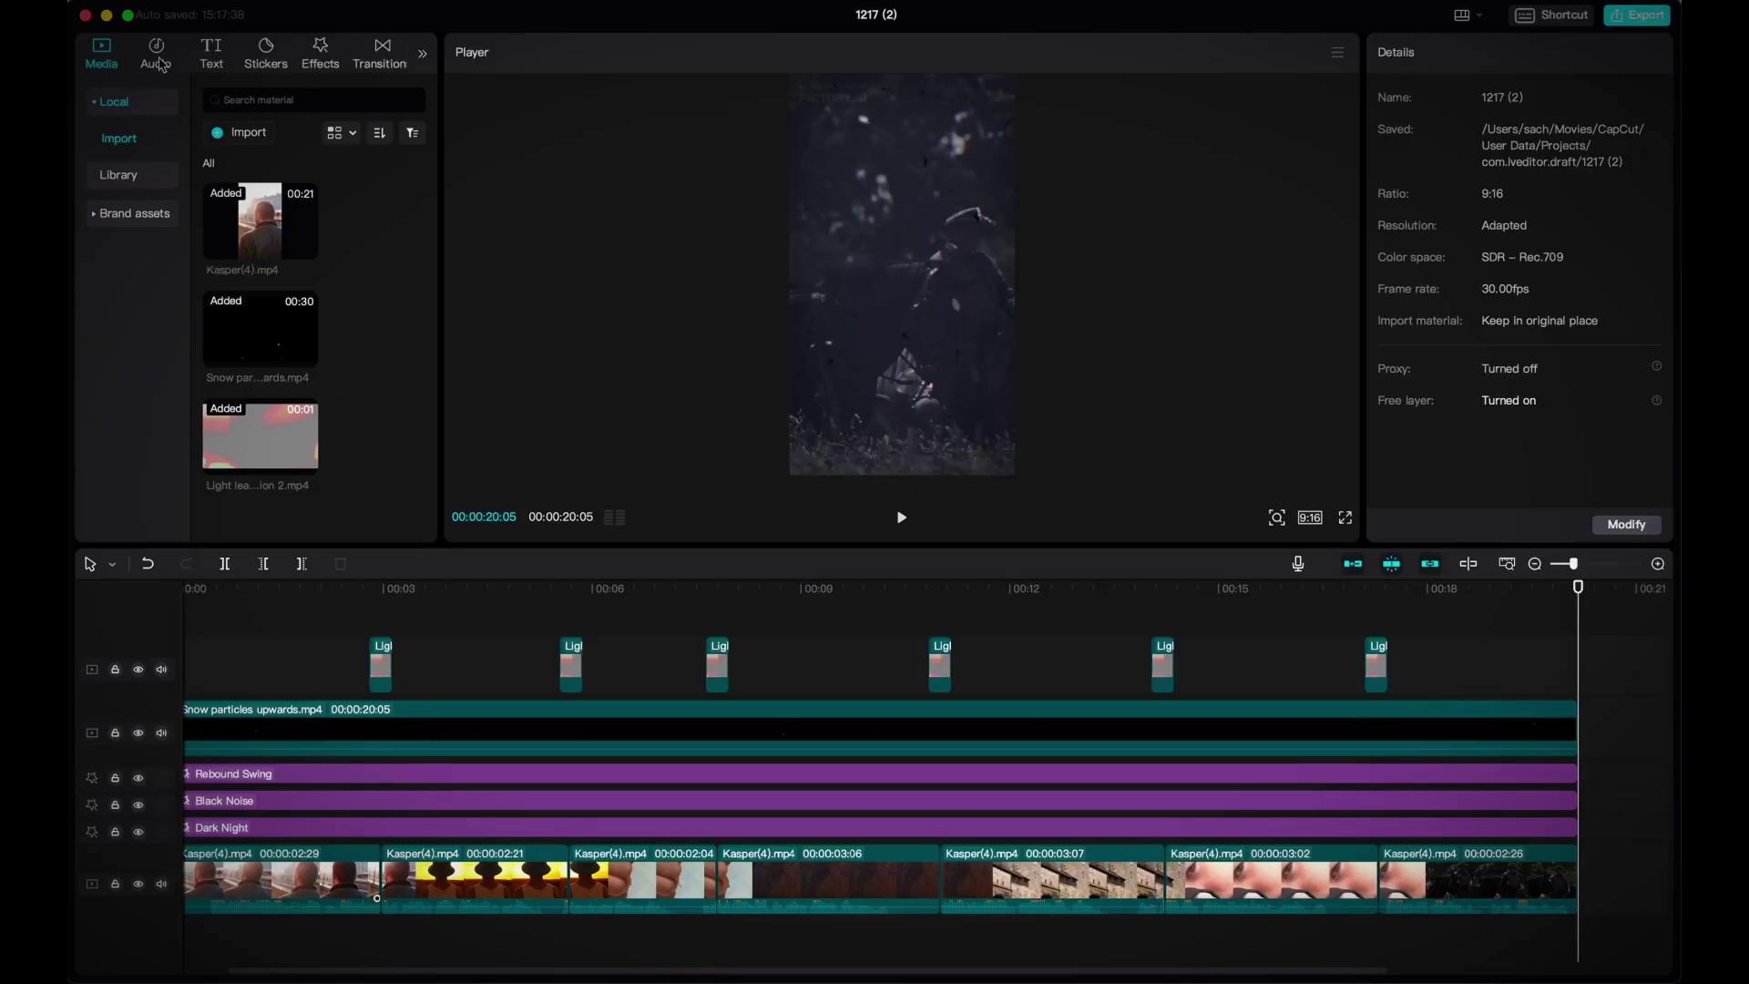
Search the audio library for 'mystery' and add the Horror, Fear, Mystery track to the timeline.
{"action": "left_click", "coordinate": [156, 55]}
{"action": "left_click", "coordinate": [258, 107]}
{"action": "type", "text": "myst"}
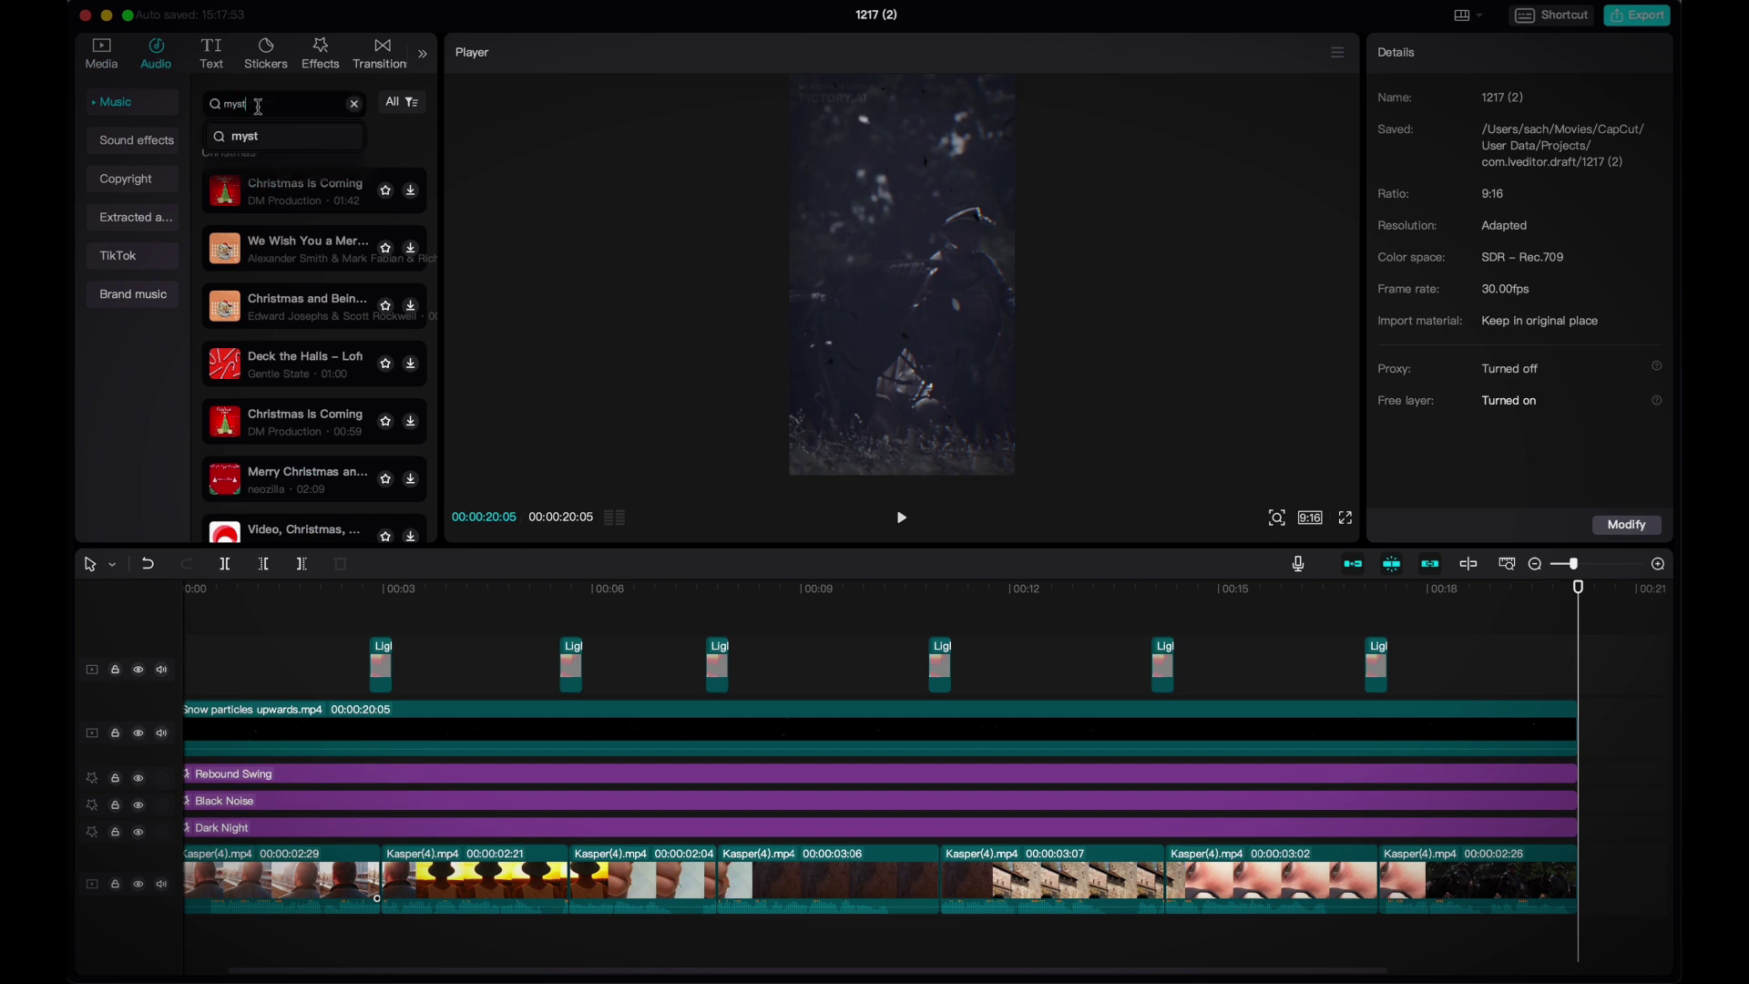
{"action": "type", "text": "ery"}
{"action": "key", "text": "Return"}
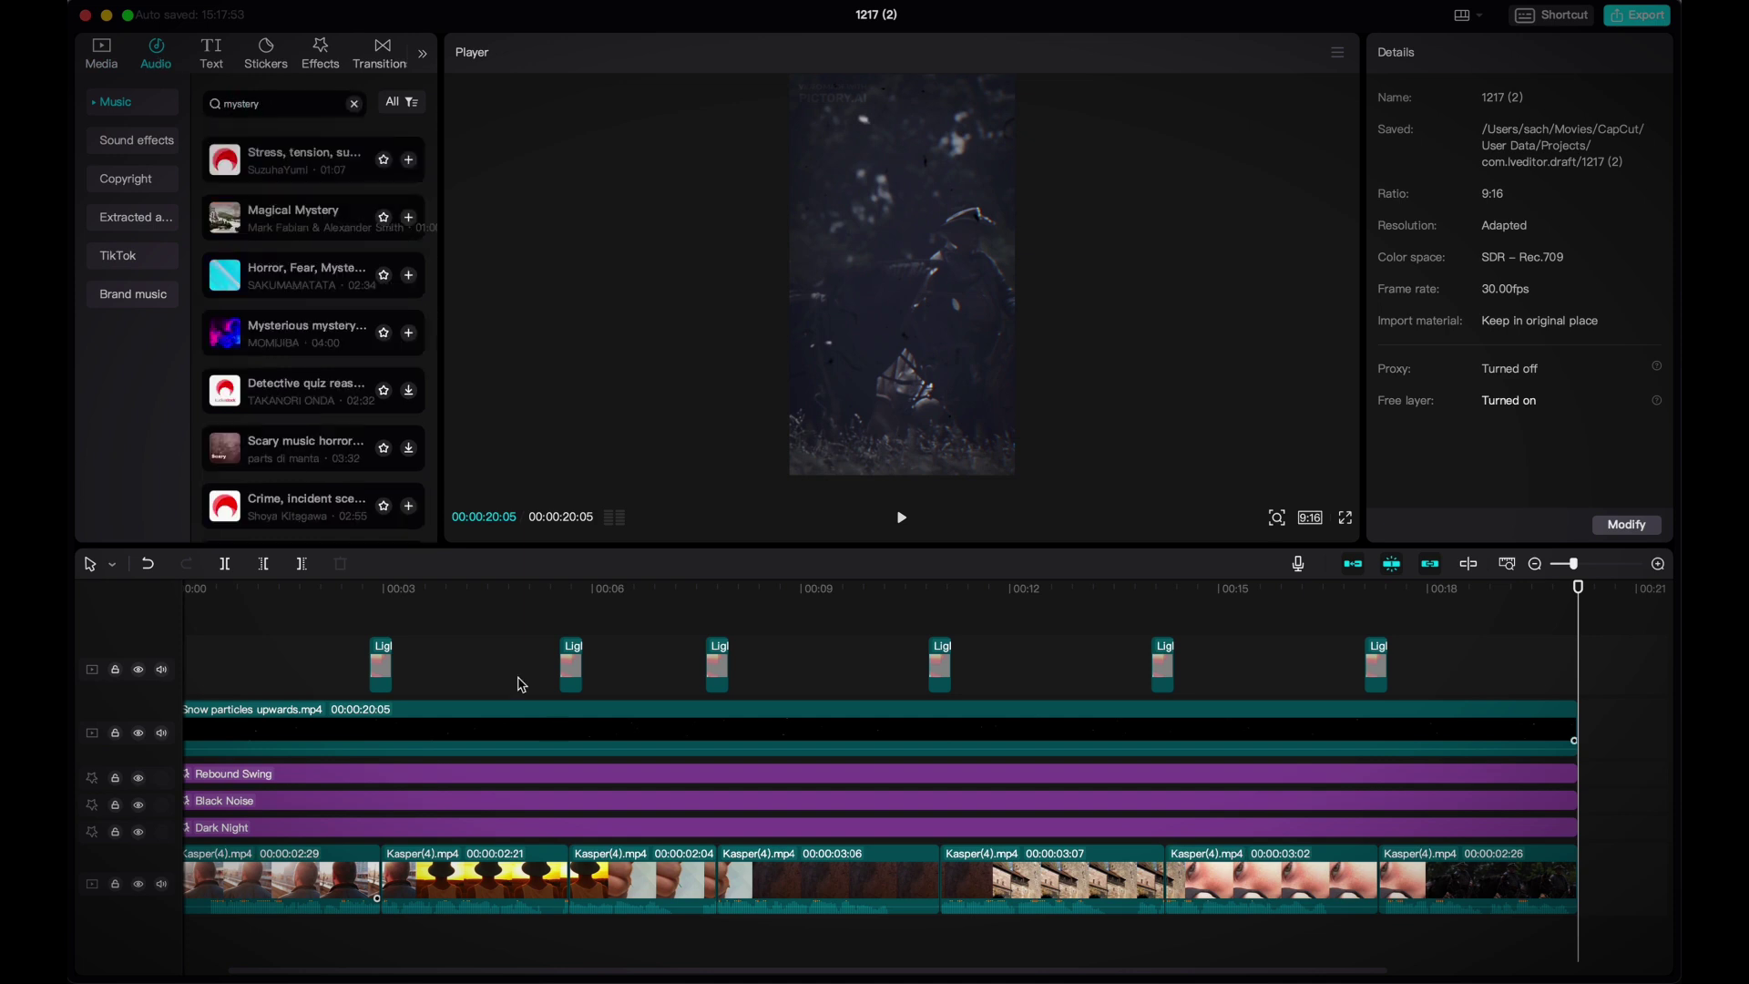
{"action": "left_click", "coordinate": [293, 294]}
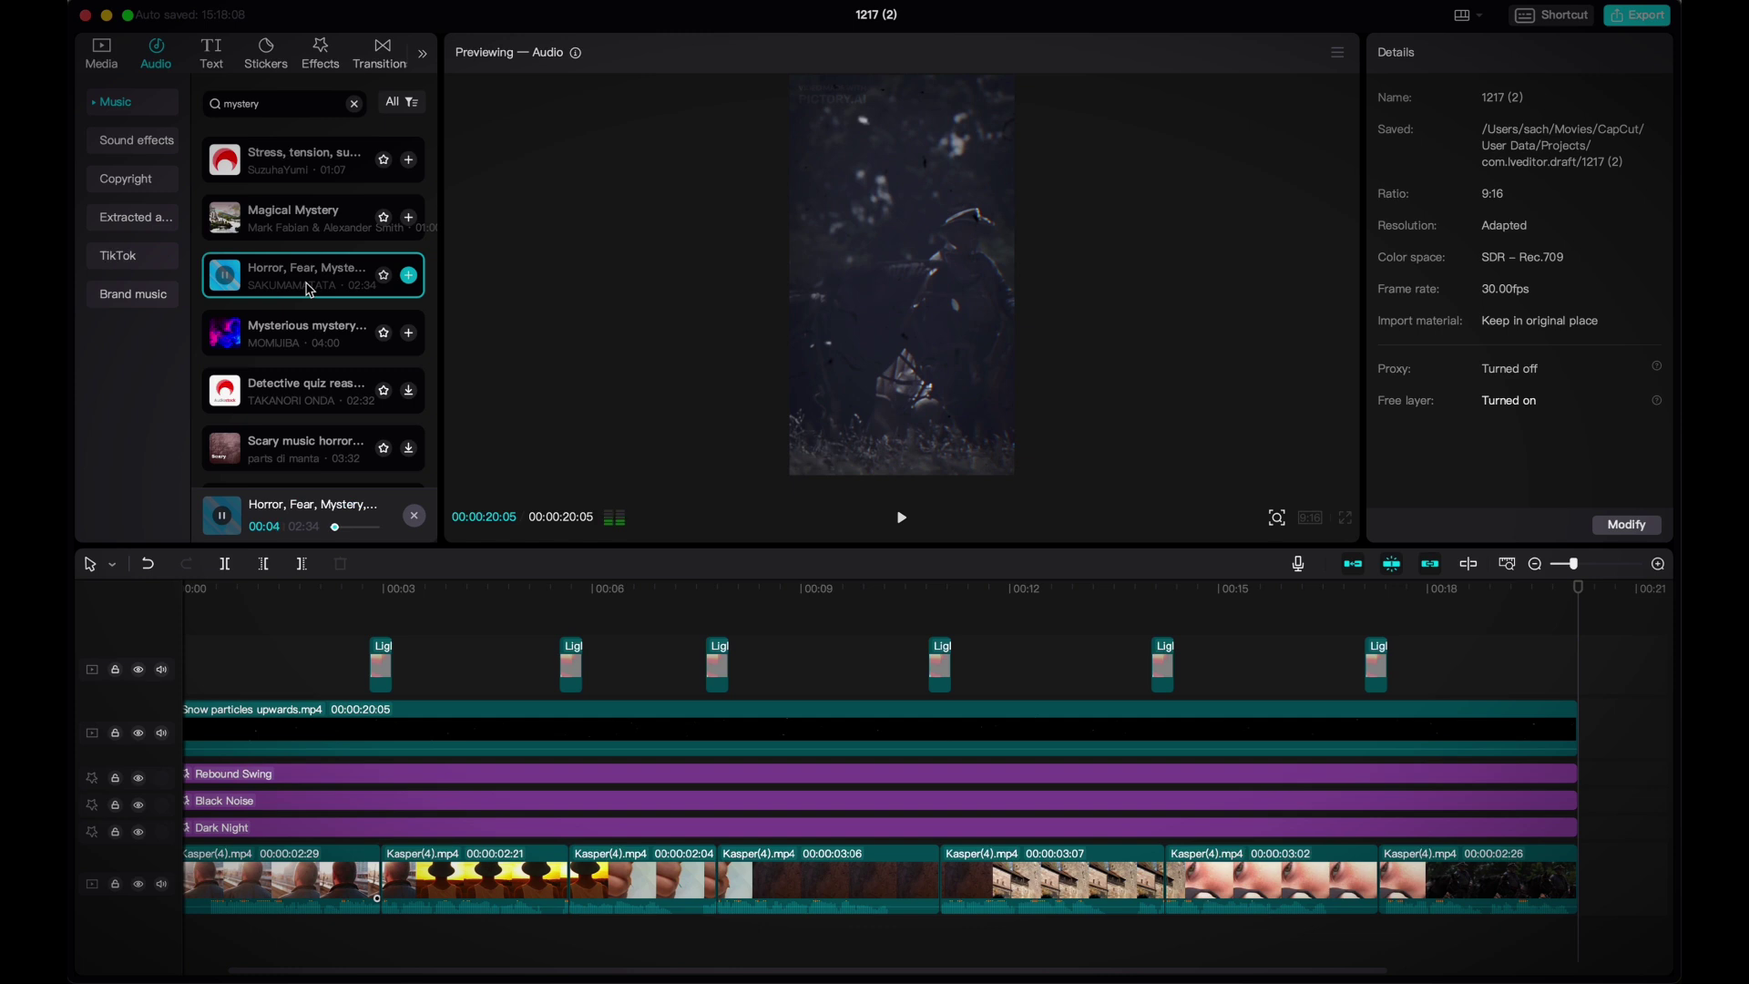
{"action": "left_click_drag", "start_coordinate": [227, 290], "coordinate": [339, 939]}
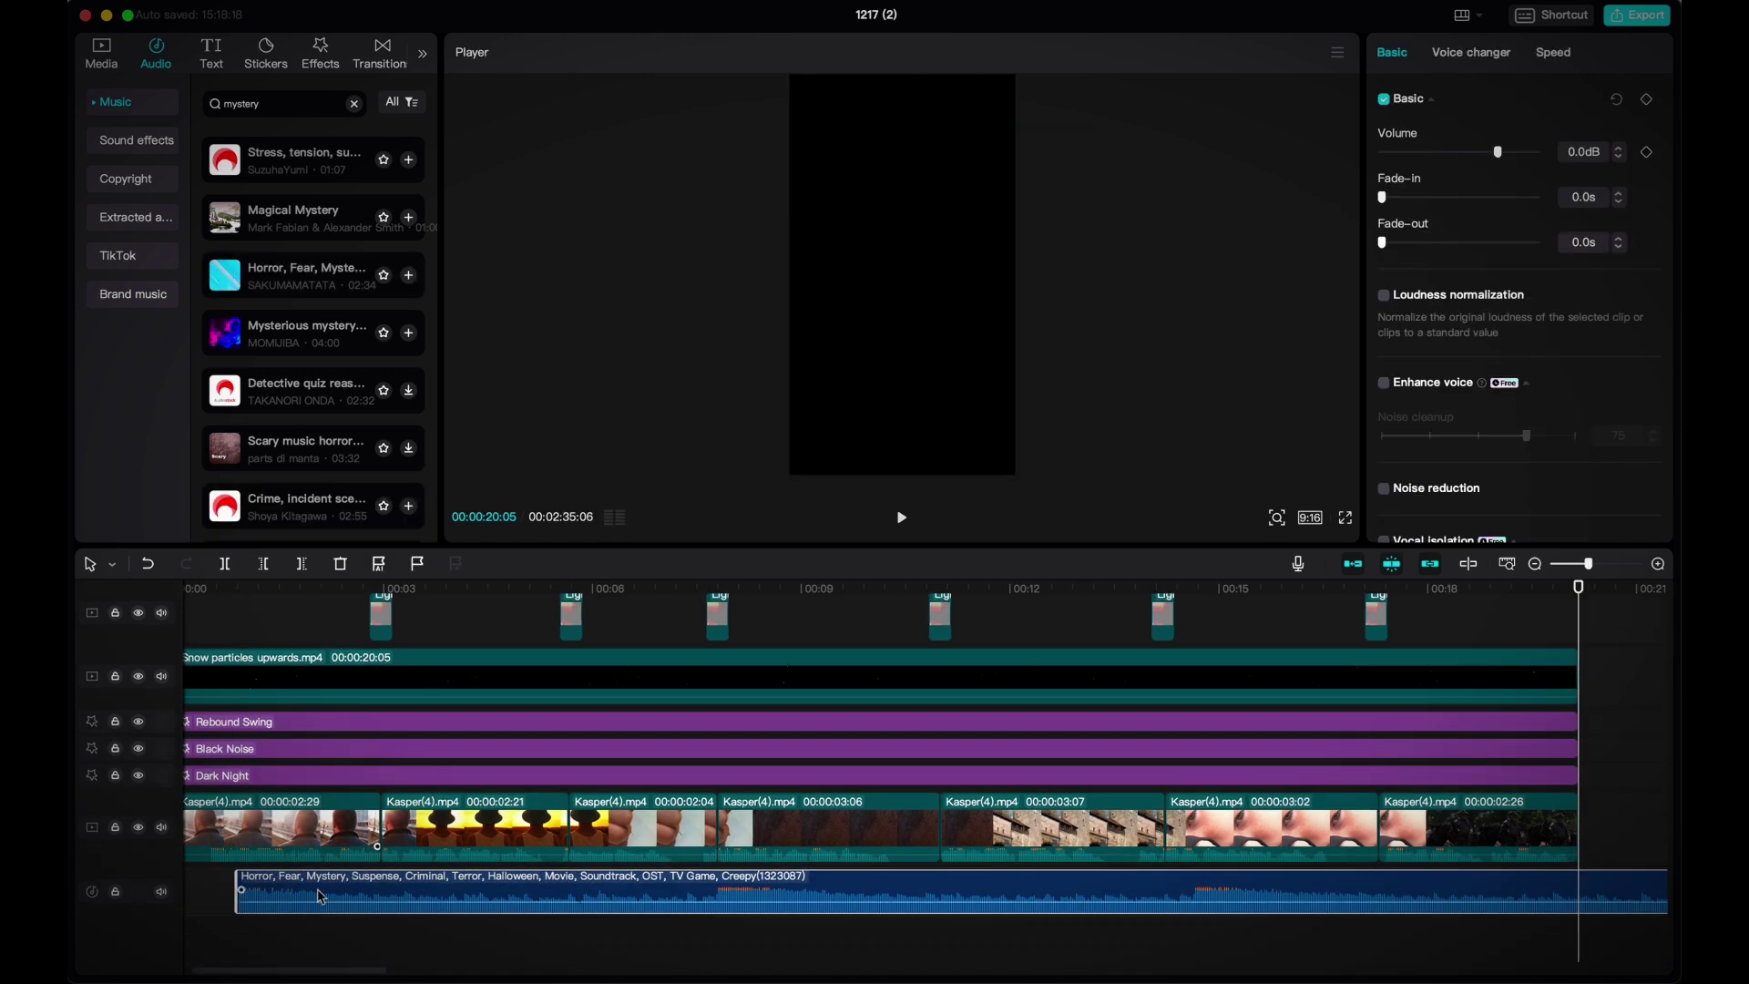
Trim the music to end with the video, add a short fade-in, and preview playback.
{"action": "key", "text": "w"}
{"action": "key", "text": "Home"}
{"action": "mouse_move", "coordinate": [239, 905]}
{"action": "left_mouse_down"}
{"action": "mouse_move", "coordinate": [256, 907]}
{"action": "mouse_move", "coordinate": [234, 909]}
{"action": "left_mouse_up"}
{"action": "key", "text": "space"}
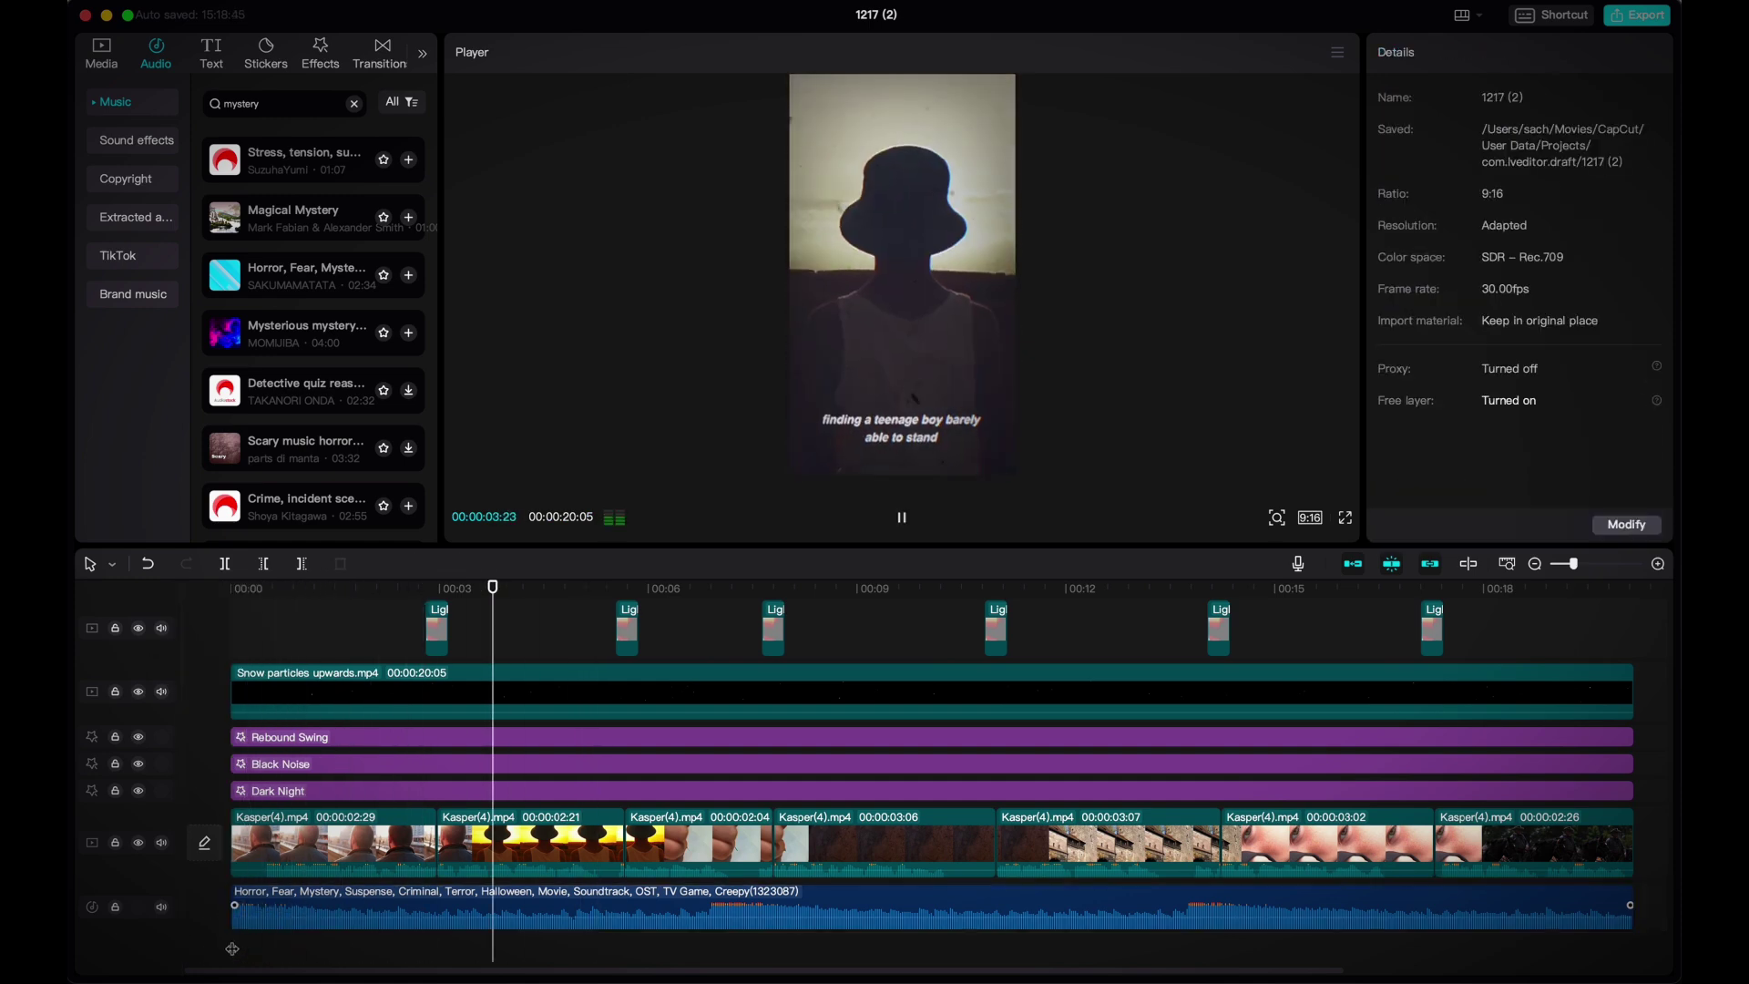
{"action": "key", "text": "space"}
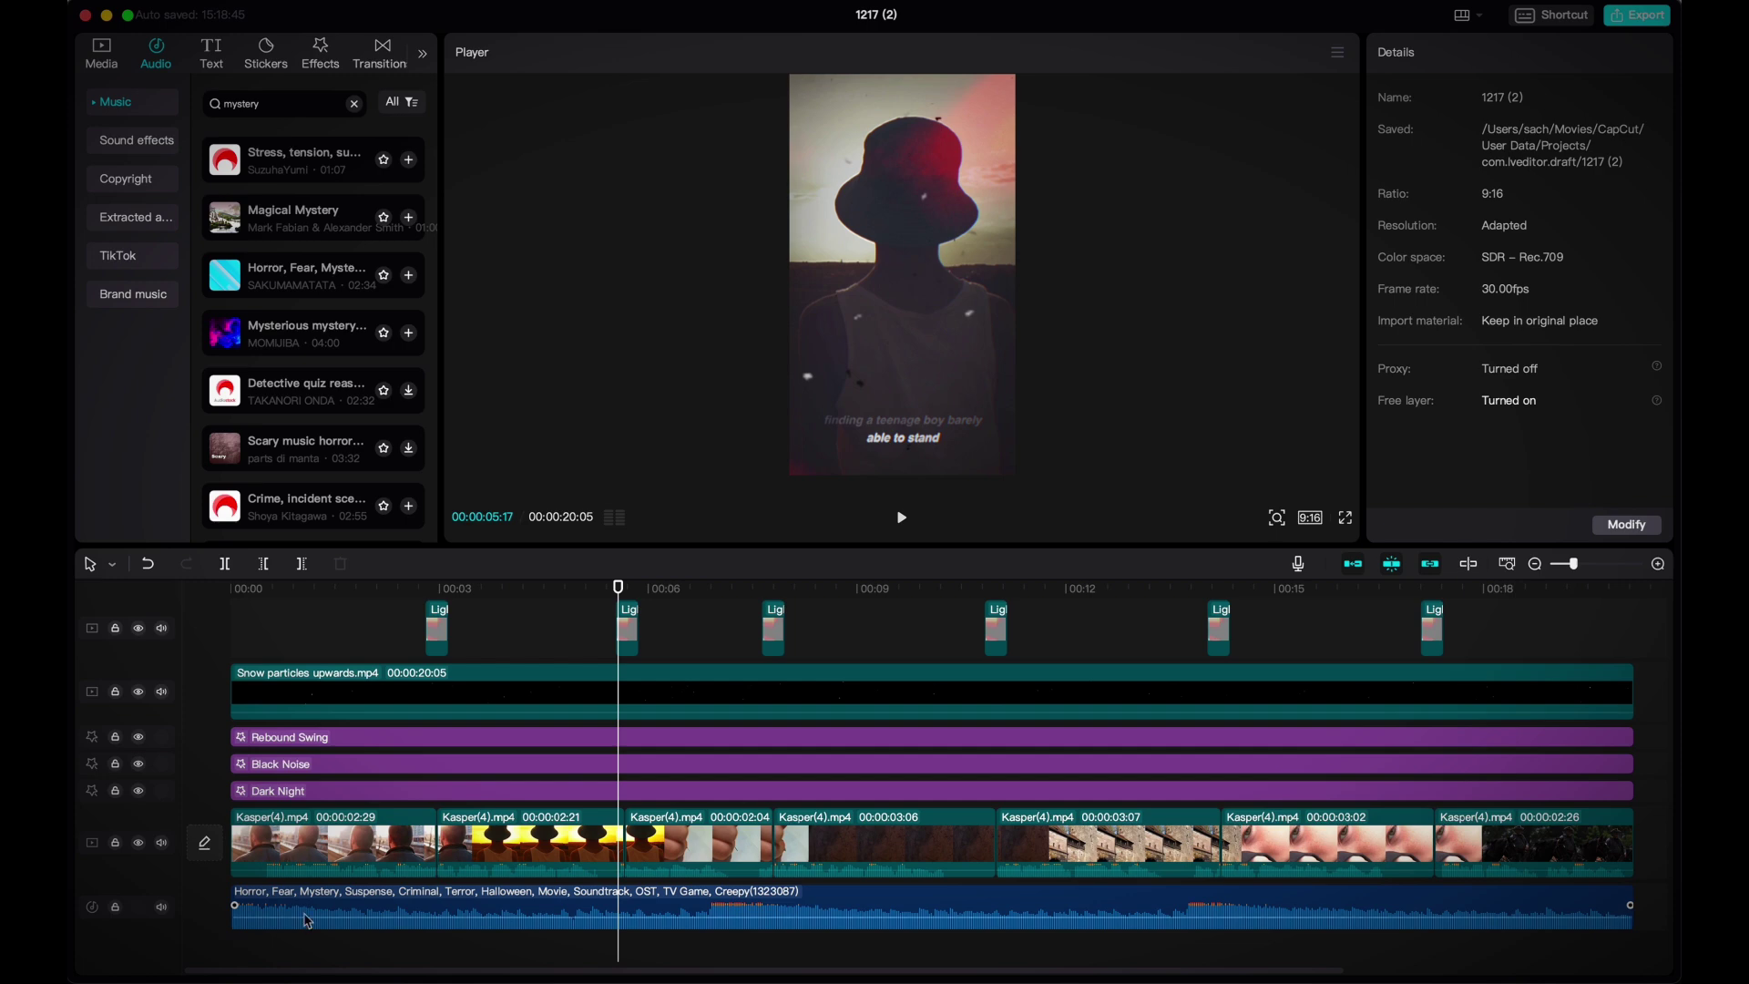